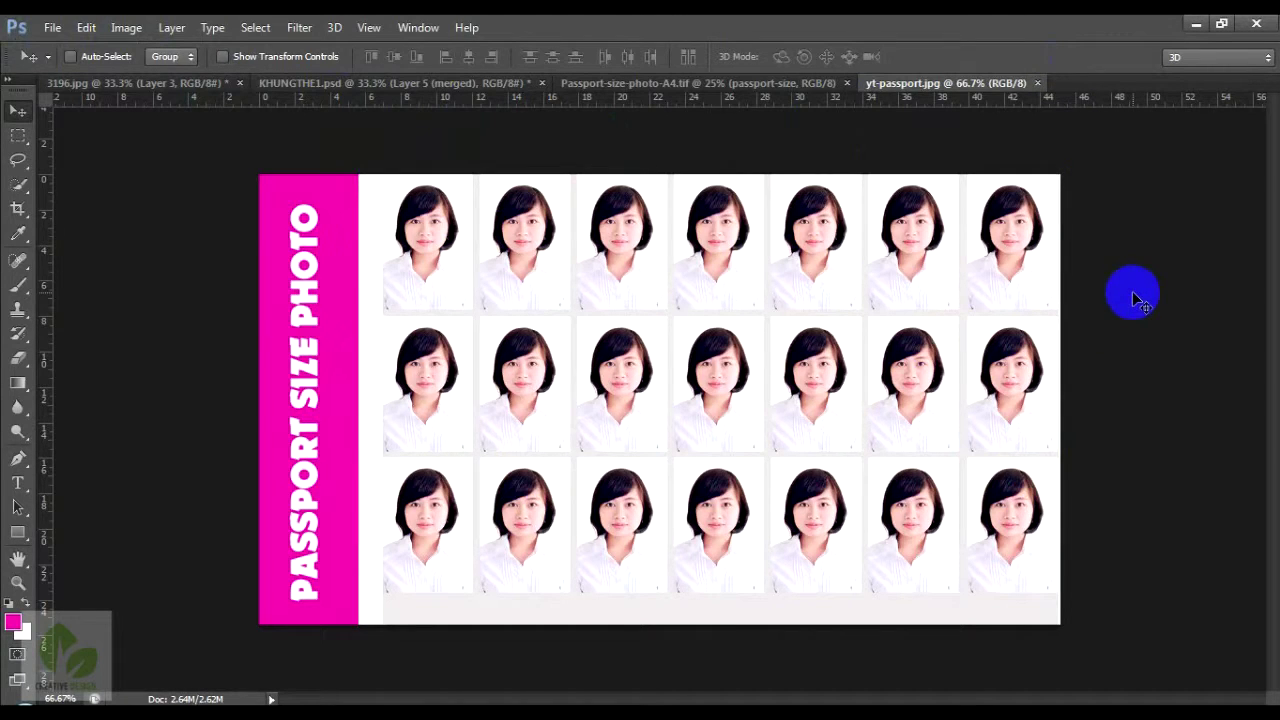
Show the Layers panel beside the finished passport-photo sheet.
{"action": "key", "text": "F7"}
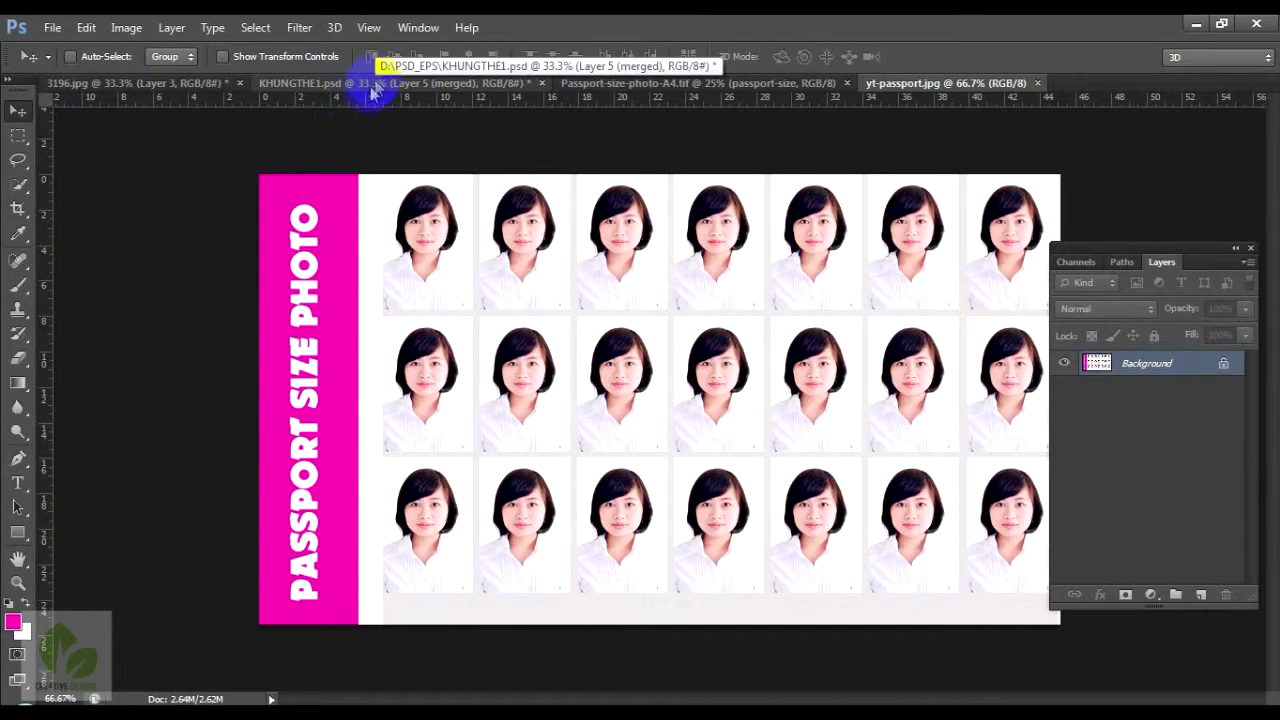
{"action": "key", "text": "ctrl+o"}
Open Anh-the-Ngan.jpg, confirm its 709 × 945 px, 72 ppi size, and view it at 100%.
{"action": "left_click", "coordinate": [521, 220]}
{"action": "left_click", "coordinate": [848, 600]}
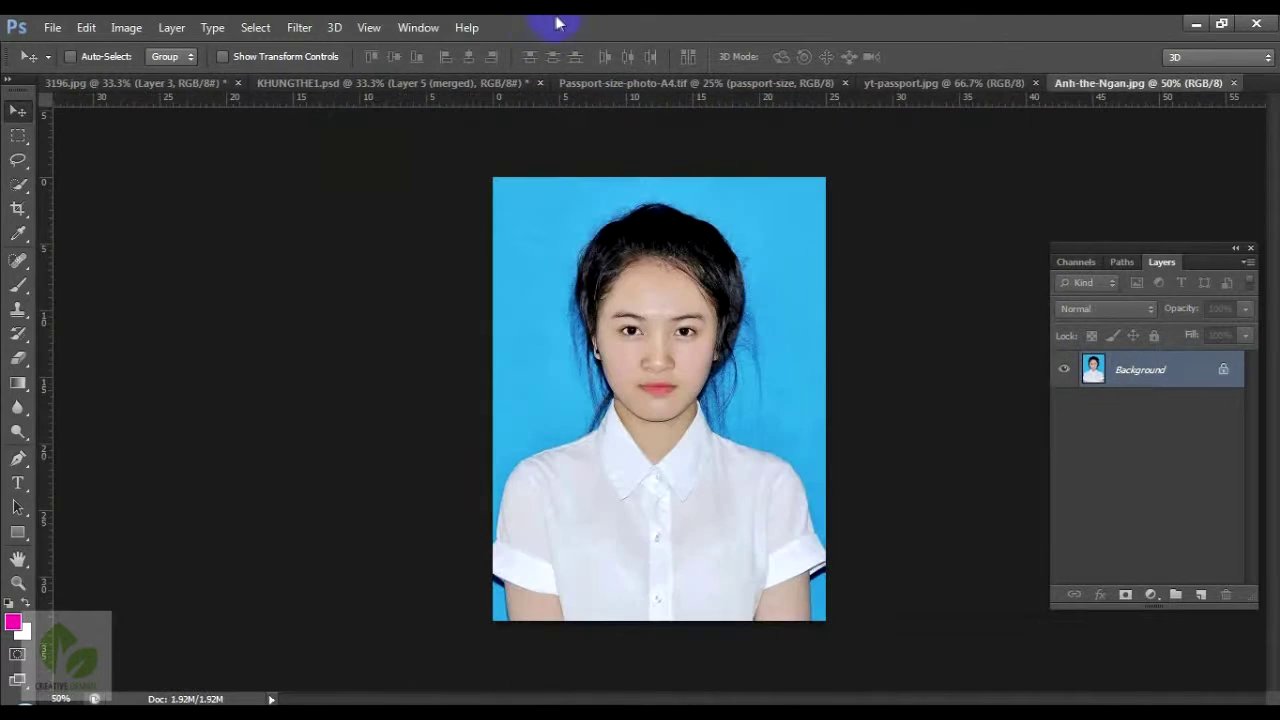
{"action": "key", "text": "ctrl+plus"}
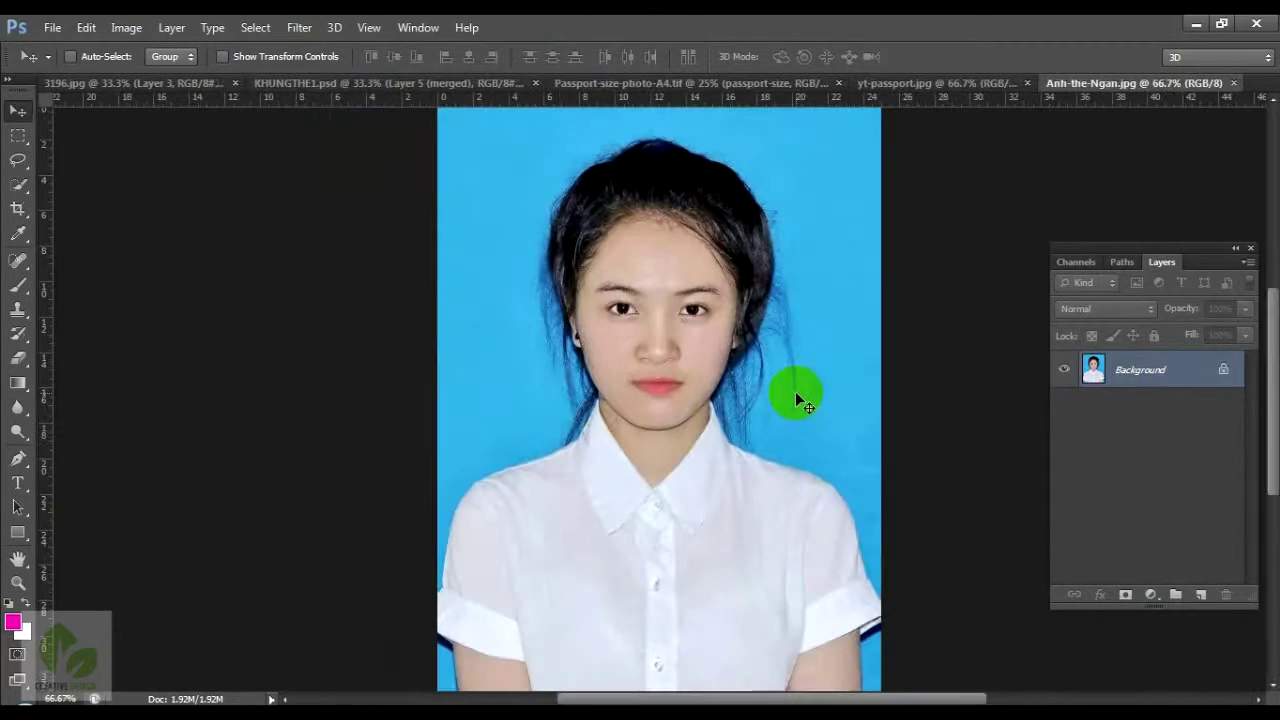
{"action": "key", "text": "ctrl+alt+i"}
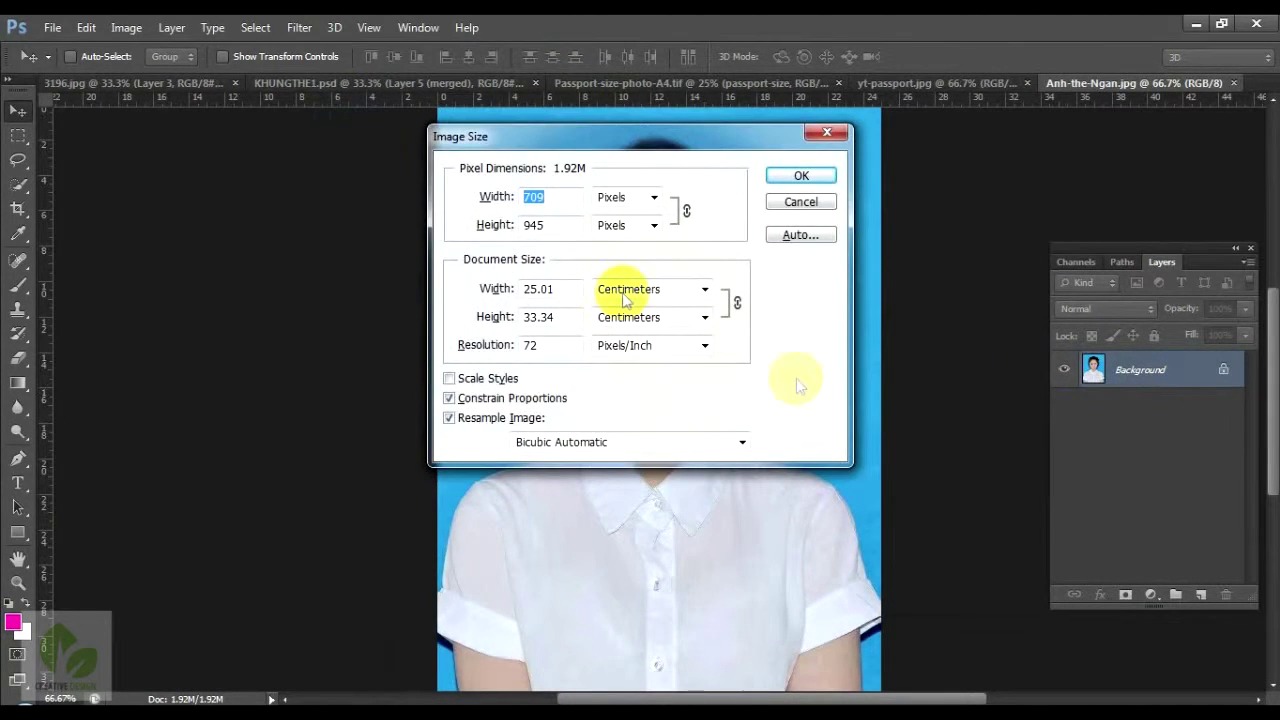
{"action": "key", "text": "Escape"}
{"action": "key", "text": "ctrl+plus"}
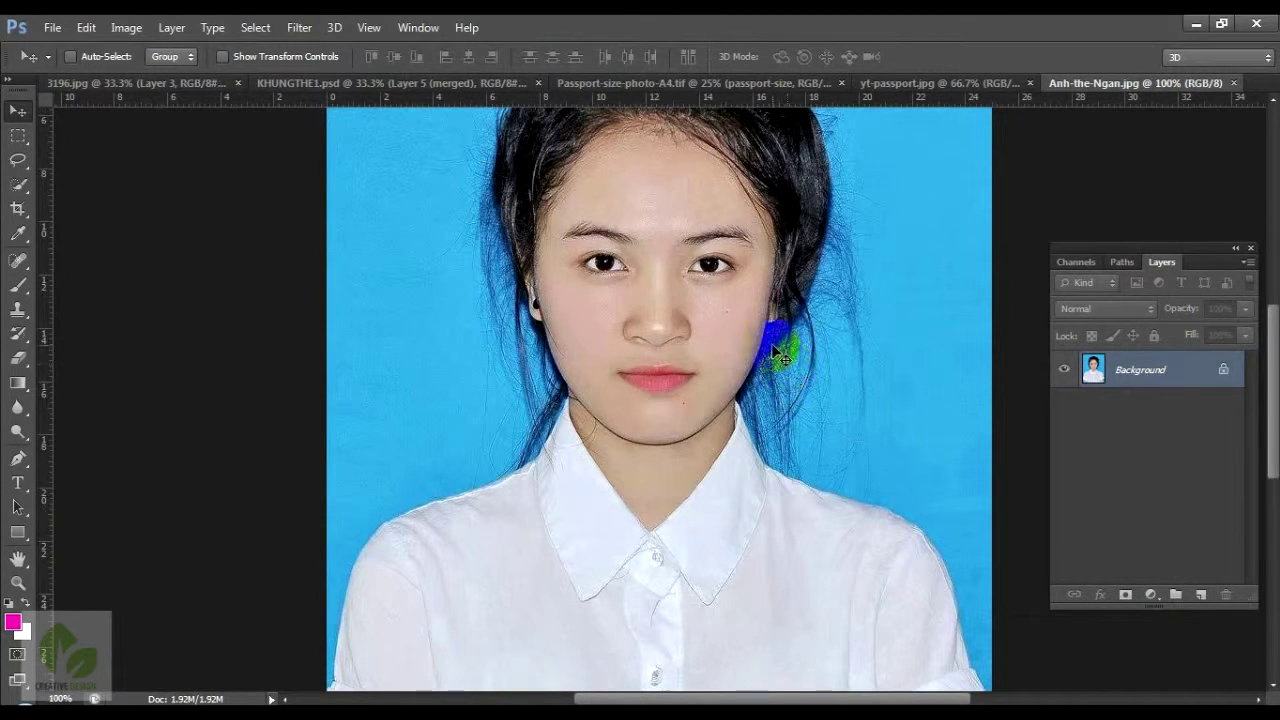
Unlock the Background as Layer 0 and duplicate it in Soft Light blend mode.
{"action": "double_click", "coordinate": [1140, 369]}
{"action": "key", "text": "Return"}
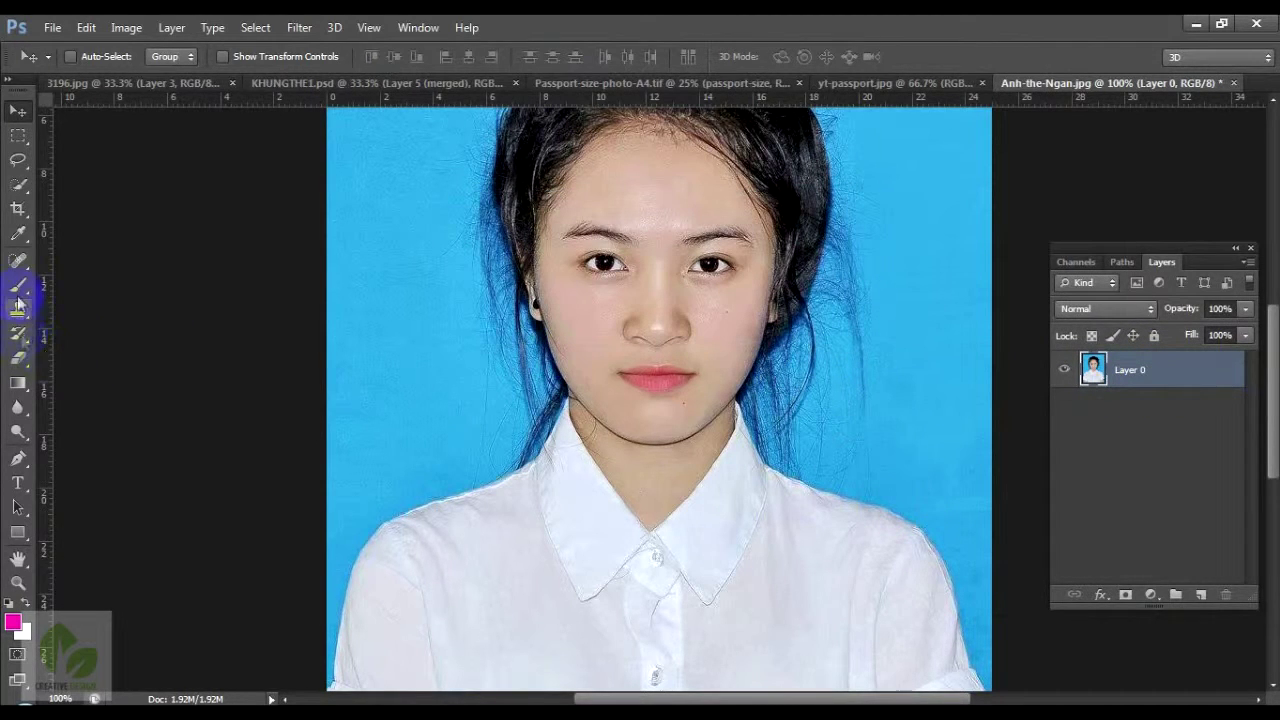
{"action": "left_click", "coordinate": [18, 260]}
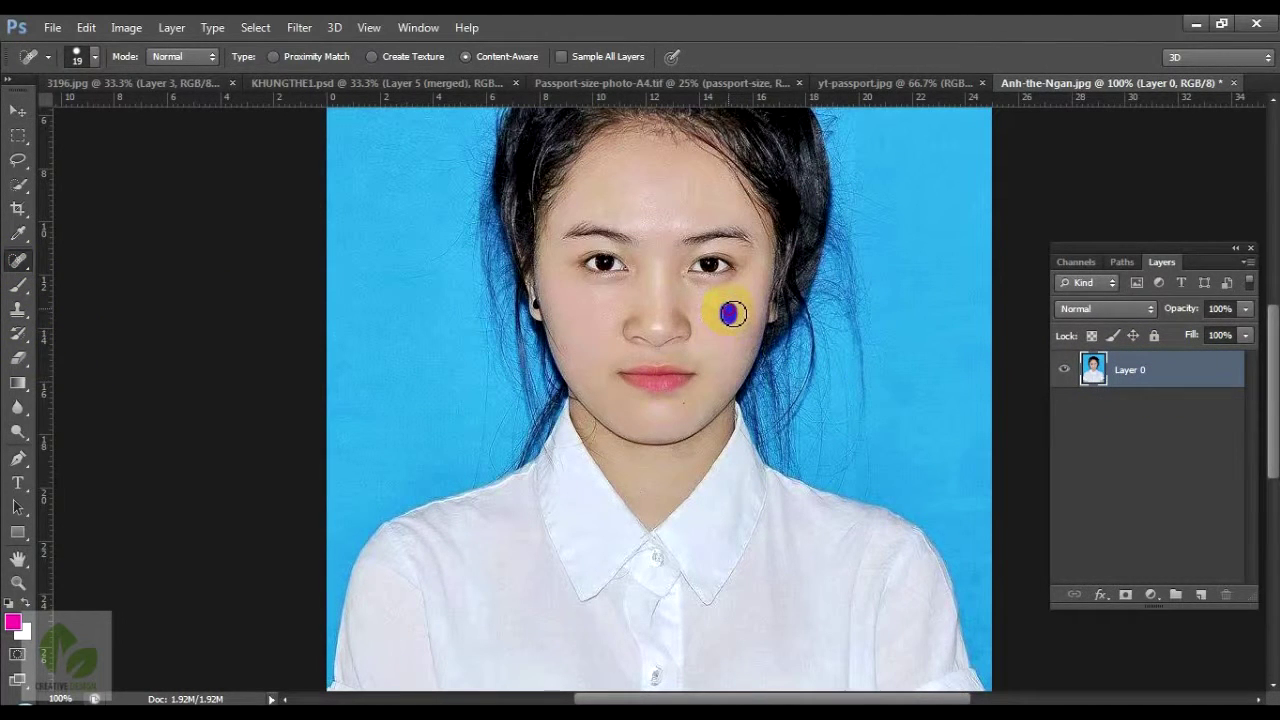
{"action": "key", "text": "ctrl+j"}
{"action": "left_click", "coordinate": [1090, 308]}
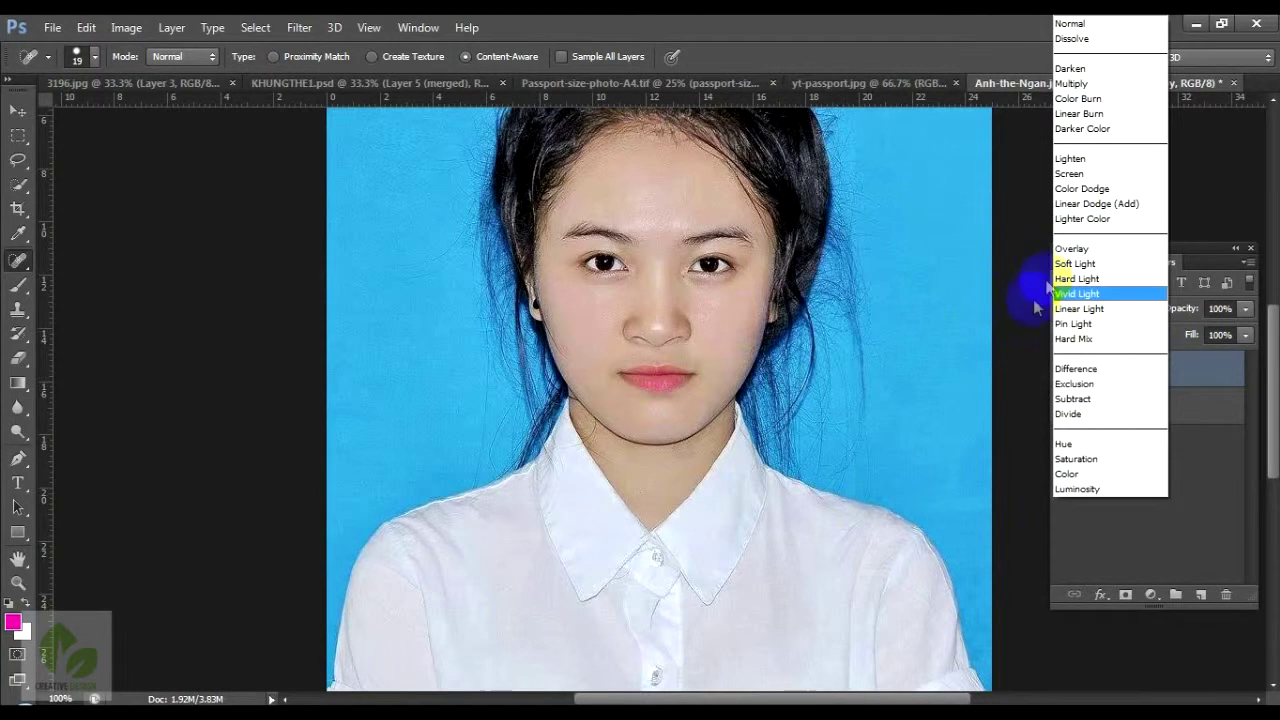
{"action": "left_click", "coordinate": [1075, 263]}
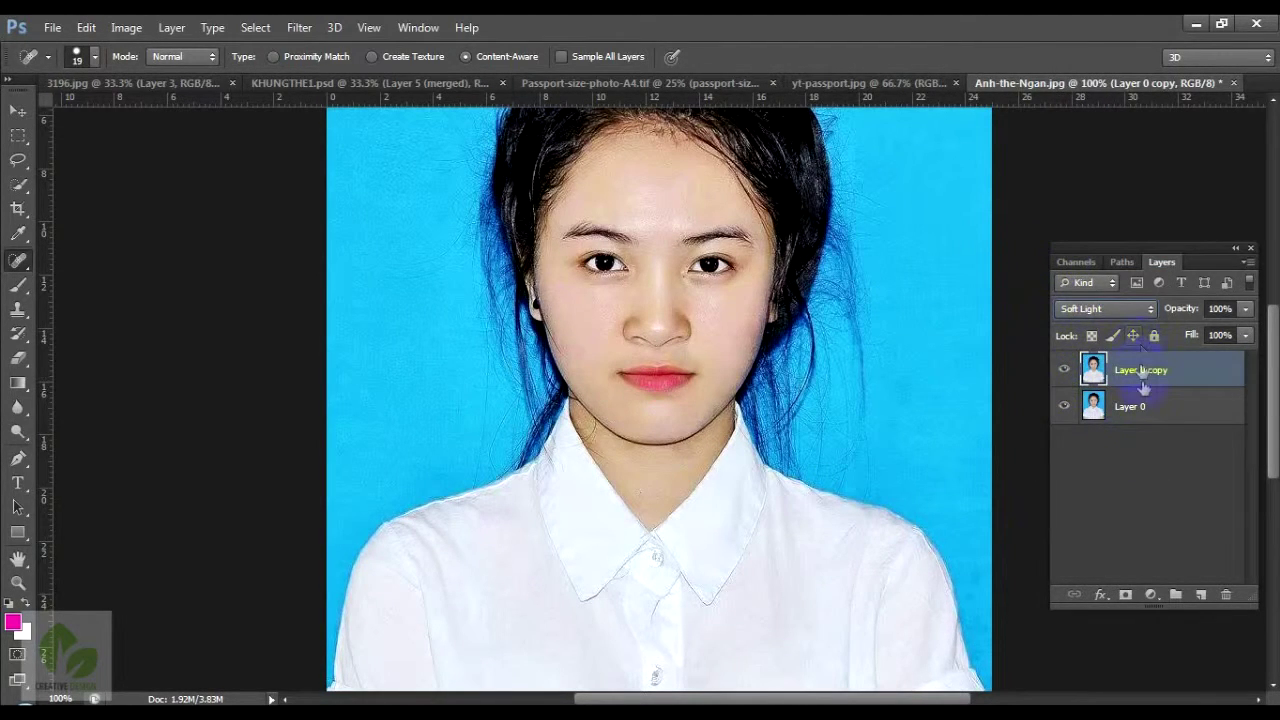
Lower the Soft Light copy to 32% opacity and merge it with Layer 0.
{"action": "left_click", "coordinate": [1203, 334]}
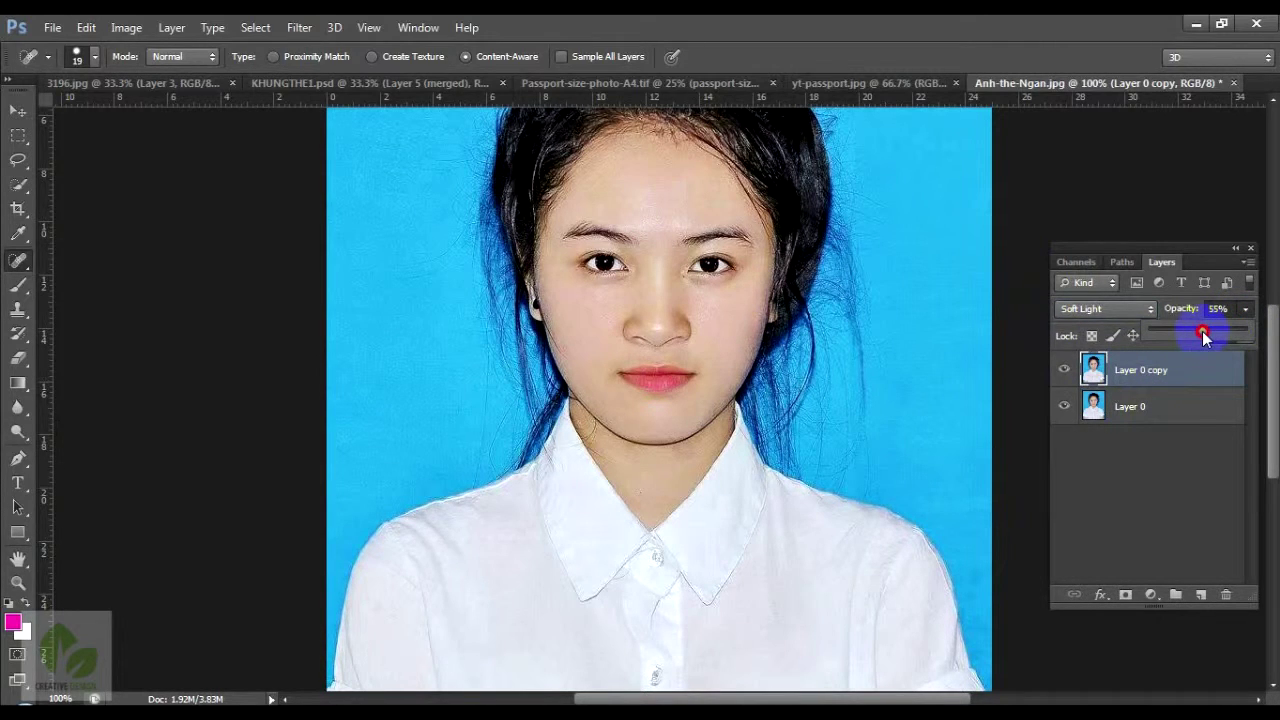
{"action": "left_click", "coordinate": [1154, 379]}
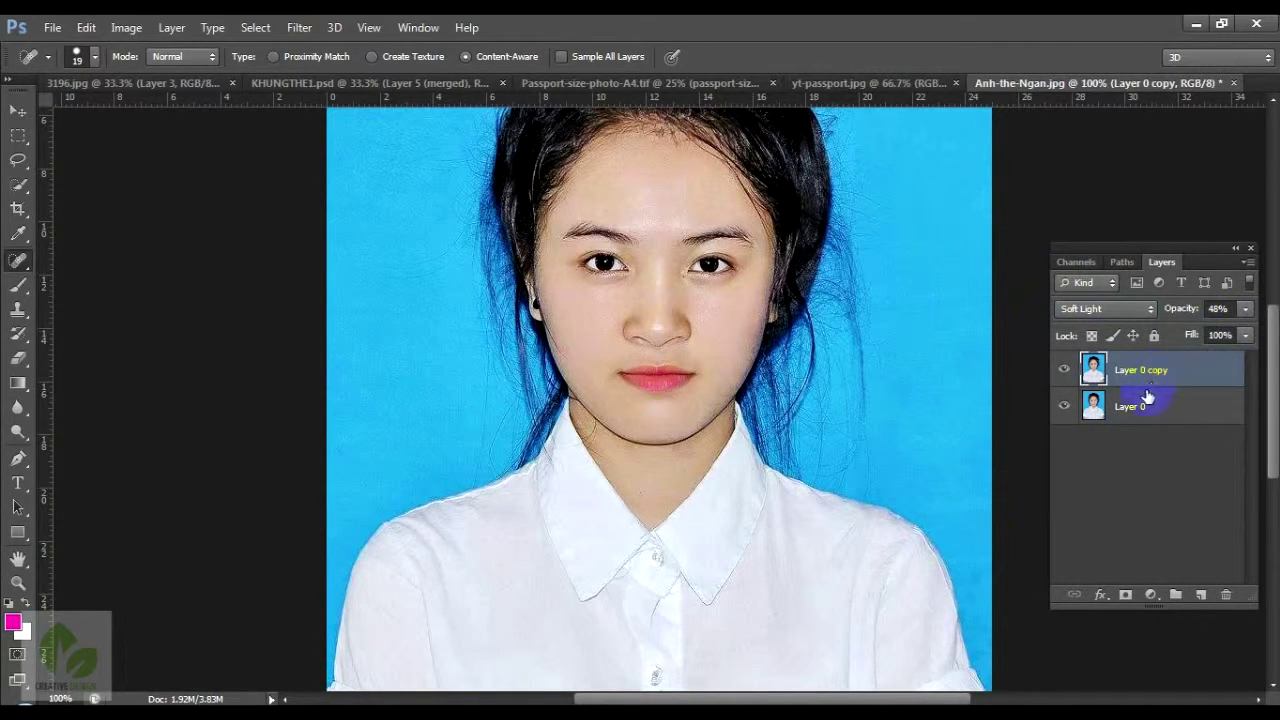
{"action": "left_click_drag", "start_coordinate": [1198, 337], "coordinate": [1185, 332]}
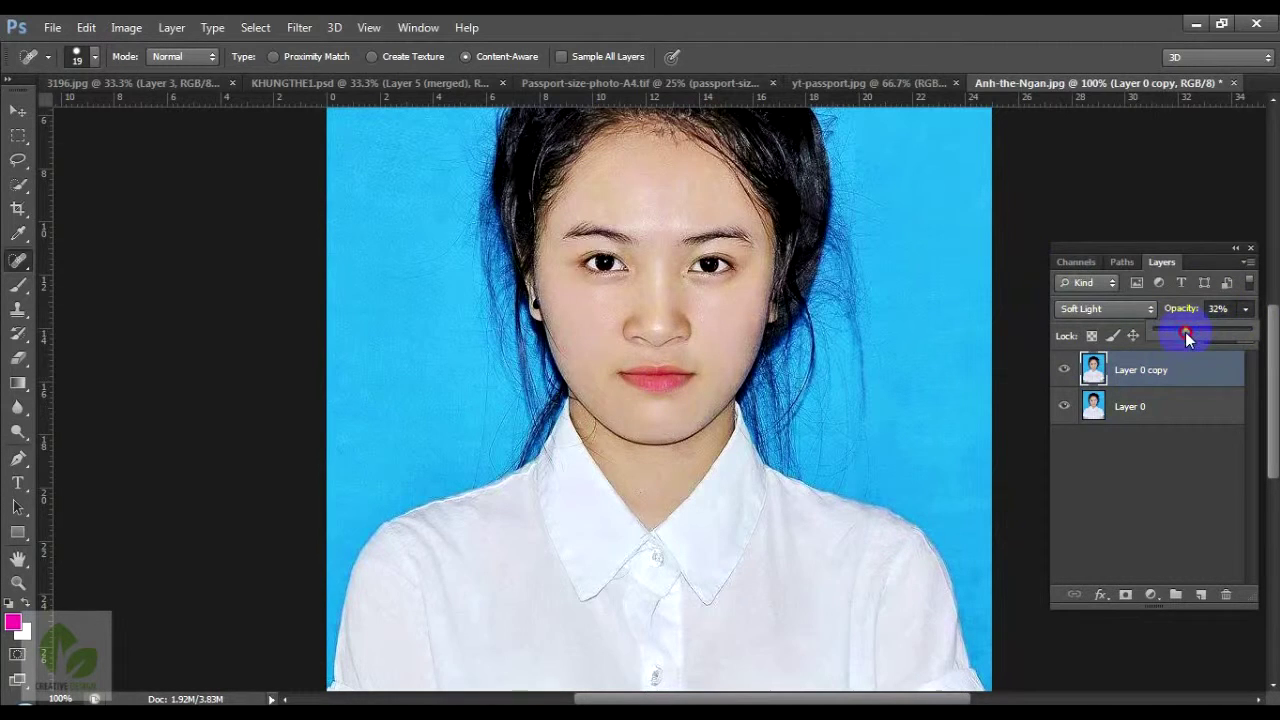
{"action": "left_click", "coordinate": [1150, 376]}
{"action": "left_click", "coordinate": [1155, 403], "text": "shift"}
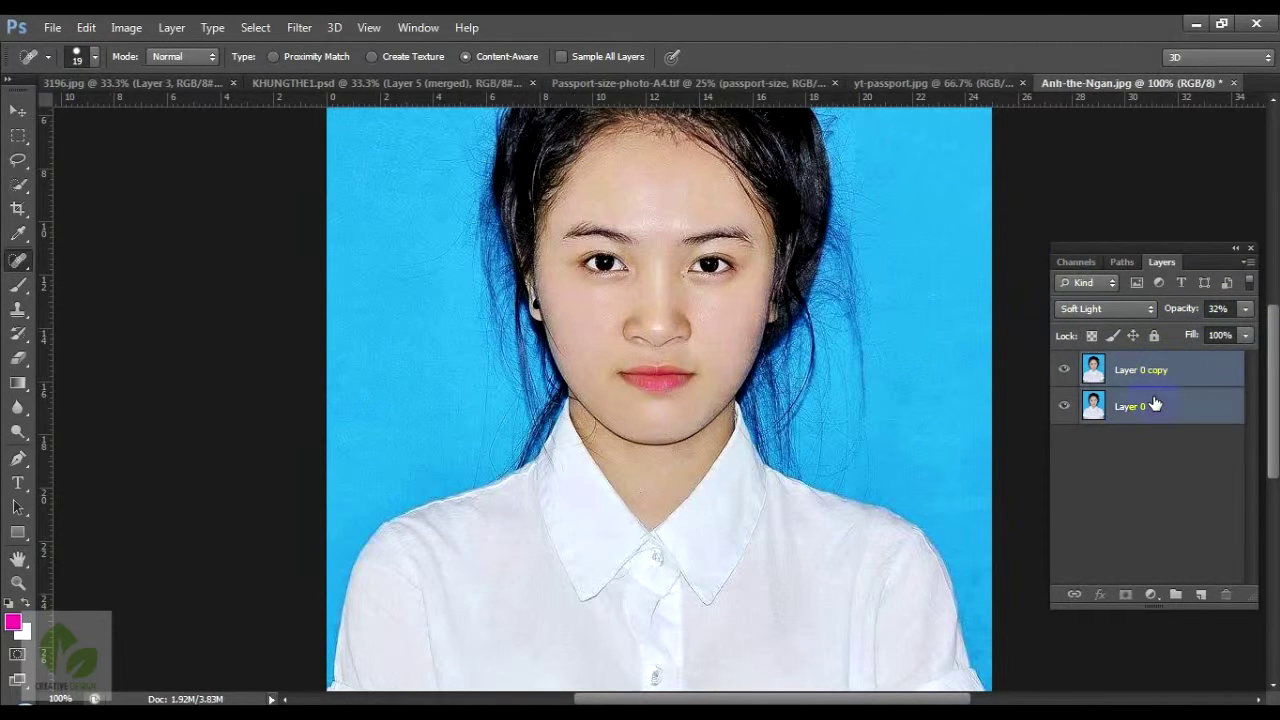
{"action": "key", "text": "ctrl+e"}
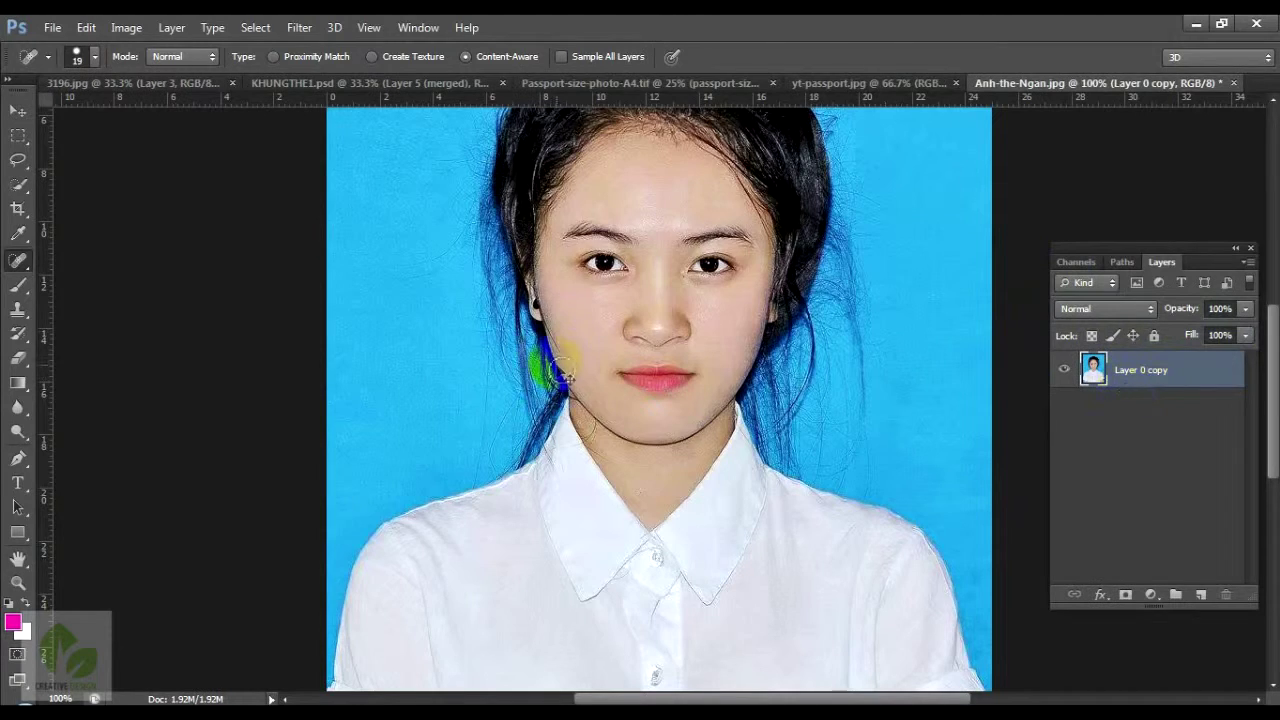
Apply a Curves adjustment lifting the midtones from input 125 to output 132.
{"action": "key", "text": "ctrl+minus"}
{"action": "key", "text": "ctrl+minus"}
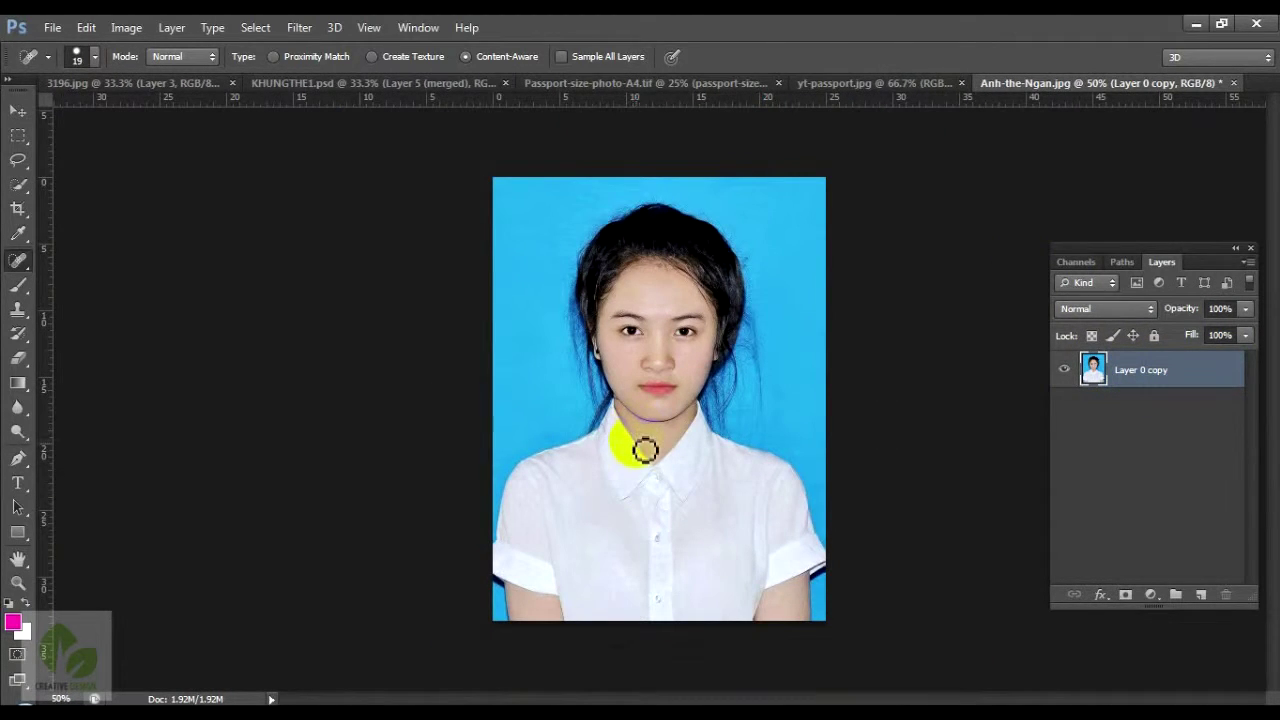
{"action": "key", "text": "ctrl+m"}
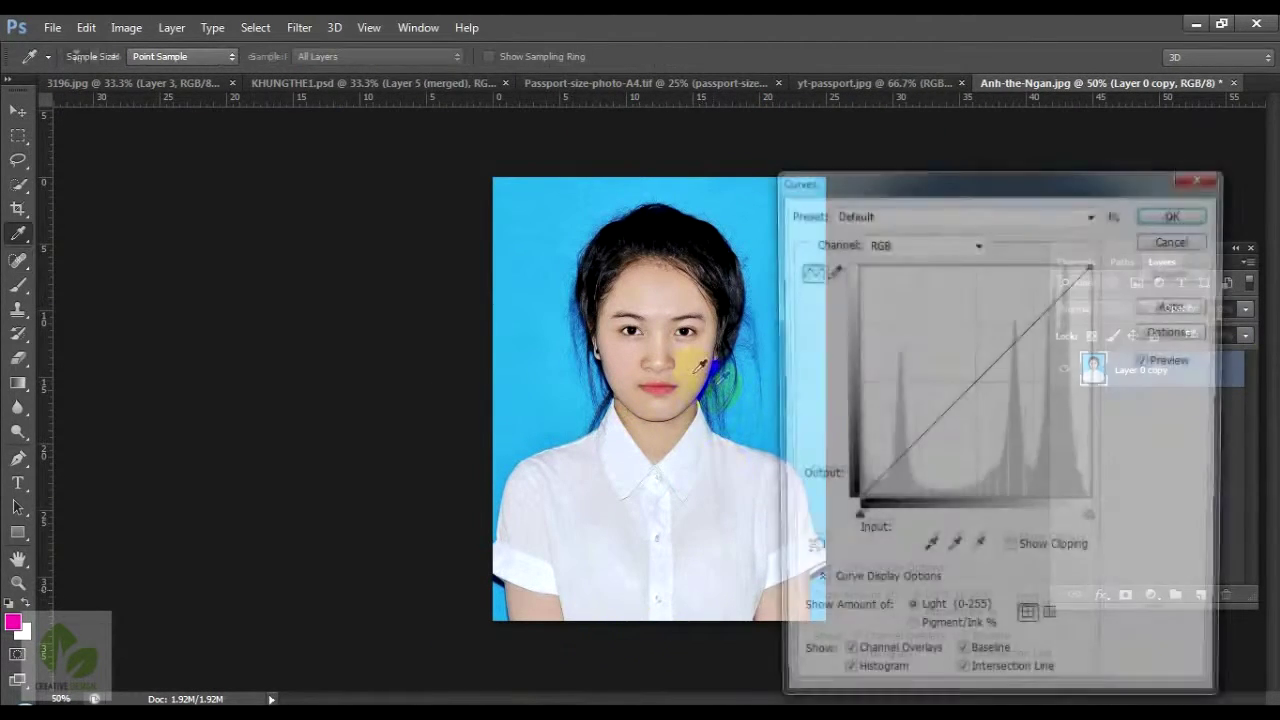
{"action": "left_click_drag", "start_coordinate": [981, 380], "coordinate": [972, 378]}
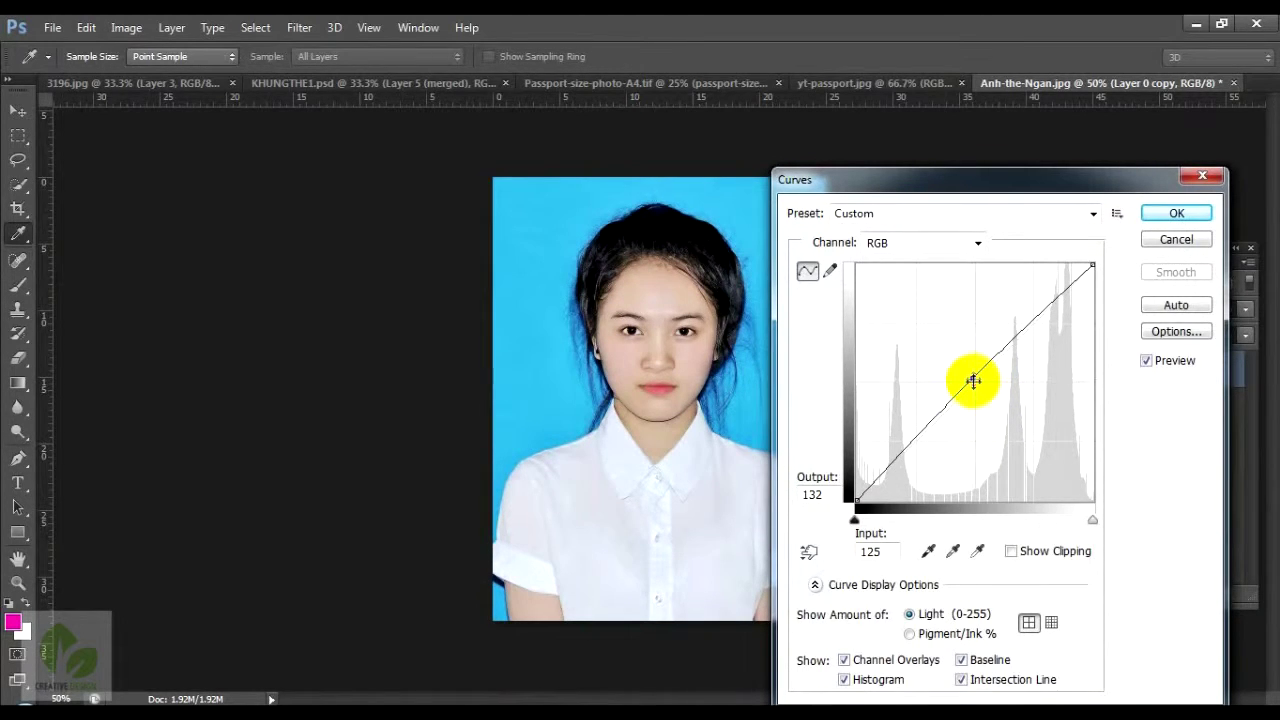
{"action": "key", "text": "Return"}
{"action": "key", "text": "j"}
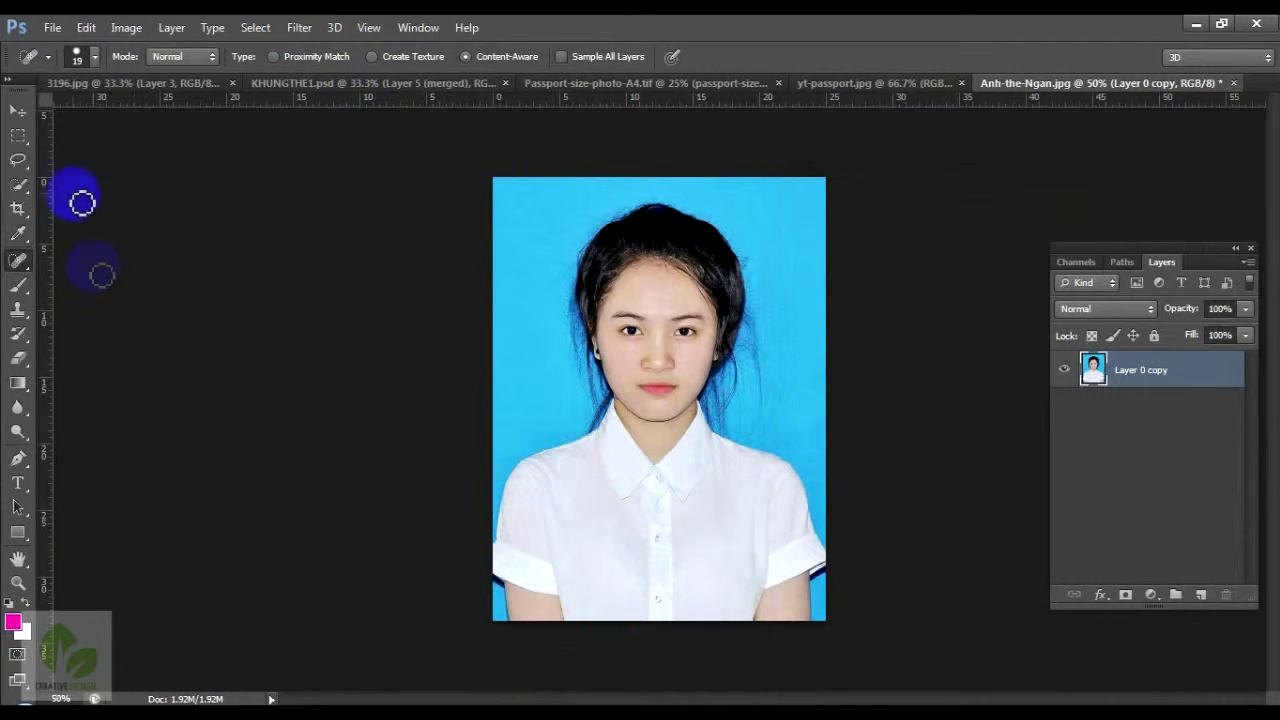
Paint a Quick Selection over the woman's hair, face, shoulders and shirt.
{"action": "left_click", "coordinate": [18, 192]}
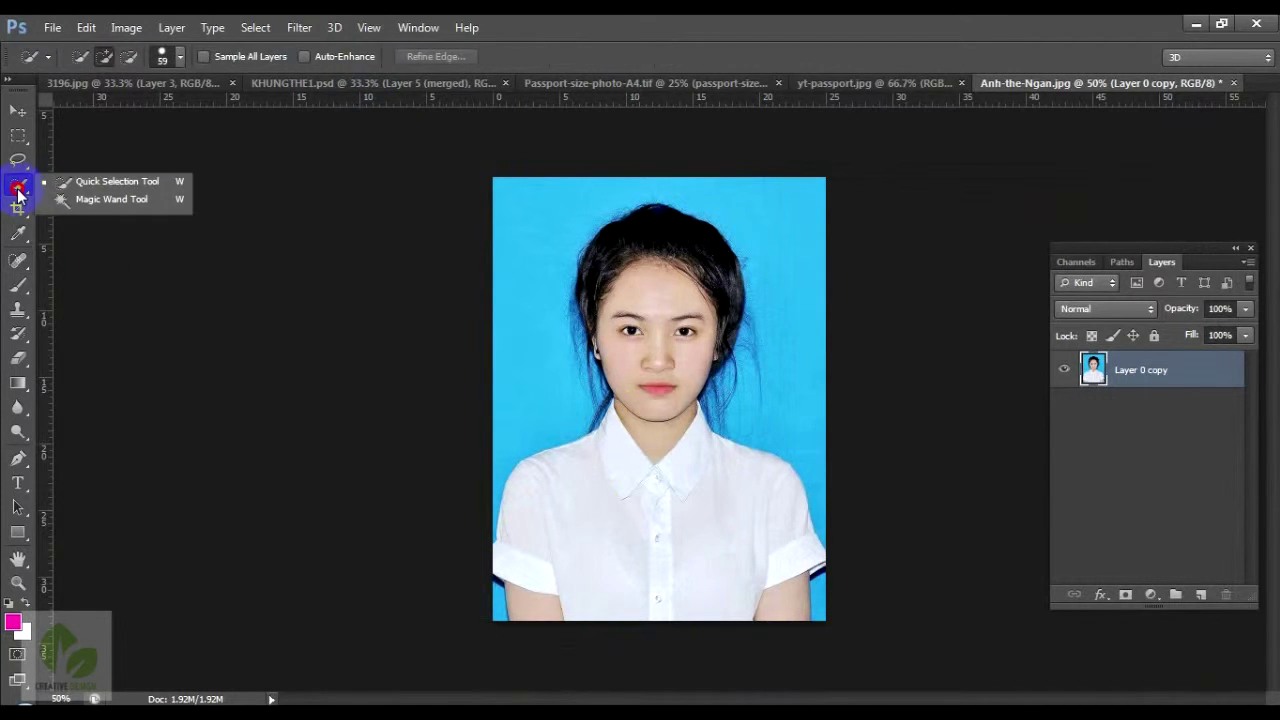
{"action": "left_click", "coordinate": [90, 181]}
{"action": "mouse_move", "coordinate": [586, 268]}
{"action": "left_mouse_down"}
{"action": "mouse_move", "coordinate": [610, 245]}
{"action": "mouse_move", "coordinate": [594, 242]}
{"action": "left_mouse_up"}
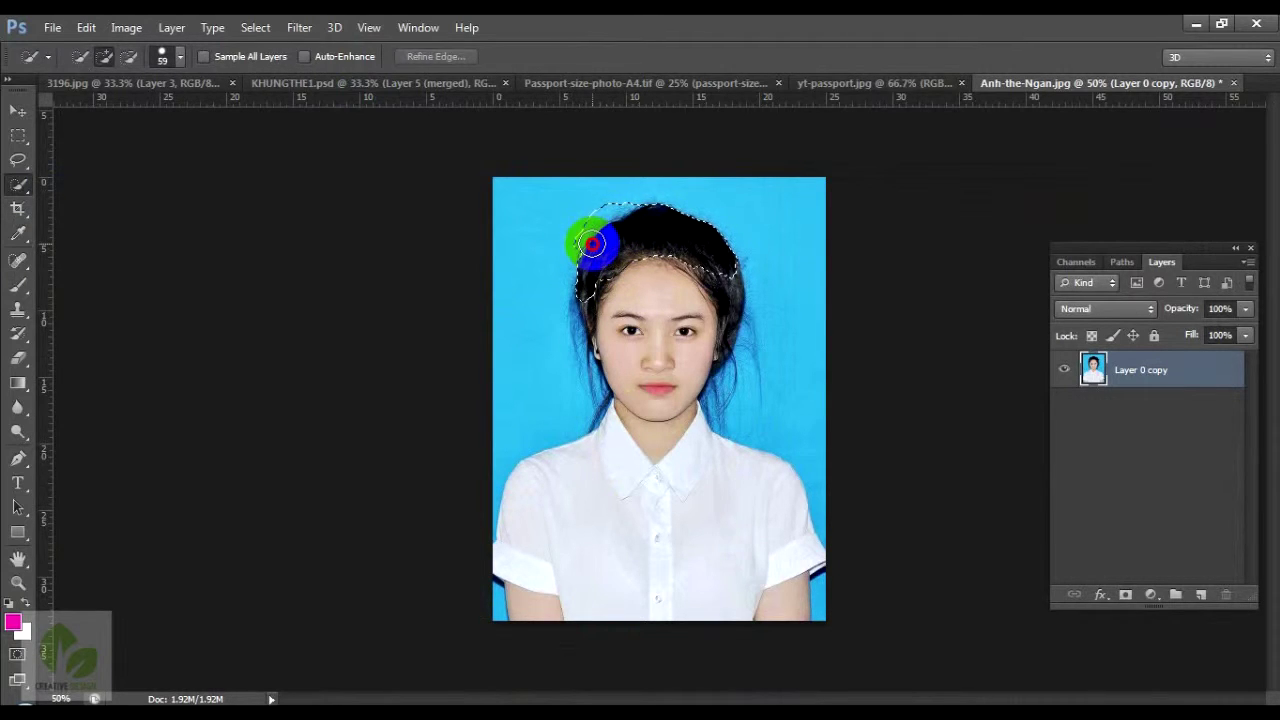
{"action": "mouse_move", "coordinate": [592, 243]}
{"action": "left_mouse_down"}
{"action": "mouse_move", "coordinate": [604, 254]}
{"action": "mouse_move", "coordinate": [651, 214]}
{"action": "mouse_move", "coordinate": [590, 285]}
{"action": "left_mouse_up"}
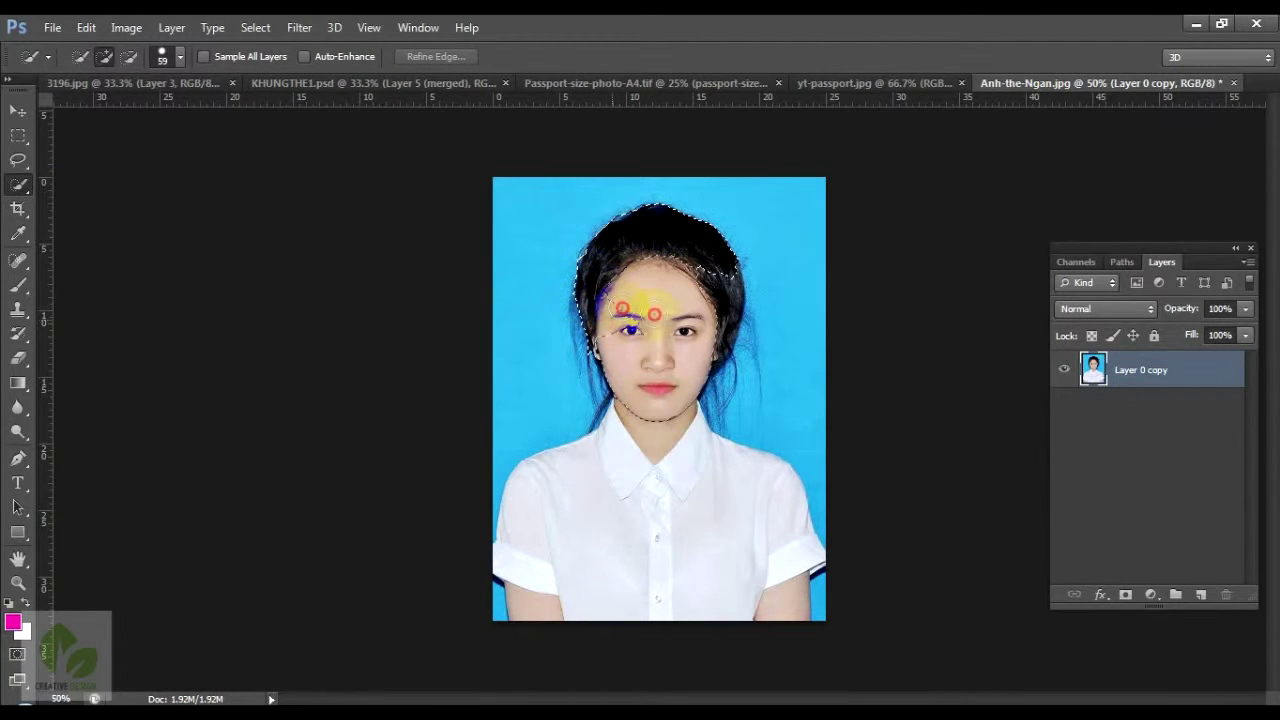
{"action": "mouse_move", "coordinate": [716, 280]}
{"action": "left_mouse_down"}
{"action": "mouse_move", "coordinate": [737, 372]}
{"action": "mouse_move", "coordinate": [732, 434]}
{"action": "mouse_move", "coordinate": [638, 379]}
{"action": "left_mouse_up"}
{"action": "mouse_move", "coordinate": [580, 345]}
{"action": "left_mouse_down"}
{"action": "mouse_move", "coordinate": [606, 434]}
{"action": "mouse_move", "coordinate": [561, 537]}
{"action": "mouse_move", "coordinate": [594, 517]}
{"action": "mouse_move", "coordinate": [606, 477]}
{"action": "mouse_move", "coordinate": [563, 606]}
{"action": "left_mouse_up"}
{"action": "left_click_drag", "start_coordinate": [803, 600], "coordinate": [554, 608]}
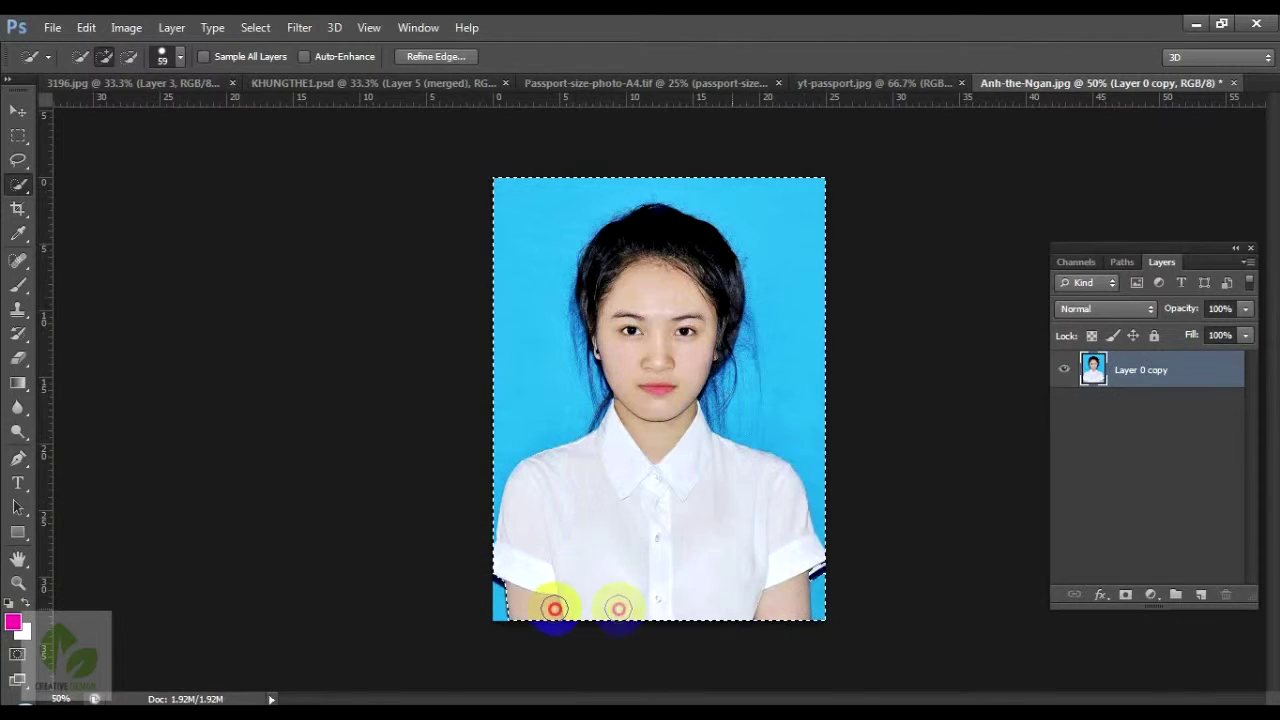
Subtract the stray blue background areas from the subject selection.
{"action": "left_click_drag", "start_coordinate": [737, 580], "coordinate": [771, 580]}
{"action": "mouse_move", "coordinate": [485, 318]}
{"action": "left_mouse_down"}
{"action": "mouse_move", "coordinate": [486, 200]}
{"action": "mouse_move", "coordinate": [523, 235]}
{"action": "mouse_move", "coordinate": [525, 399]}
{"action": "mouse_move", "coordinate": [634, 171]}
{"action": "mouse_move", "coordinate": [760, 209]}
{"action": "mouse_move", "coordinate": [800, 200]}
{"action": "mouse_move", "coordinate": [800, 418]}
{"action": "mouse_move", "coordinate": [829, 370]}
{"action": "left_mouse_up"}
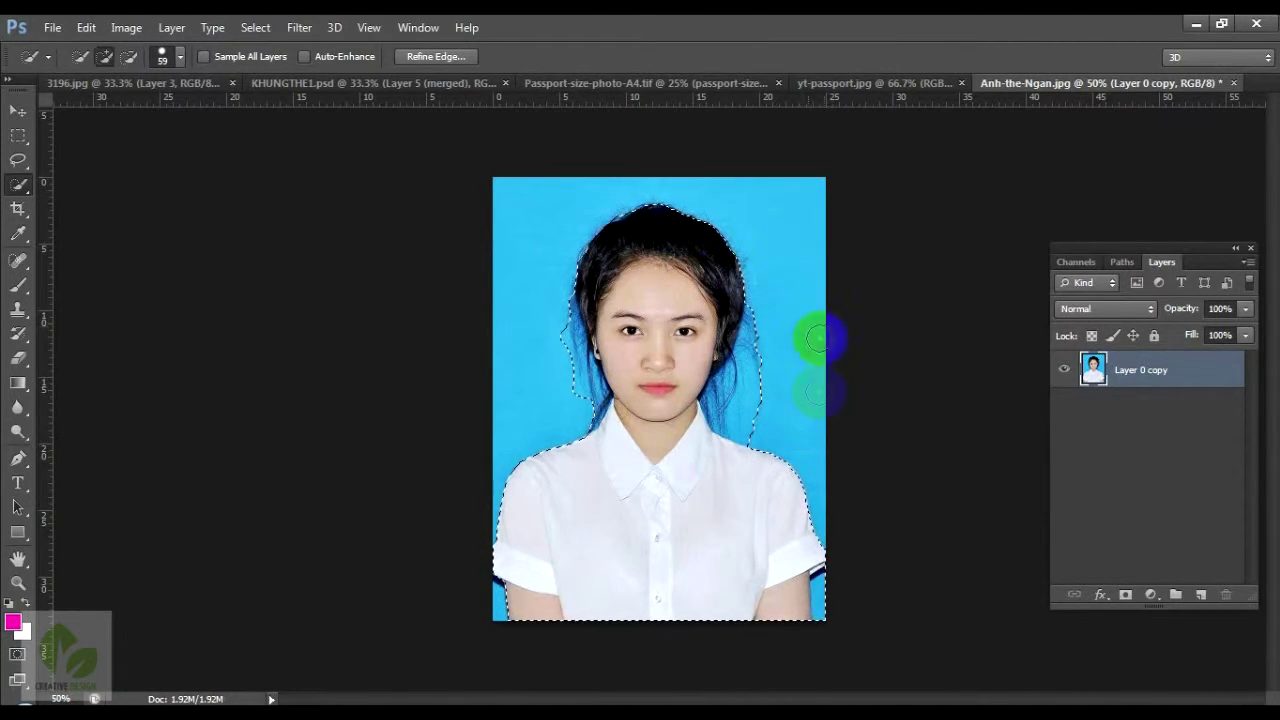
{"action": "left_click_drag", "start_coordinate": [534, 271], "coordinate": [605, 425]}
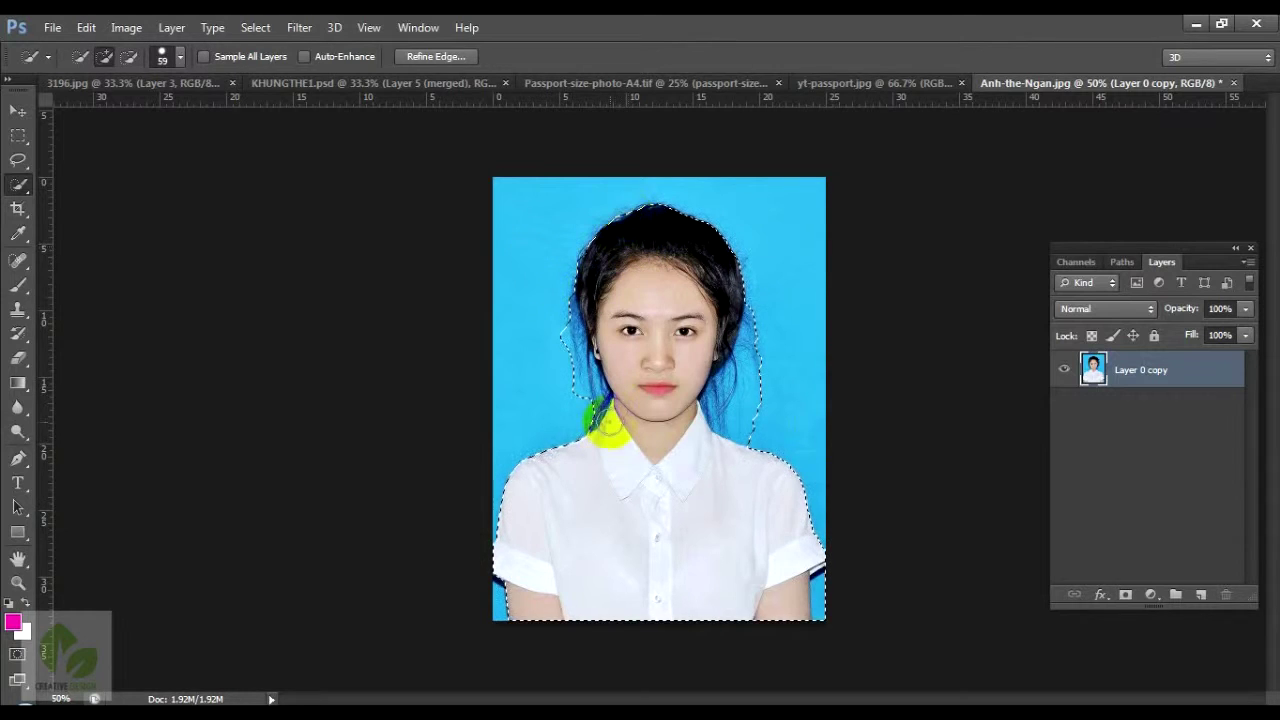
{"action": "left_click", "coordinate": [427, 60]}
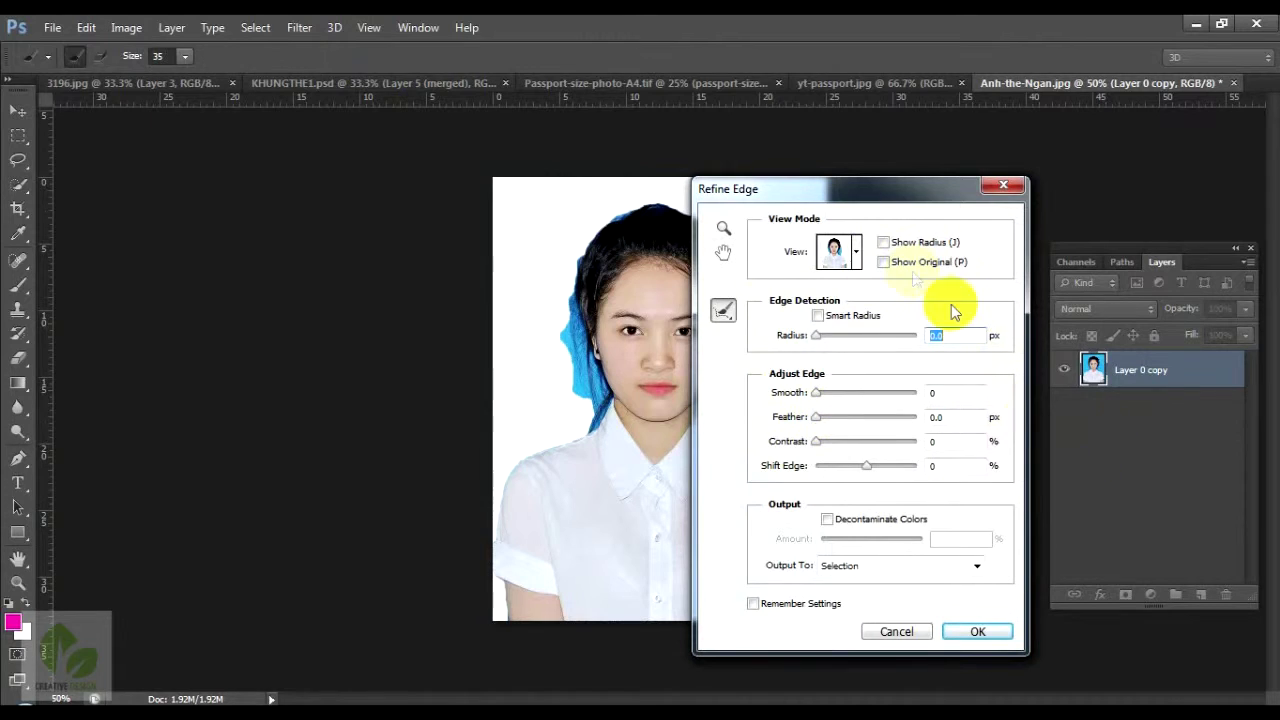
Add an empty Layer 1 beneath Layer 0 copy and reopen Refine Edge on it.
{"action": "left_click", "coordinate": [899, 630]}
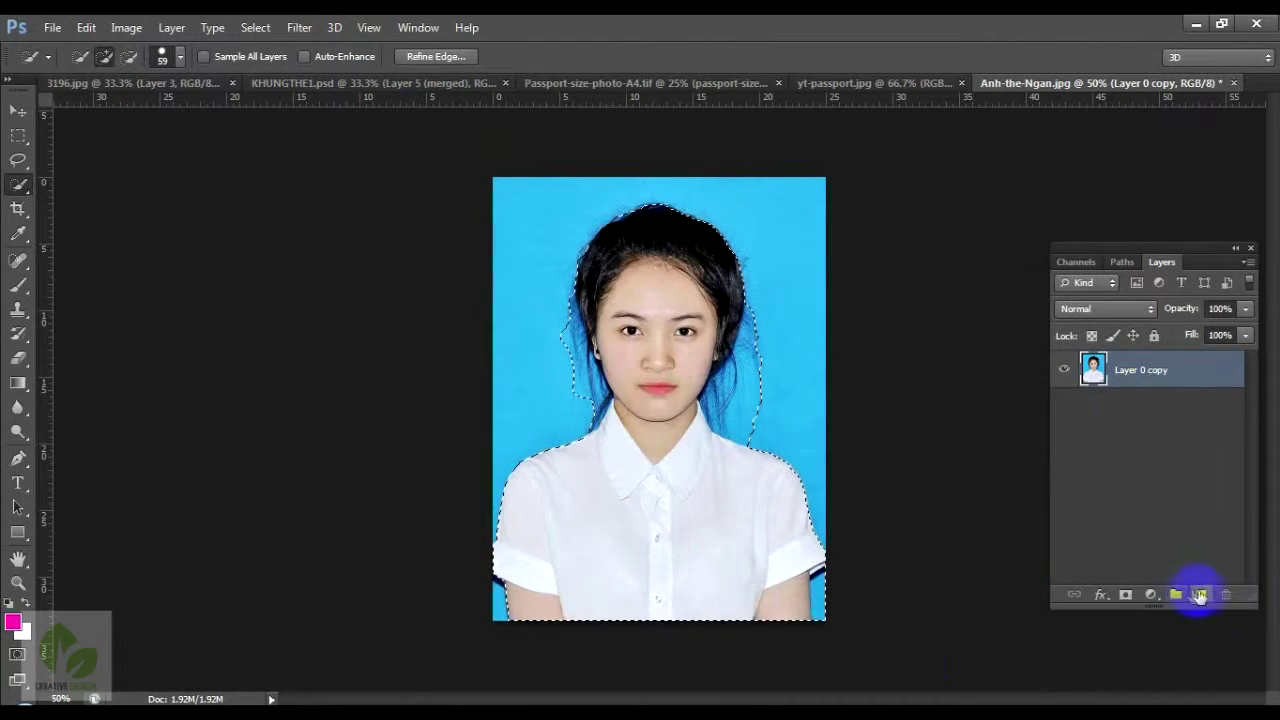
{"action": "left_click", "coordinate": [1199, 595]}
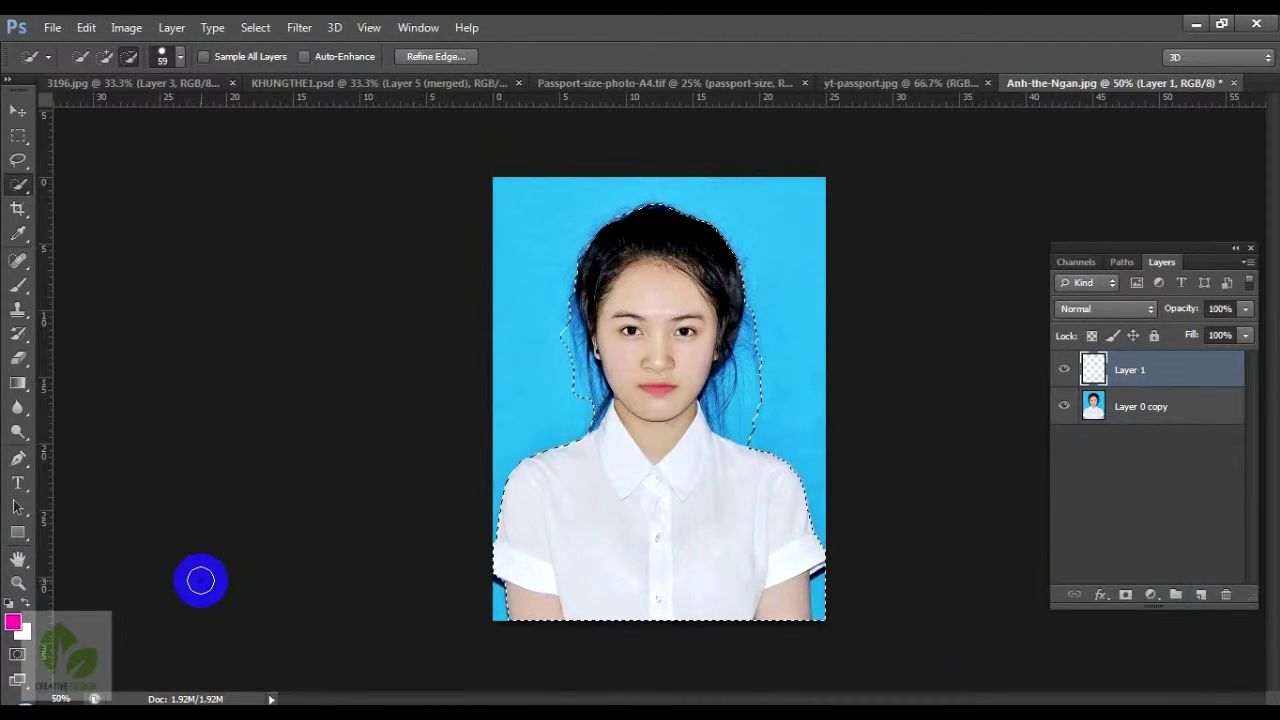
{"action": "key", "text": "alt+BackSpace"}
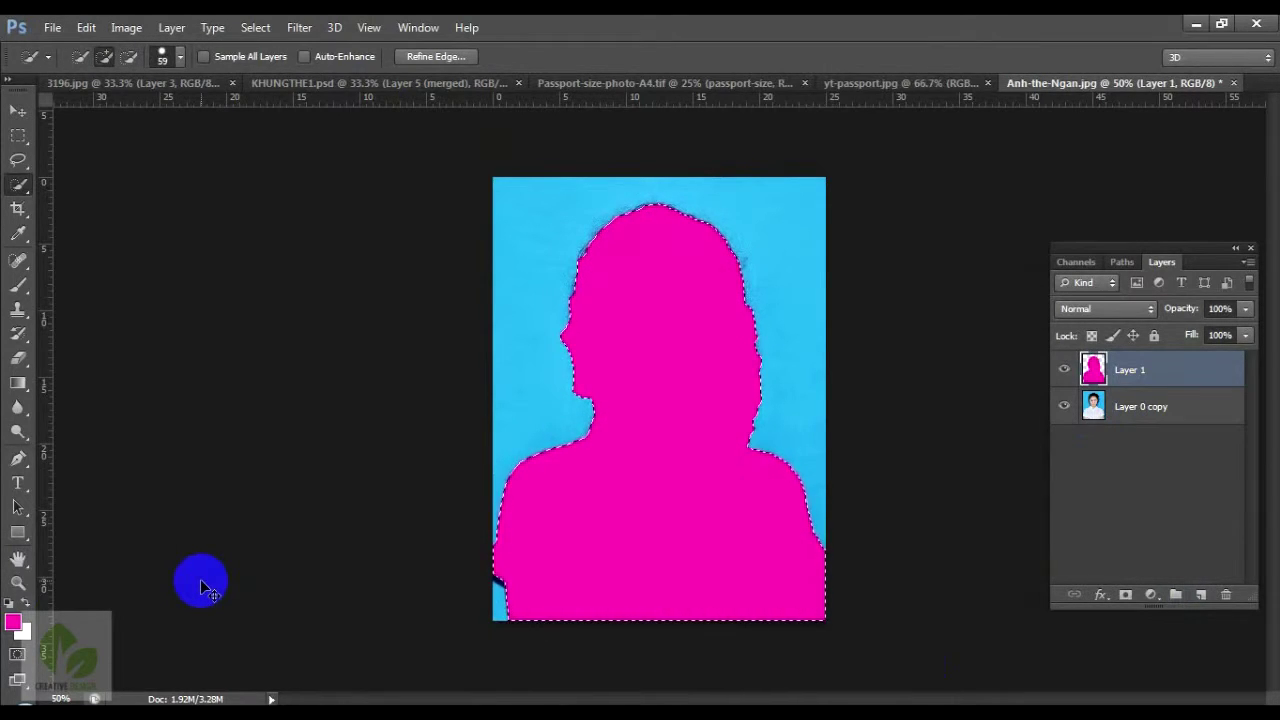
{"action": "key", "text": "ctrl+z"}
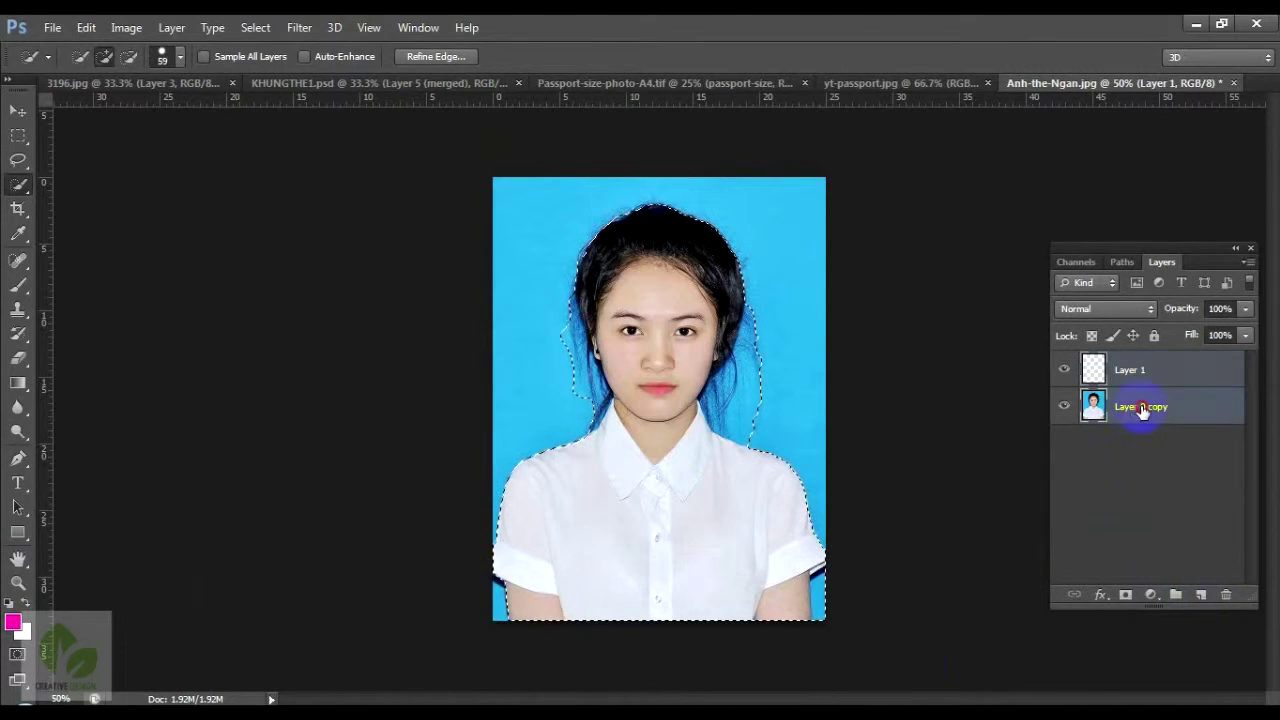
{"action": "left_click_drag", "start_coordinate": [1138, 408], "coordinate": [1132, 362]}
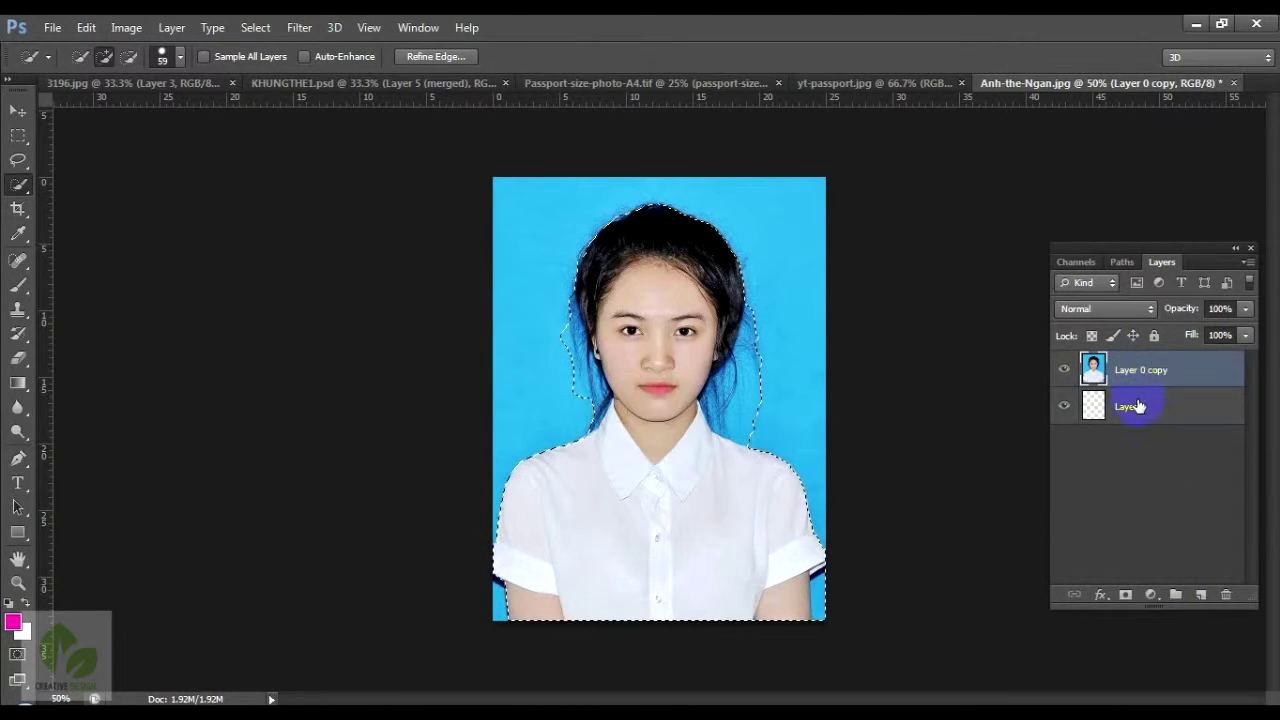
{"action": "left_click", "coordinate": [1125, 424]}
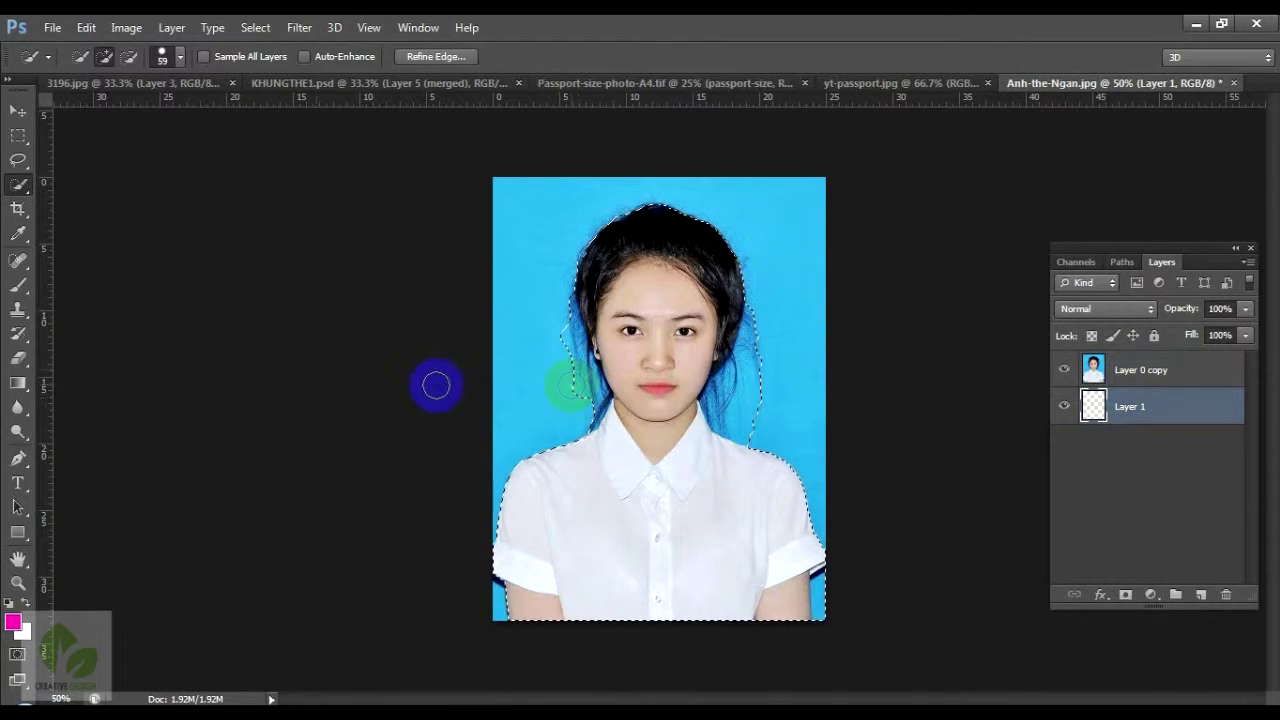
{"action": "left_click", "coordinate": [431, 57]}
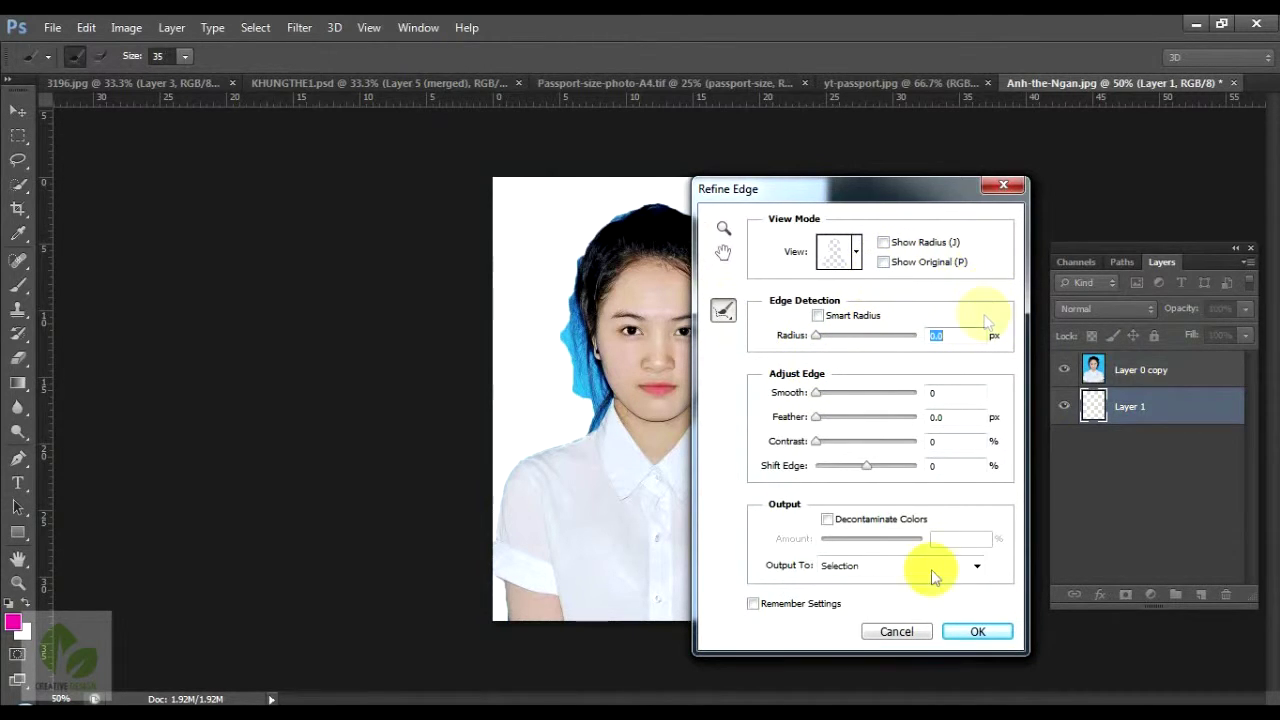
Set Refine Edge for Layer 0 copy: Smart Radius 83.1 px, output New Layer with Layer Mask.
{"action": "left_click", "coordinate": [896, 631]}
{"action": "left_click", "coordinate": [1130, 370]}
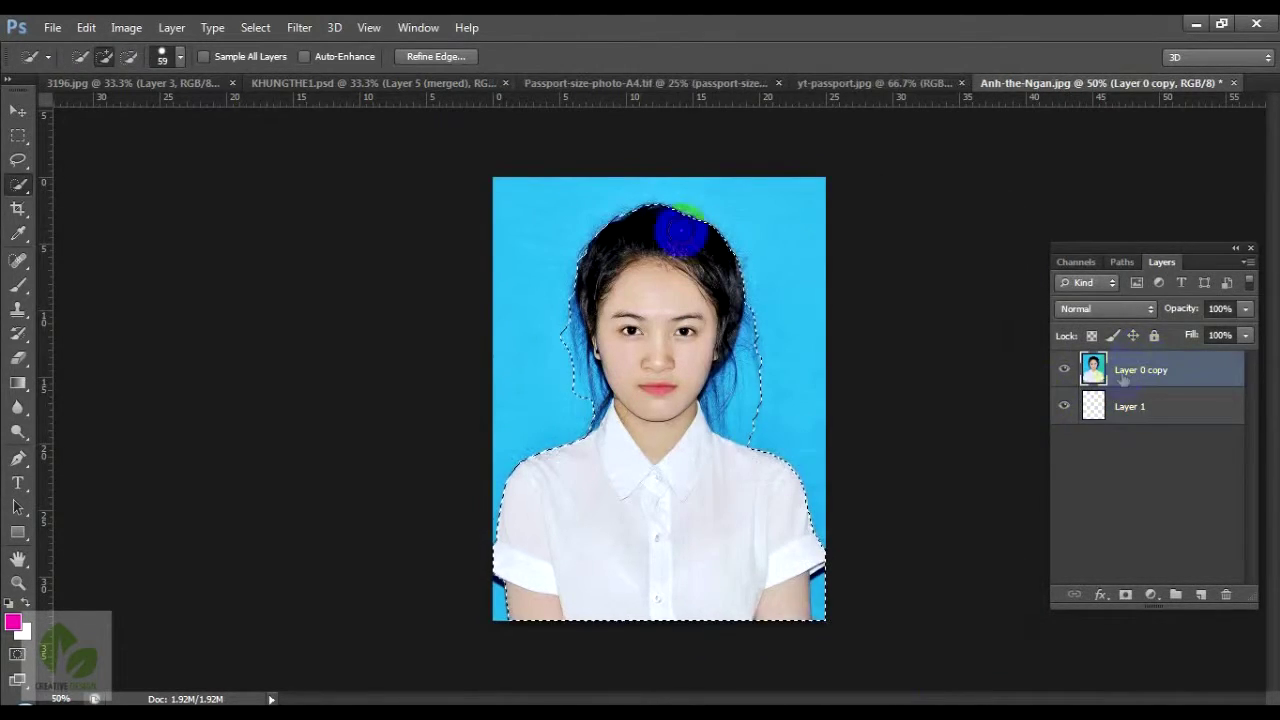
{"action": "left_click", "coordinate": [431, 57]}
{"action": "left_click_drag", "start_coordinate": [816, 335], "coordinate": [855, 335]}
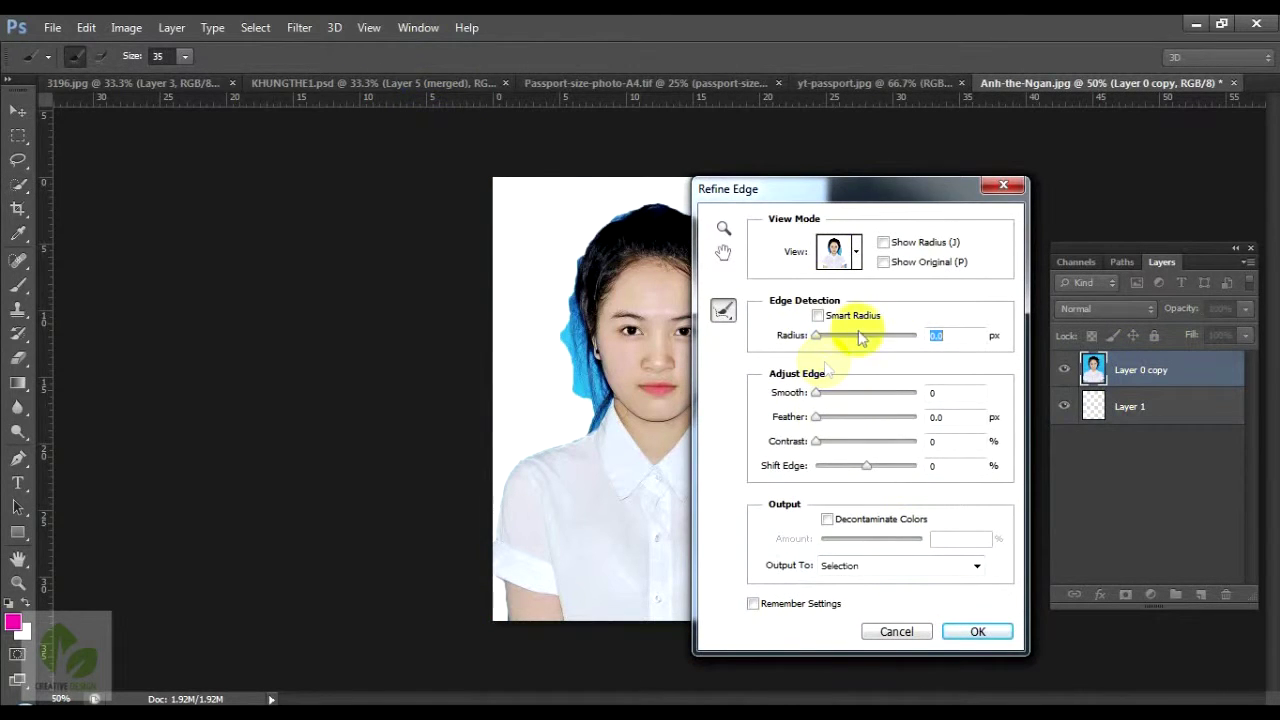
{"action": "left_click", "coordinate": [818, 315]}
{"action": "left_click_drag", "start_coordinate": [852, 340], "coordinate": [886, 335]}
{"action": "left_click", "coordinate": [850, 565]}
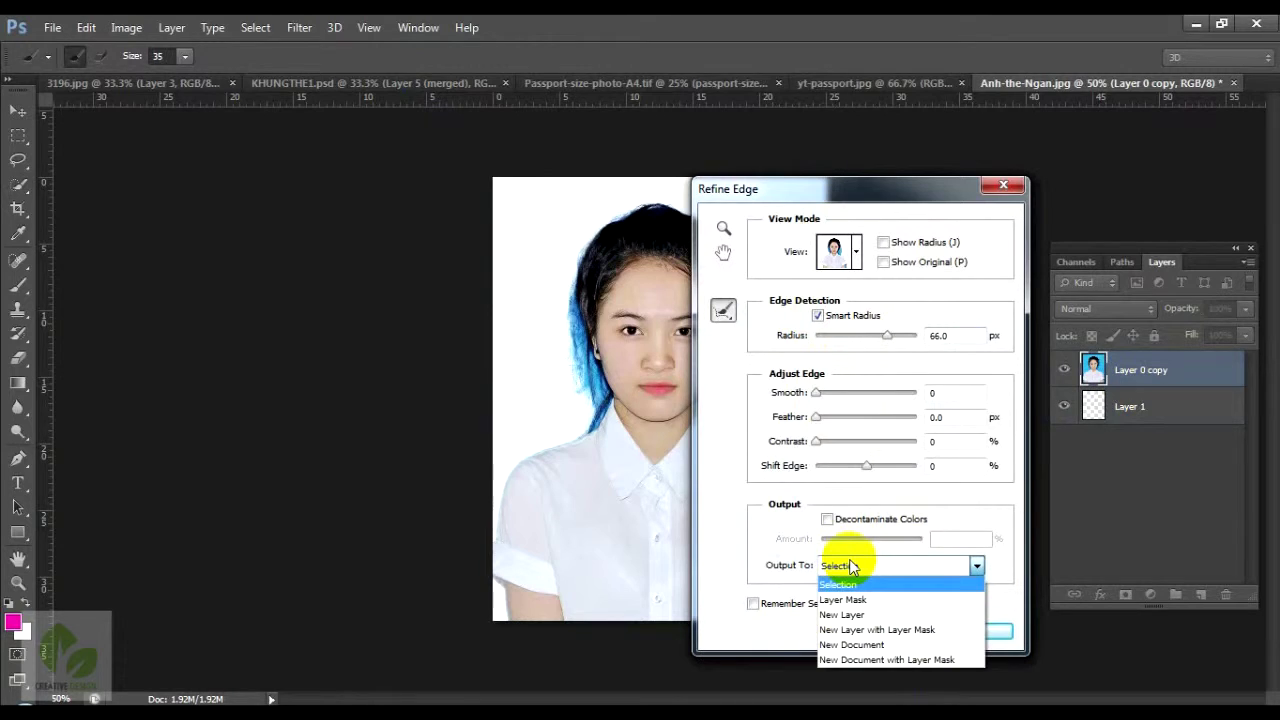
{"action": "left_click", "coordinate": [855, 630]}
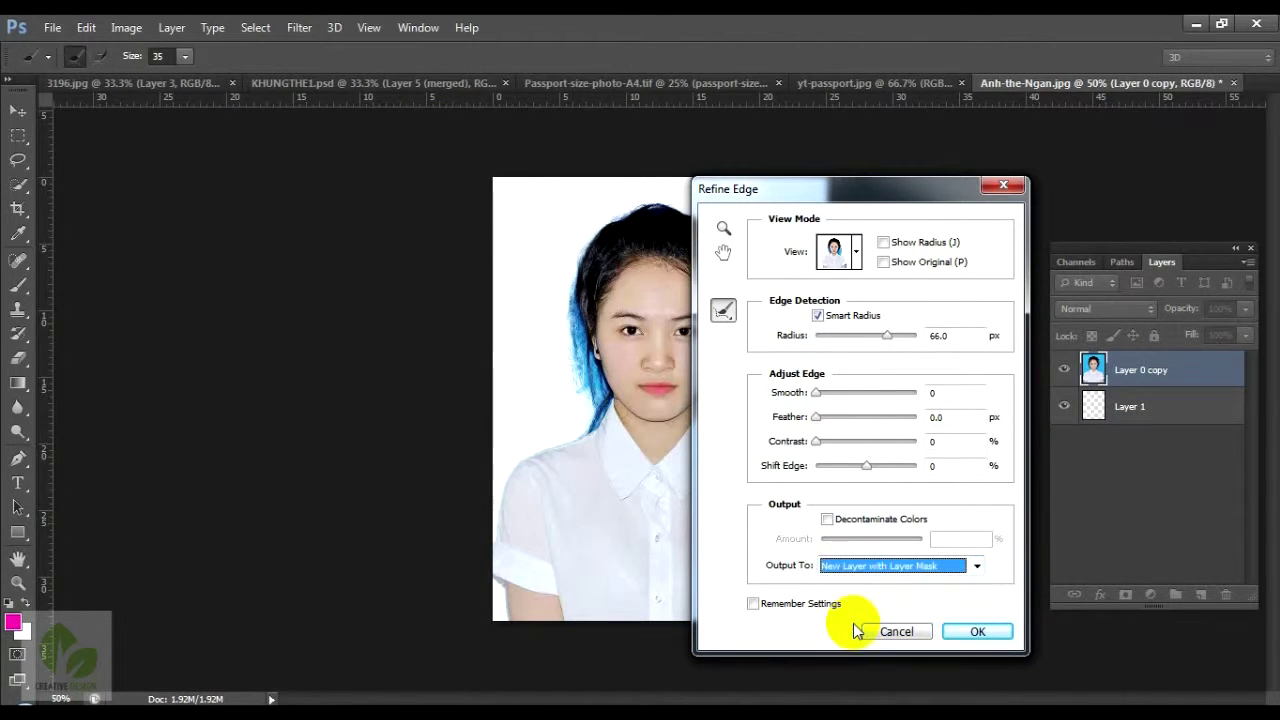
{"action": "left_click", "coordinate": [853, 566]}
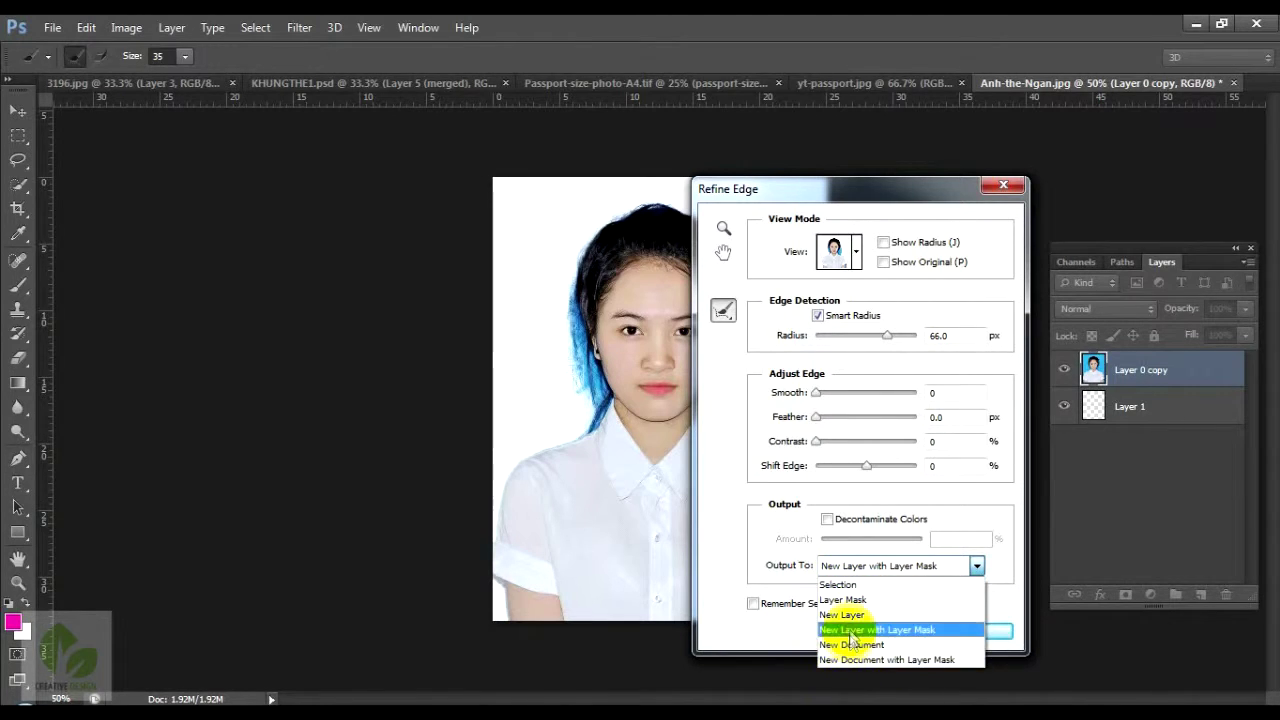
{"action": "left_click", "coordinate": [860, 630]}
{"action": "key", "text": "ctrl+plus"}
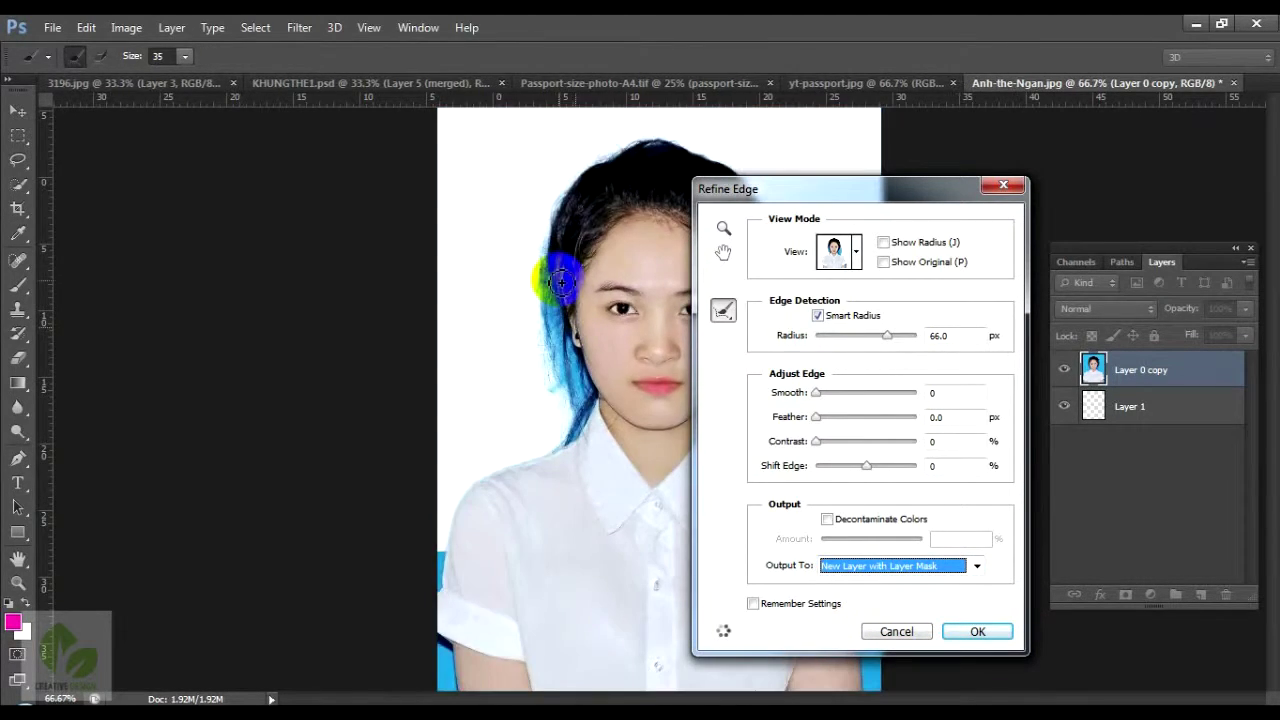
{"action": "key", "text": "ctrl+plus"}
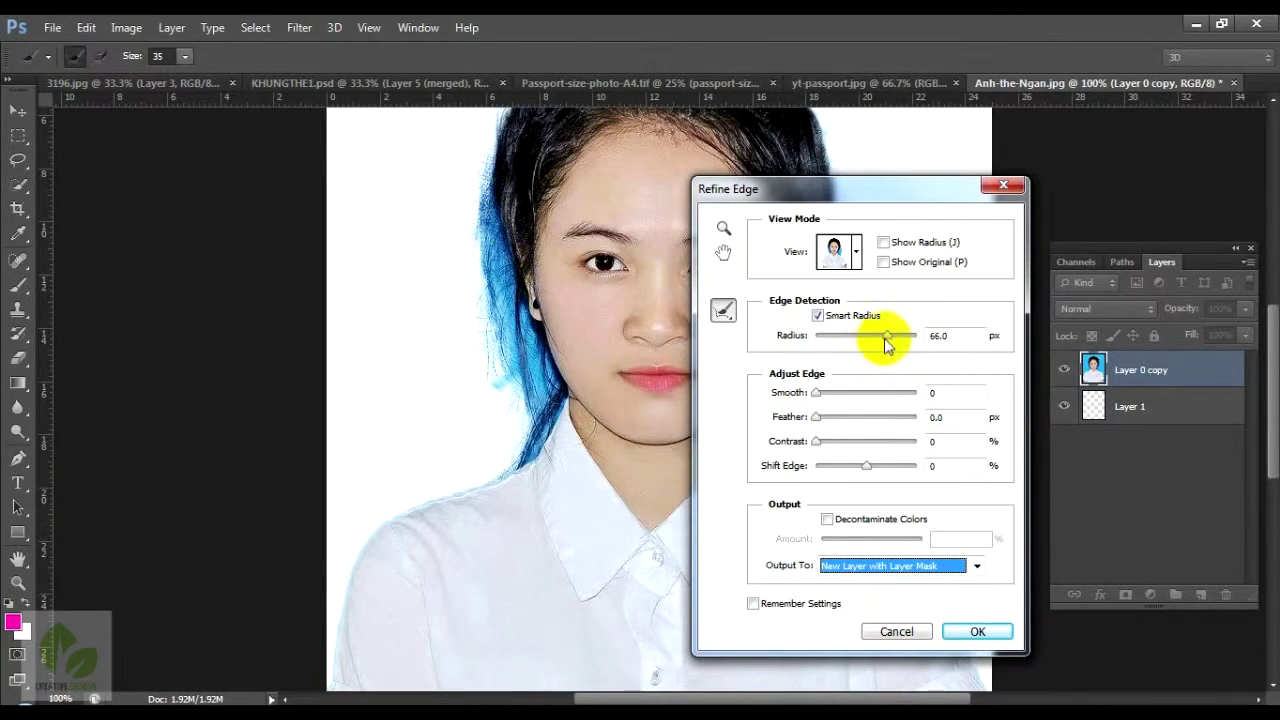
{"action": "left_click_drag", "start_coordinate": [886, 335], "coordinate": [897, 335]}
Brush-refine the hair edges along the left side, top and right of the head.
{"action": "mouse_move", "coordinate": [468, 232]}
{"action": "left_mouse_down"}
{"action": "mouse_move", "coordinate": [457, 232]}
{"action": "mouse_move", "coordinate": [515, 293]}
{"action": "left_mouse_up"}
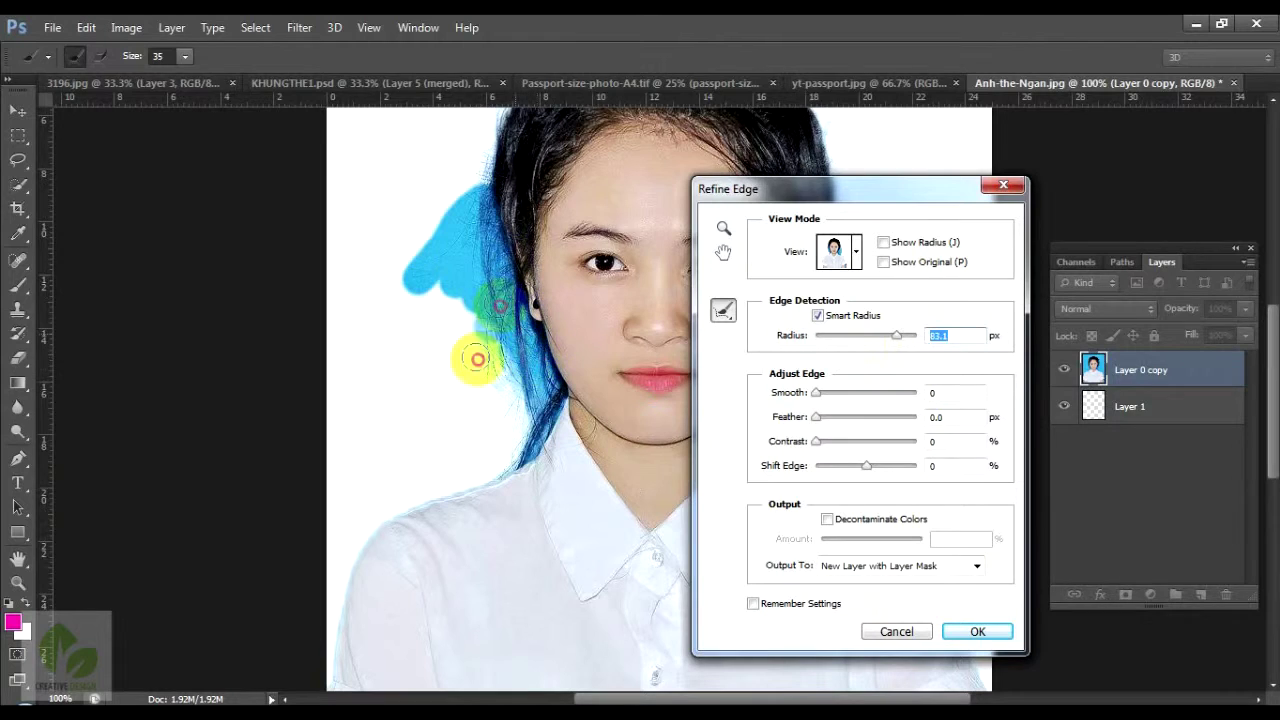
{"action": "mouse_move", "coordinate": [535, 352]}
{"action": "left_mouse_down"}
{"action": "mouse_move", "coordinate": [498, 465]}
{"action": "mouse_move", "coordinate": [555, 390]}
{"action": "left_mouse_up"}
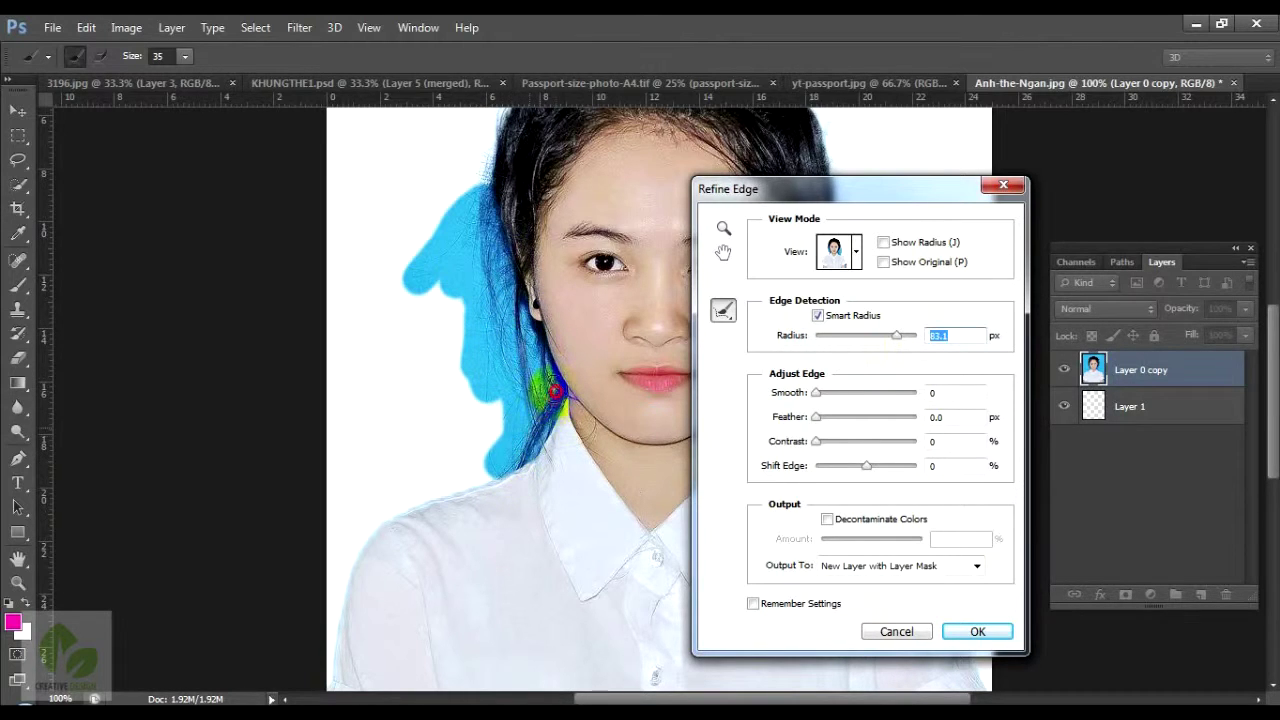
{"action": "mouse_move", "coordinate": [483, 469]}
{"action": "left_mouse_down"}
{"action": "mouse_move", "coordinate": [423, 491]}
{"action": "mouse_move", "coordinate": [371, 534]}
{"action": "mouse_move", "coordinate": [326, 656]}
{"action": "left_mouse_up"}
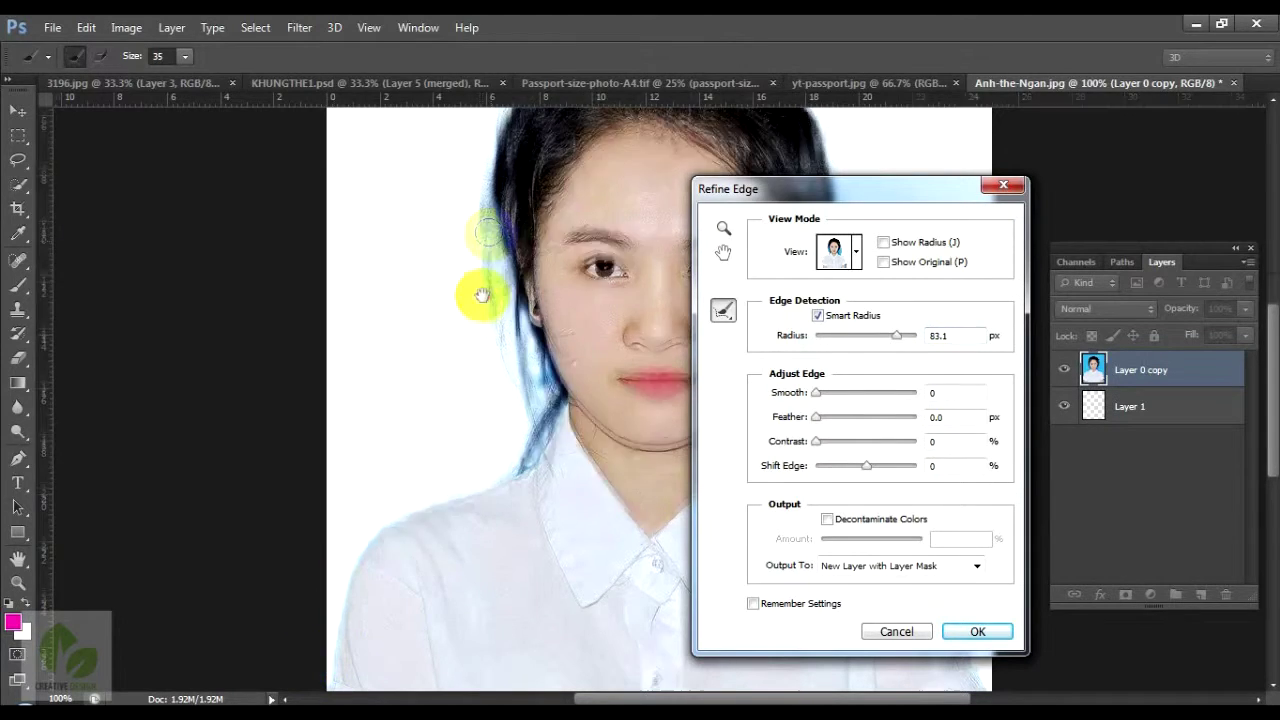
{"action": "scroll", "coordinate": [480, 294], "scroll_direction": "up", "scroll_amount": 3}
{"action": "mouse_move", "coordinate": [457, 363]}
{"action": "left_mouse_down"}
{"action": "mouse_move", "coordinate": [466, 212]}
{"action": "mouse_move", "coordinate": [534, 163]}
{"action": "mouse_move", "coordinate": [471, 206]}
{"action": "mouse_move", "coordinate": [427, 197]}
{"action": "mouse_move", "coordinate": [565, 175]}
{"action": "mouse_move", "coordinate": [551, 137]}
{"action": "mouse_move", "coordinate": [534, 149]}
{"action": "mouse_move", "coordinate": [598, 158]}
{"action": "left_mouse_up"}
{"action": "scroll", "coordinate": [598, 158], "scroll_direction": "right", "scroll_amount": 4}
{"action": "scroll", "coordinate": [598, 158], "scroll_direction": "up", "scroll_amount": 1}
{"action": "mouse_move", "coordinate": [423, 177]}
{"action": "left_mouse_down"}
{"action": "mouse_move", "coordinate": [400, 177]}
{"action": "mouse_move", "coordinate": [487, 190]}
{"action": "mouse_move", "coordinate": [457, 171]}
{"action": "mouse_move", "coordinate": [563, 229]}
{"action": "mouse_move", "coordinate": [623, 294]}
{"action": "mouse_move", "coordinate": [605, 308]}
{"action": "mouse_move", "coordinate": [608, 225]}
{"action": "mouse_move", "coordinate": [543, 194]}
{"action": "mouse_move", "coordinate": [644, 423]}
{"action": "mouse_move", "coordinate": [640, 372]}
{"action": "mouse_move", "coordinate": [630, 430]}
{"action": "mouse_move", "coordinate": [667, 617]}
{"action": "mouse_move", "coordinate": [656, 652]}
{"action": "mouse_move", "coordinate": [563, 627]}
{"action": "left_mouse_up"}
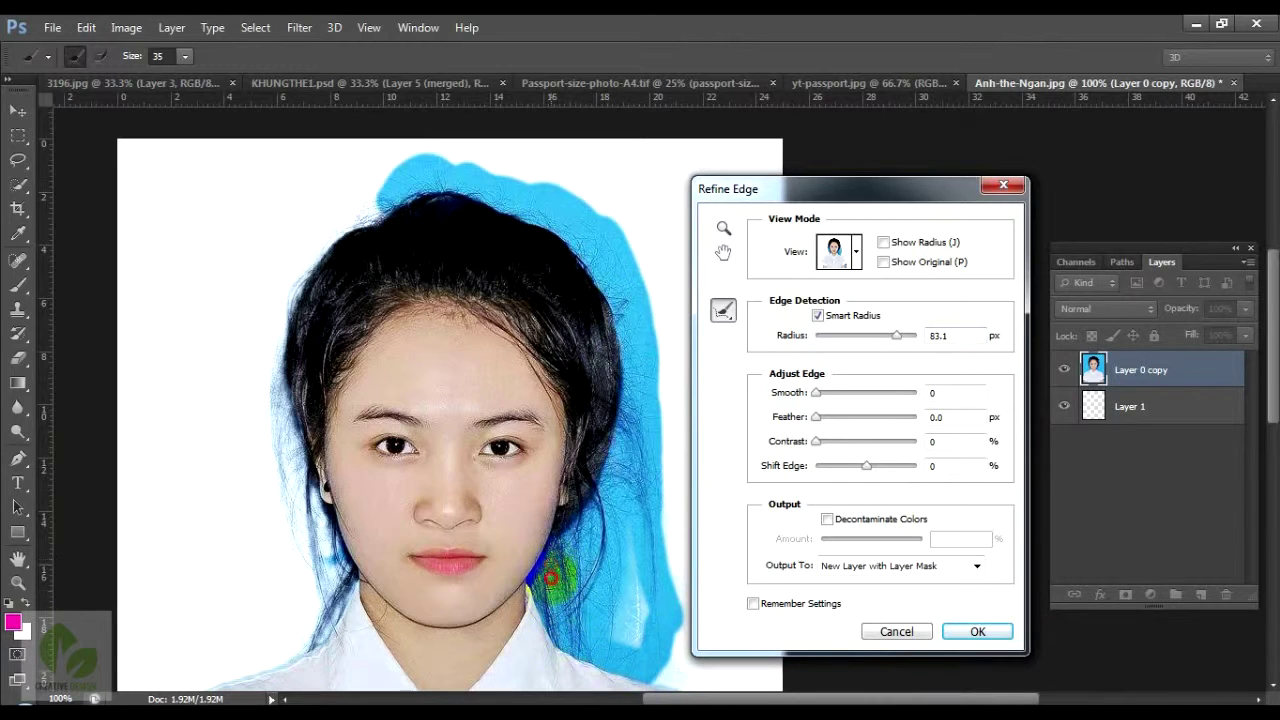
{"action": "left_click_drag", "start_coordinate": [554, 568], "coordinate": [563, 591]}
{"action": "left_click_drag", "start_coordinate": [620, 468], "coordinate": [598, 495]}
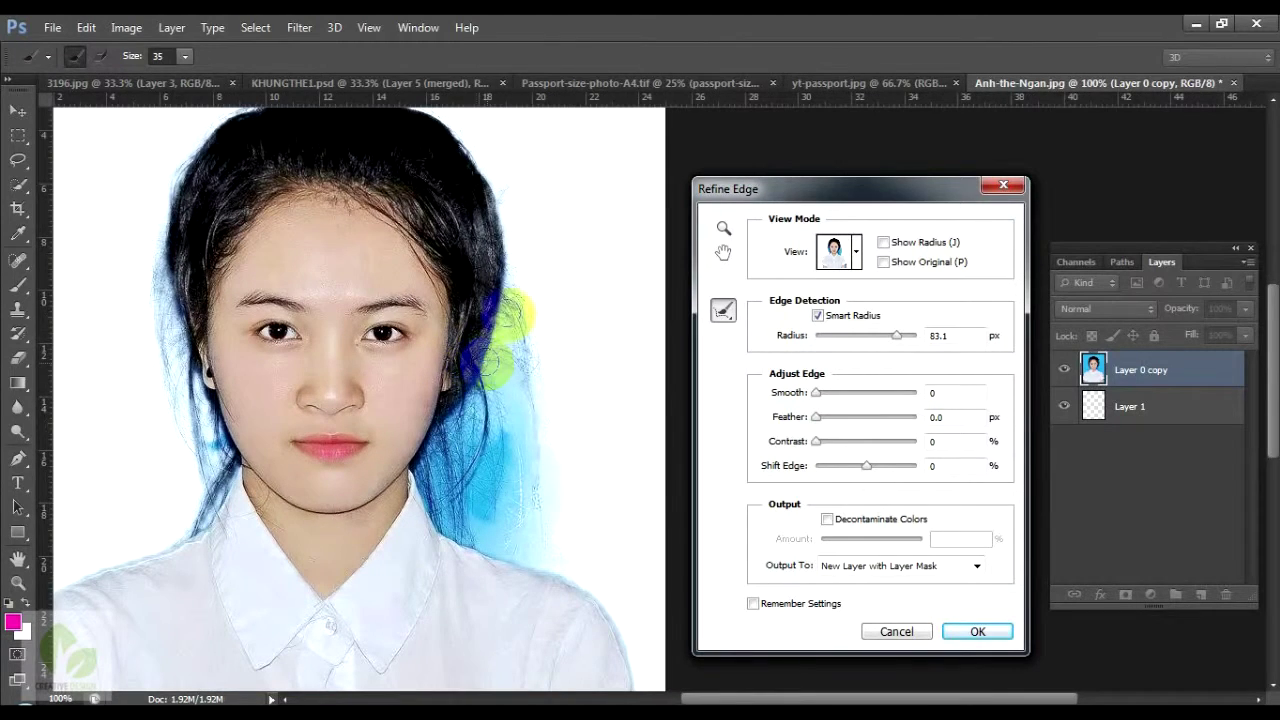
{"action": "mouse_move", "coordinate": [522, 272]}
{"action": "left_mouse_down"}
{"action": "mouse_move", "coordinate": [500, 386]}
{"action": "mouse_move", "coordinate": [464, 432]}
{"action": "left_mouse_up"}
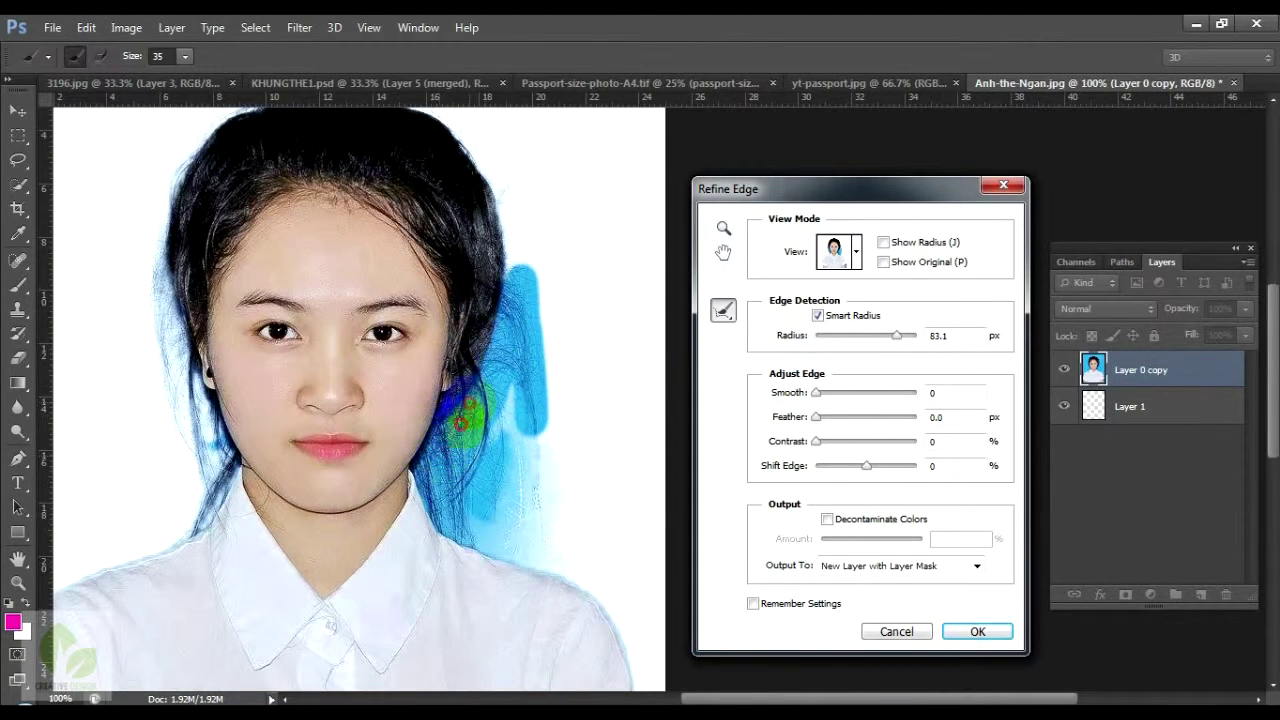
Refine the remaining hair and shoulder edges, then output the masked Layer 0 copy 2.
{"action": "mouse_move", "coordinate": [438, 480]}
{"action": "left_mouse_down"}
{"action": "mouse_move", "coordinate": [477, 503]}
{"action": "mouse_move", "coordinate": [526, 488]}
{"action": "mouse_move", "coordinate": [526, 523]}
{"action": "mouse_move", "coordinate": [547, 414]}
{"action": "mouse_move", "coordinate": [510, 250]}
{"action": "mouse_move", "coordinate": [528, 200]}
{"action": "mouse_move", "coordinate": [542, 315]}
{"action": "mouse_move", "coordinate": [468, 138]}
{"action": "mouse_move", "coordinate": [550, 208]}
{"action": "mouse_move", "coordinate": [560, 280]}
{"action": "mouse_move", "coordinate": [538, 335]}
{"action": "mouse_move", "coordinate": [549, 406]}
{"action": "mouse_move", "coordinate": [523, 549]}
{"action": "mouse_move", "coordinate": [481, 466]}
{"action": "left_mouse_up"}
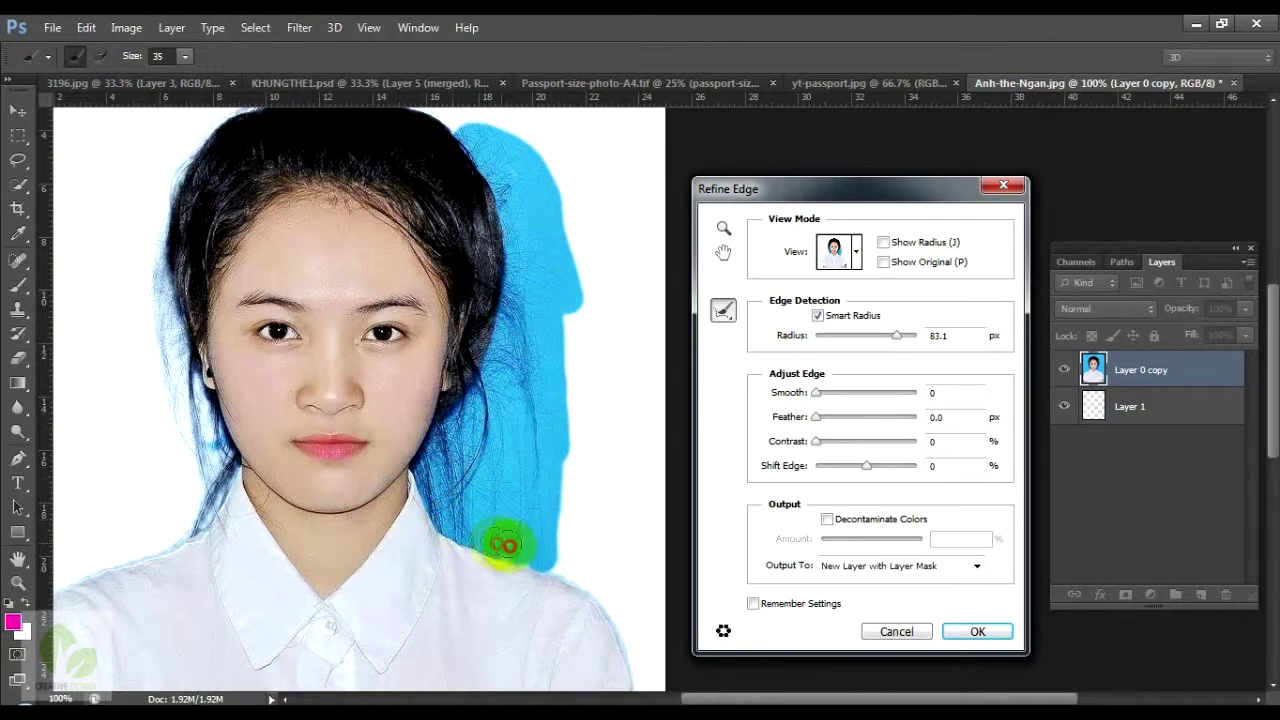
{"action": "left_click_drag", "start_coordinate": [500, 543], "coordinate": [514, 294]}
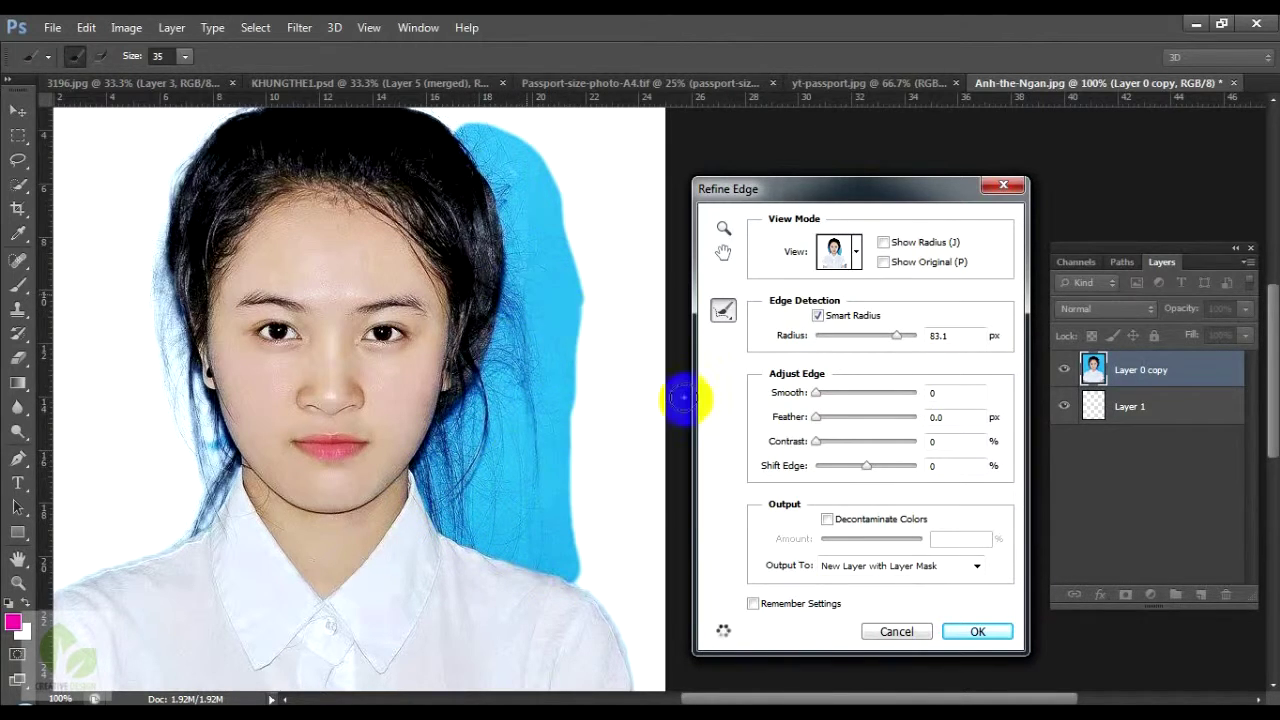
{"action": "left_click_drag", "start_coordinate": [457, 508], "coordinate": [458, 457]}
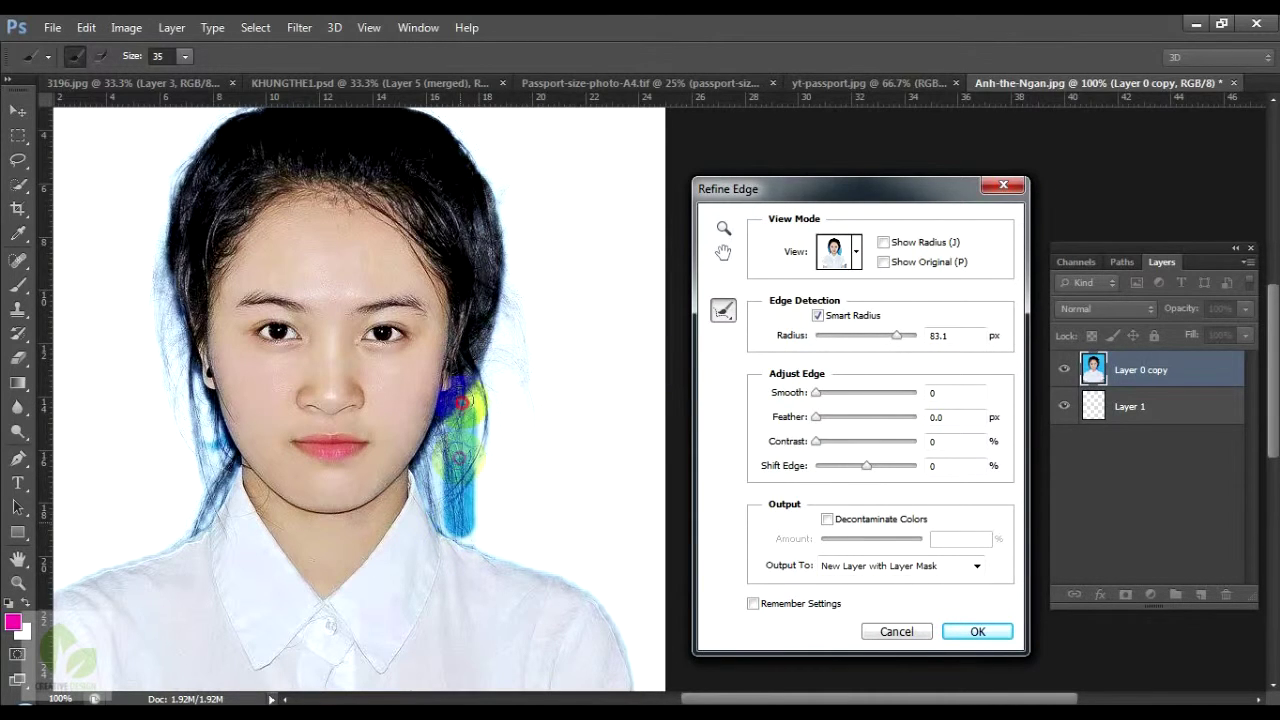
{"action": "left_click_drag", "start_coordinate": [450, 522], "coordinate": [621, 622]}
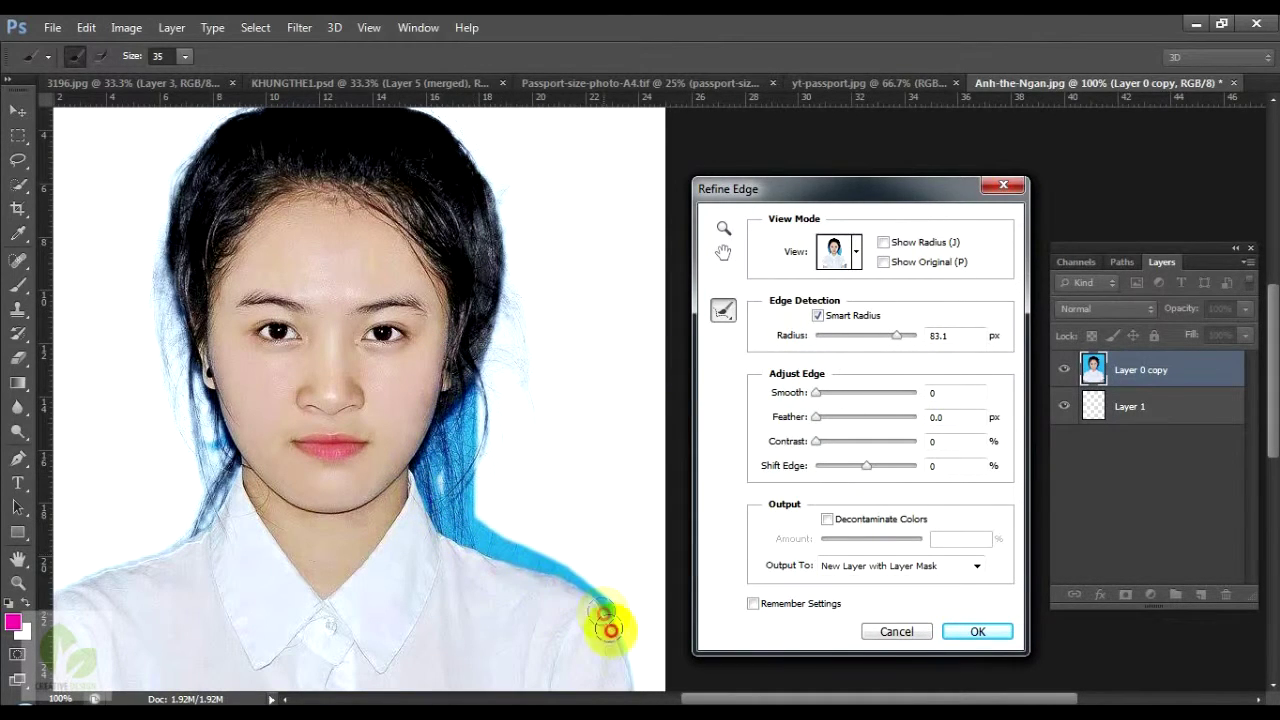
{"action": "mouse_move", "coordinate": [514, 290]}
{"action": "left_mouse_down"}
{"action": "mouse_move", "coordinate": [535, 210]}
{"action": "mouse_move", "coordinate": [485, 178]}
{"action": "left_mouse_up"}
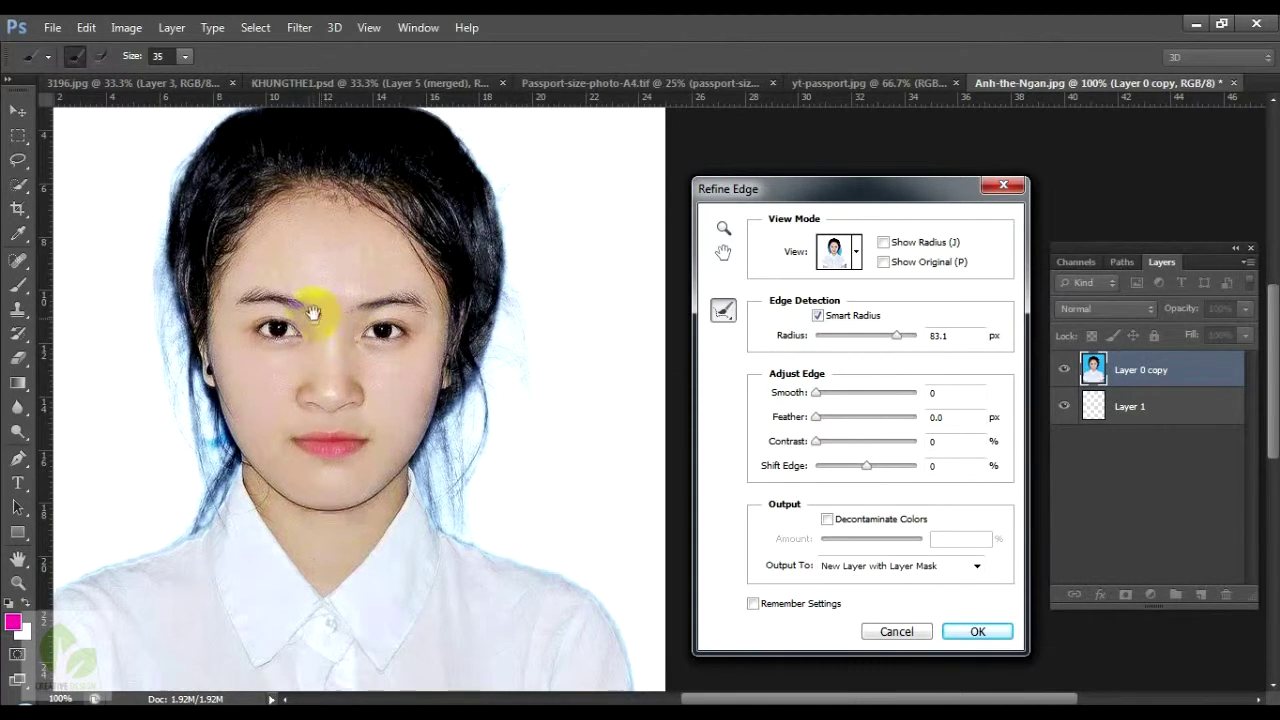
{"action": "left_click_drag", "start_coordinate": [308, 318], "coordinate": [491, 258]}
{"action": "left_click_drag", "start_coordinate": [356, 311], "coordinate": [385, 390]}
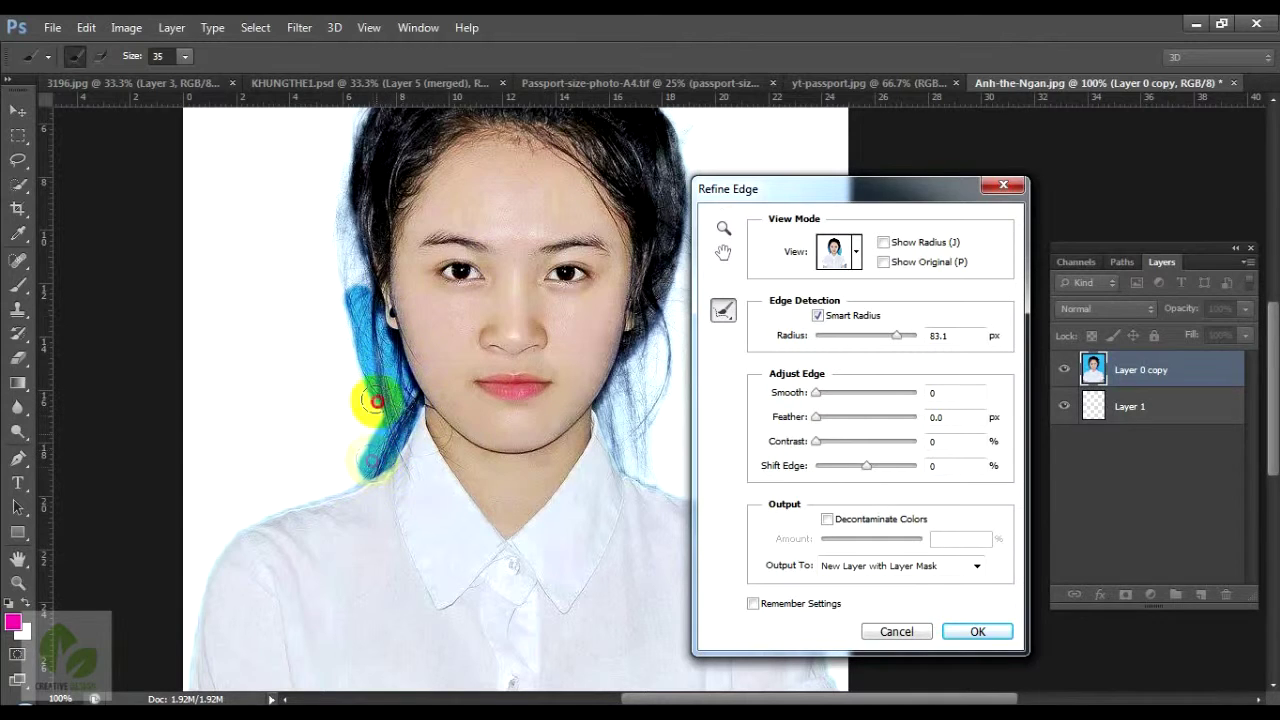
{"action": "mouse_move", "coordinate": [371, 461]}
{"action": "left_mouse_down"}
{"action": "mouse_move", "coordinate": [340, 185]}
{"action": "mouse_move", "coordinate": [345, 368]}
{"action": "left_mouse_up"}
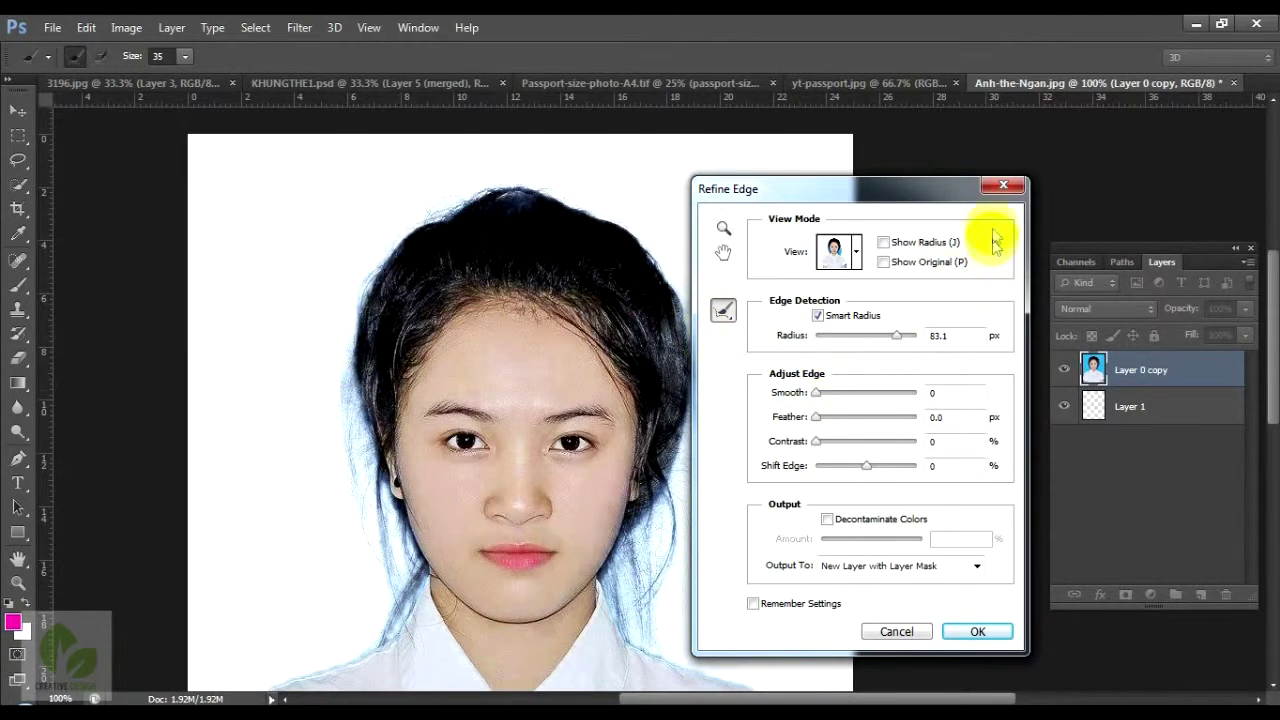
{"action": "left_click", "coordinate": [968, 631]}
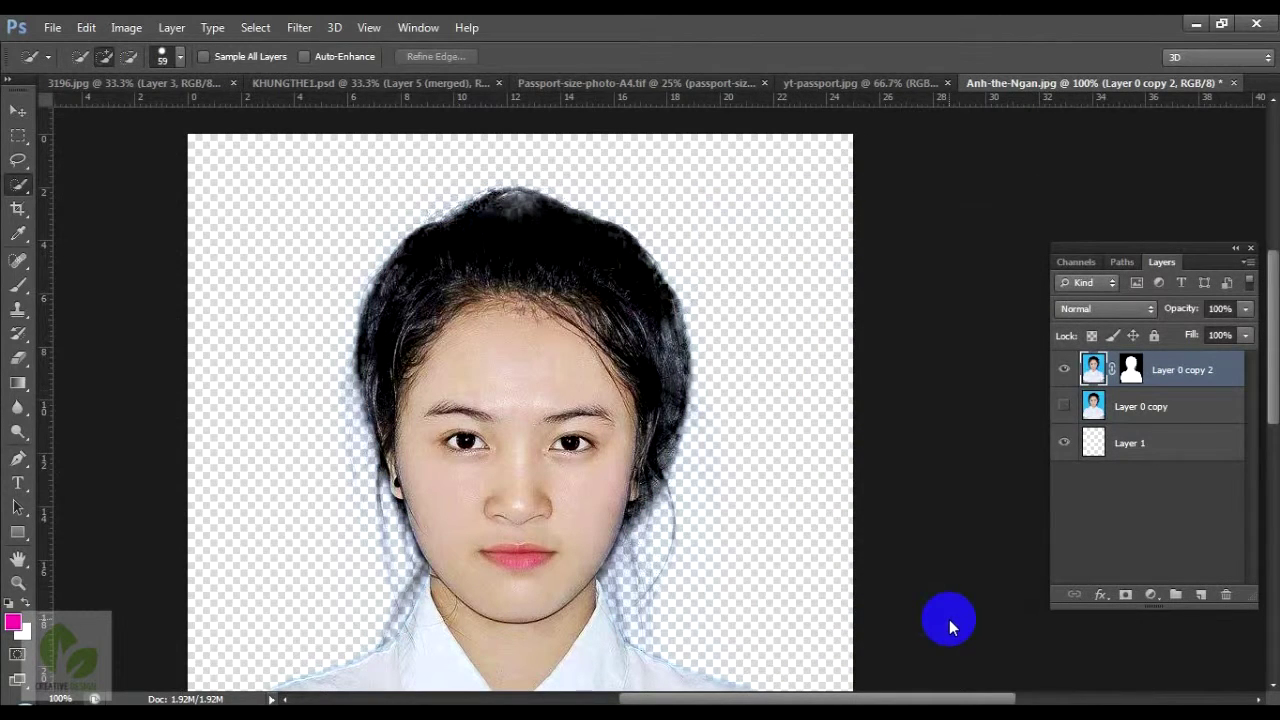
Fill Layer 1 with white behind the cutout and check the chin and neck edges.
{"action": "left_click", "coordinate": [1179, 449]}
{"action": "key", "text": "alt+BackSpace"}
{"action": "key", "text": "ctrl+BackSpace"}
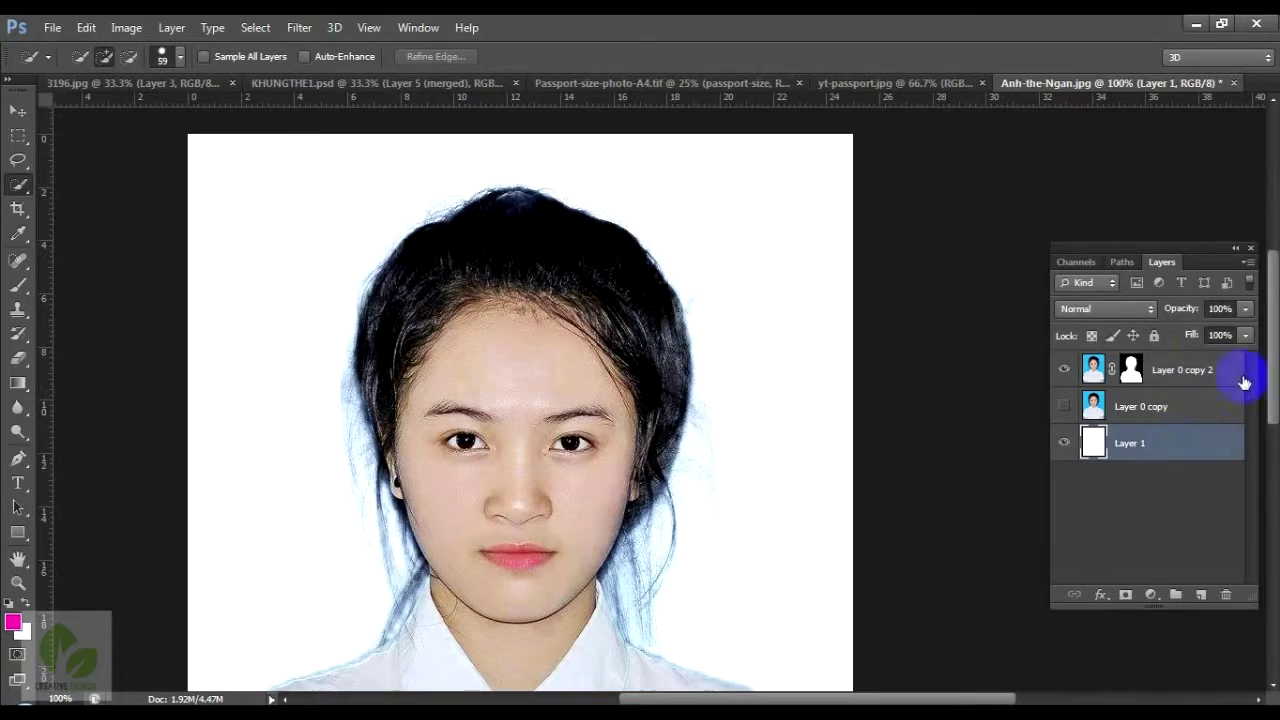
{"action": "key", "text": "ctrl+plus"}
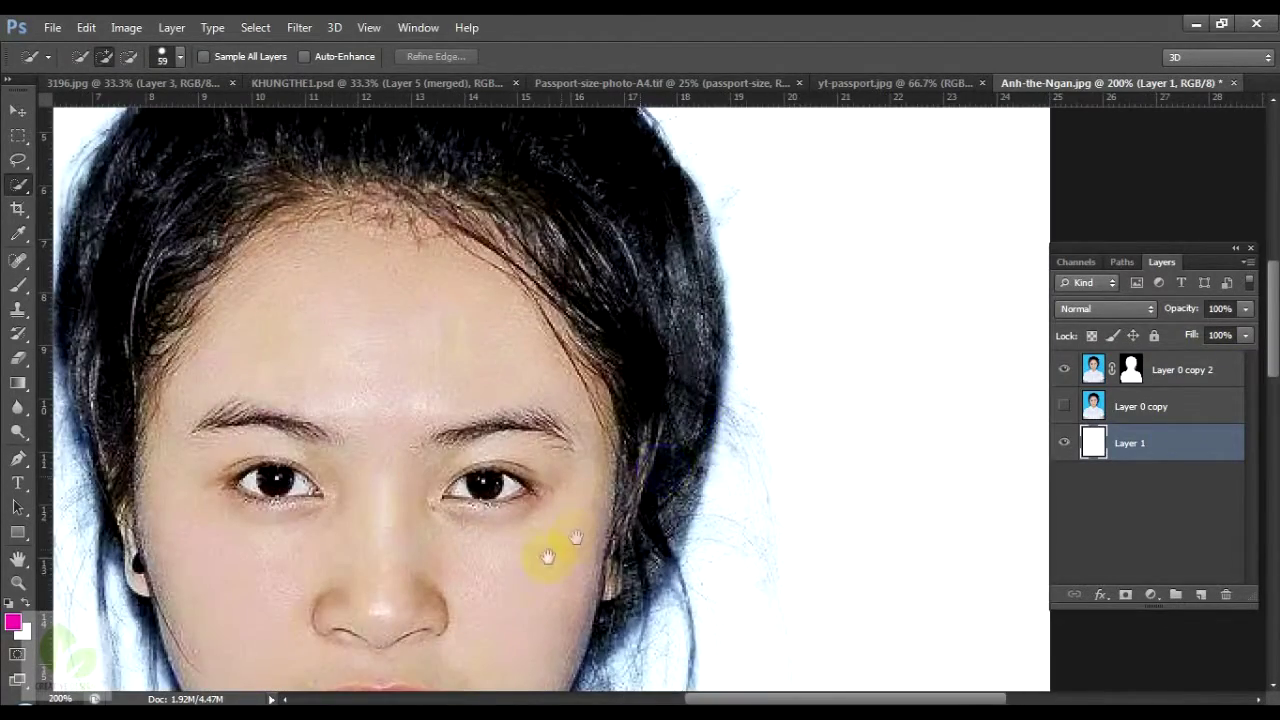
{"action": "left_click_drag", "start_coordinate": [557, 534], "coordinate": [692, 394]}
{"action": "key", "text": "ctrl+minus"}
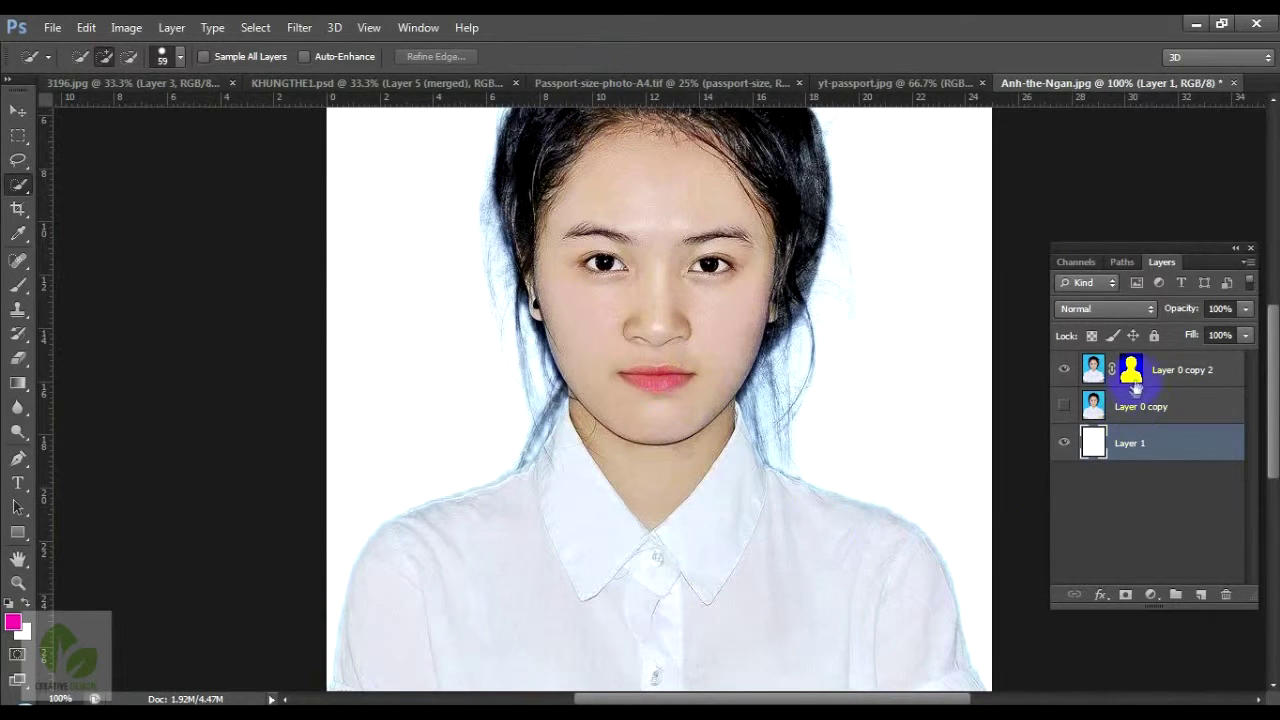
Select Layer 0 copy 2's mask, reset default colours, and zoom to 200%.
{"action": "left_click", "coordinate": [1131, 370]}
{"action": "key", "text": "d"}
{"action": "scroll", "coordinate": [705, 405], "scroll_direction": "up", "scroll_amount": 3}
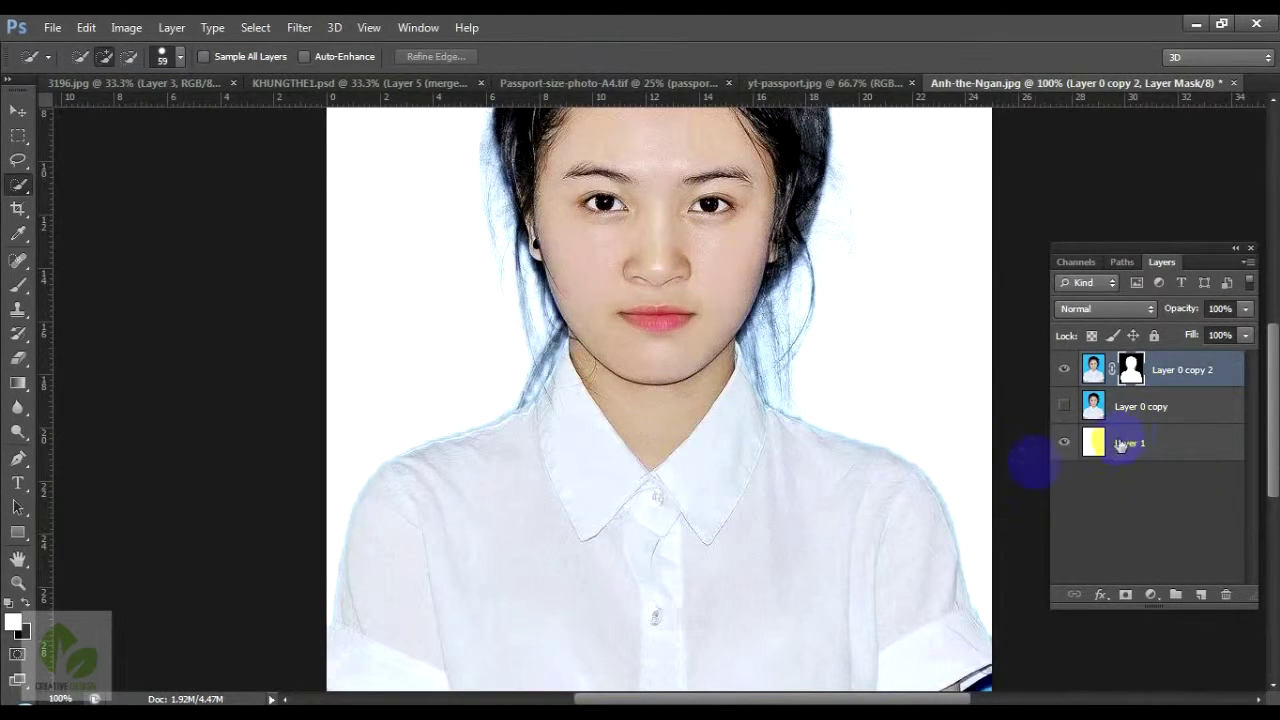
{"action": "left_click_drag", "start_coordinate": [928, 557], "coordinate": [866, 556]}
{"action": "key", "text": "ctrl+plus"}
{"action": "key", "text": "e"}
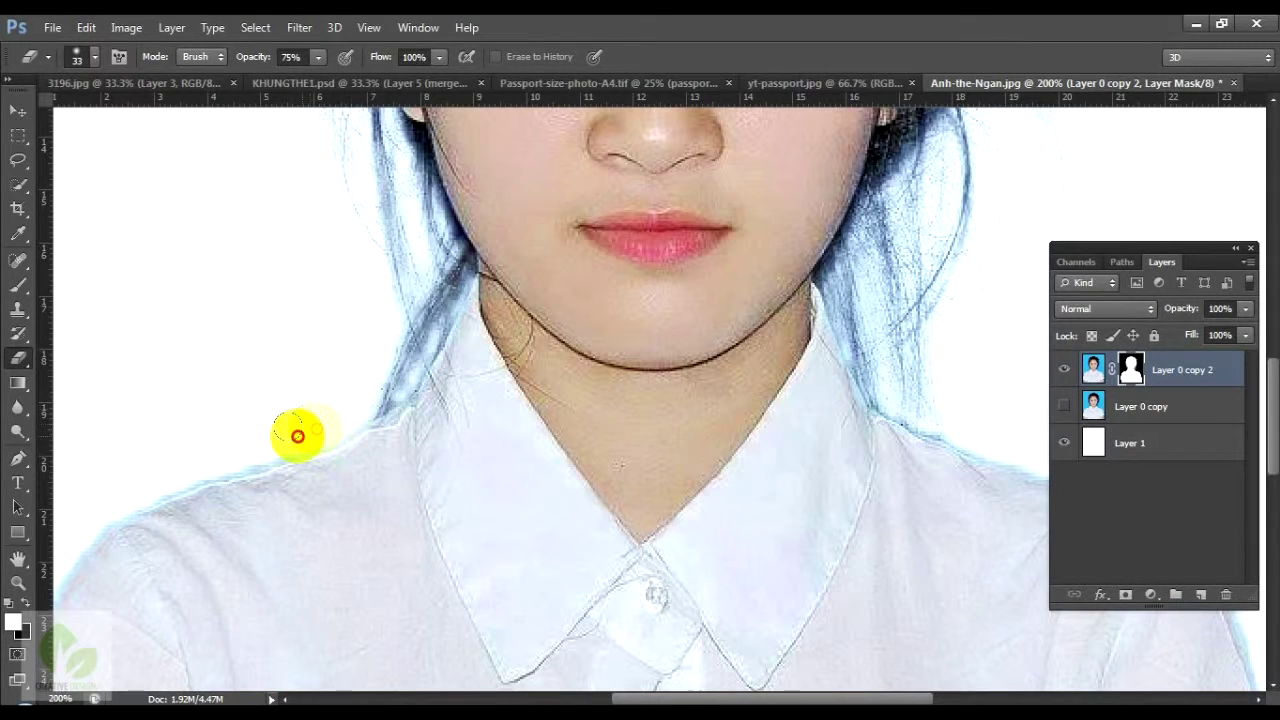
Erase the bluish fringe along the left shoulder of the white shirt.
{"action": "mouse_move", "coordinate": [334, 391]}
{"action": "left_mouse_down"}
{"action": "mouse_move", "coordinate": [449, 316]}
{"action": "mouse_move", "coordinate": [509, 314]}
{"action": "left_mouse_up"}
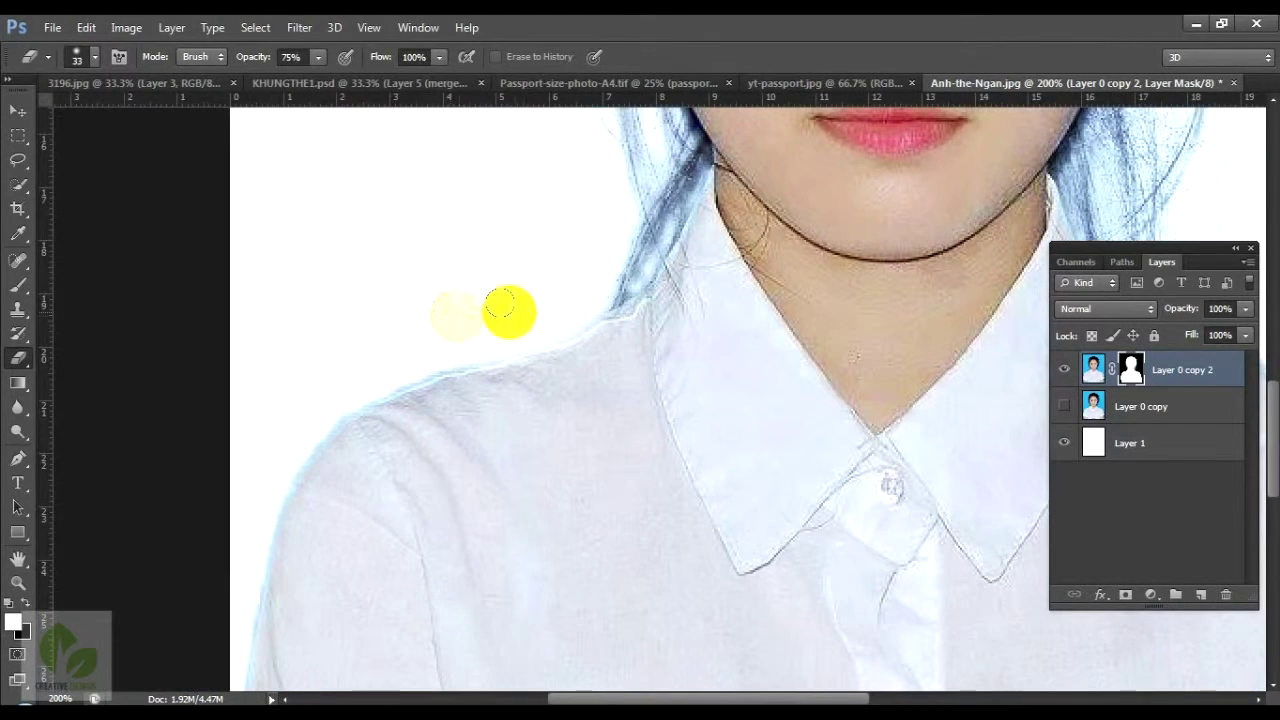
{"action": "left_click_drag", "start_coordinate": [370, 378], "coordinate": [317, 407]}
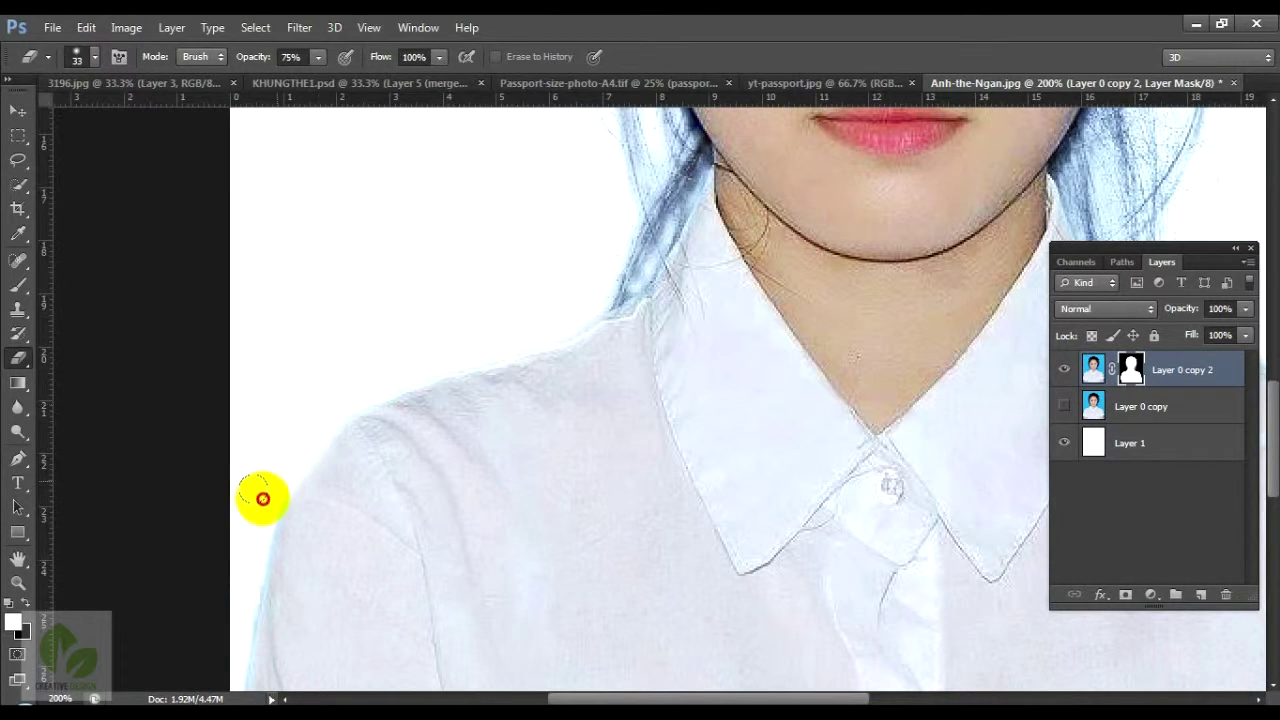
{"action": "mouse_move", "coordinate": [286, 435]}
{"action": "left_mouse_down"}
{"action": "mouse_move", "coordinate": [313, 348]}
{"action": "mouse_move", "coordinate": [235, 605]}
{"action": "left_mouse_up"}
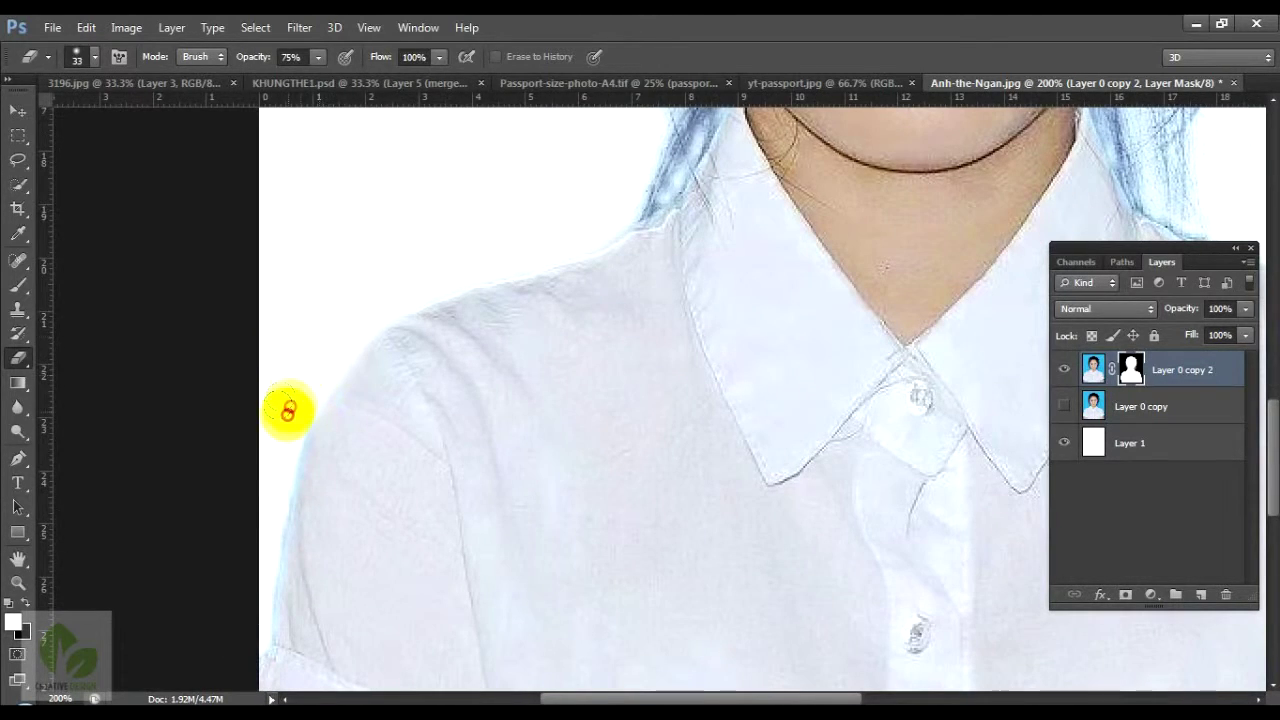
{"action": "mouse_move", "coordinate": [396, 479]}
{"action": "left_mouse_down"}
{"action": "mouse_move", "coordinate": [451, 360]}
{"action": "mouse_move", "coordinate": [400, 463]}
{"action": "mouse_move", "coordinate": [486, 323]}
{"action": "mouse_move", "coordinate": [578, 329]}
{"action": "left_mouse_up"}
{"action": "scroll", "coordinate": [578, 329], "scroll_direction": "up", "scroll_amount": 3}
{"action": "key", "text": "ctrl+r"}
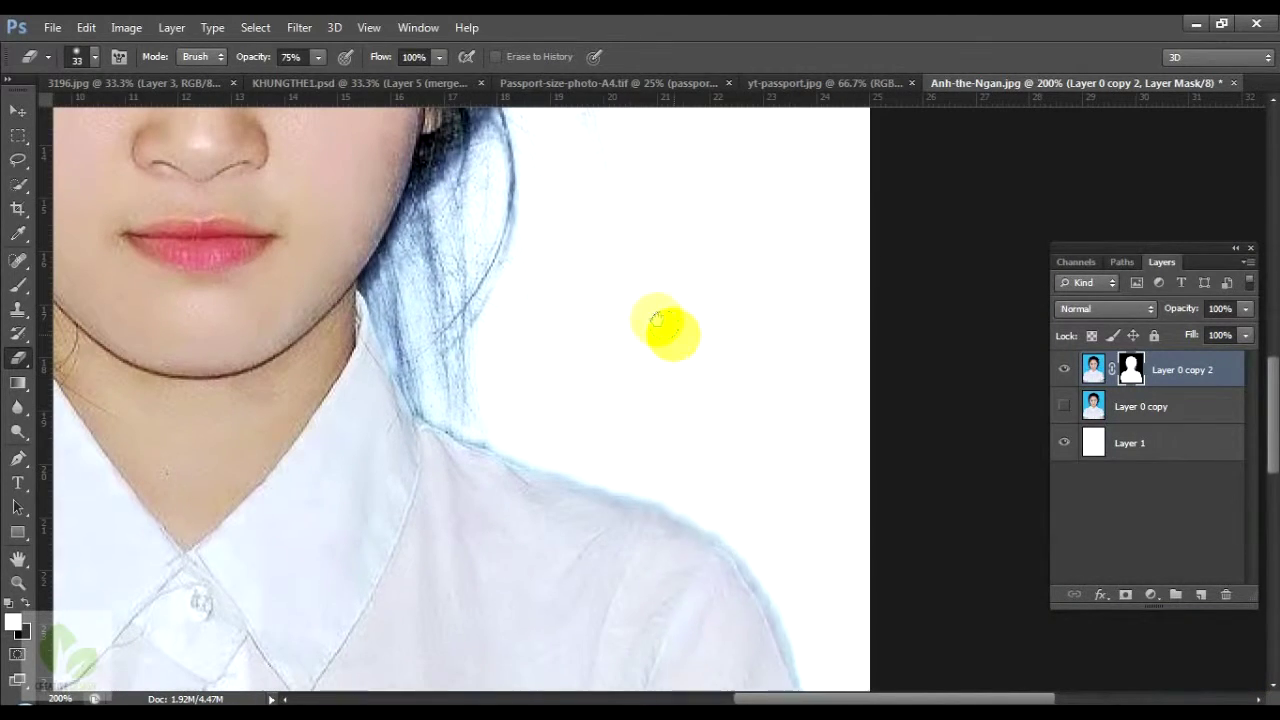
Erase the right shoulder's fringe with a size-22 eraser, then add a new top layer.
{"action": "right_click", "coordinate": [666, 323]}
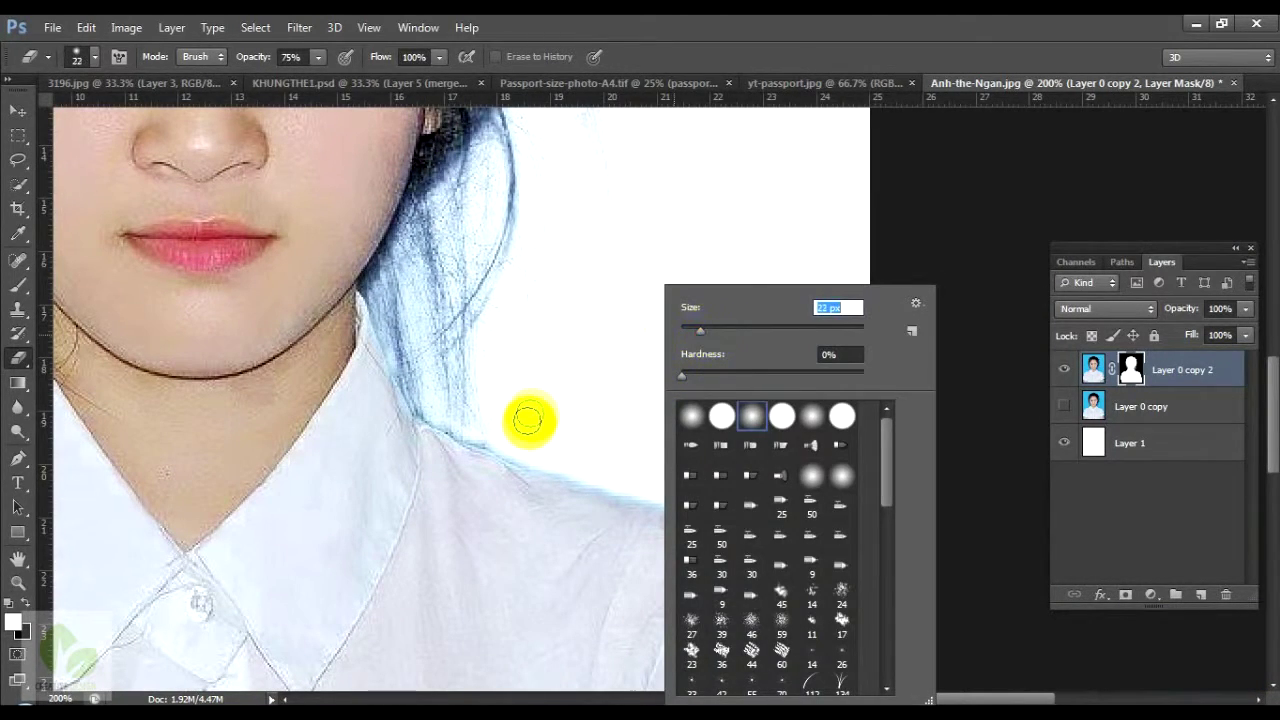
{"action": "left_click", "coordinate": [529, 423]}
{"action": "mouse_move", "coordinate": [500, 443]}
{"action": "left_mouse_down"}
{"action": "mouse_move", "coordinate": [748, 526]}
{"action": "mouse_move", "coordinate": [703, 343]}
{"action": "left_mouse_up"}
{"action": "mouse_move", "coordinate": [609, 332]}
{"action": "left_mouse_down"}
{"action": "mouse_move", "coordinate": [609, 362]}
{"action": "mouse_move", "coordinate": [699, 407]}
{"action": "left_mouse_up"}
{"action": "scroll", "coordinate": [733, 420], "scroll_direction": "down", "scroll_amount": 3}
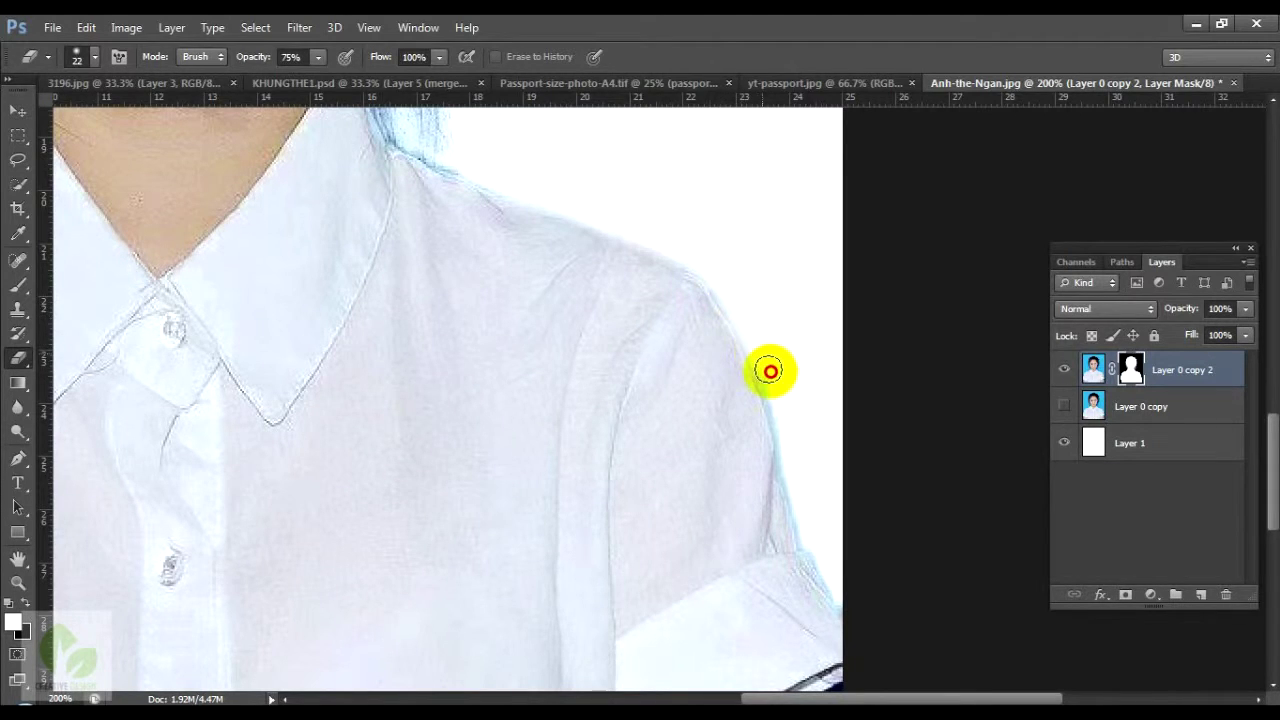
{"action": "mouse_move", "coordinate": [778, 400]}
{"action": "left_mouse_down"}
{"action": "mouse_move", "coordinate": [714, 264]}
{"action": "mouse_move", "coordinate": [793, 453]}
{"action": "left_mouse_up"}
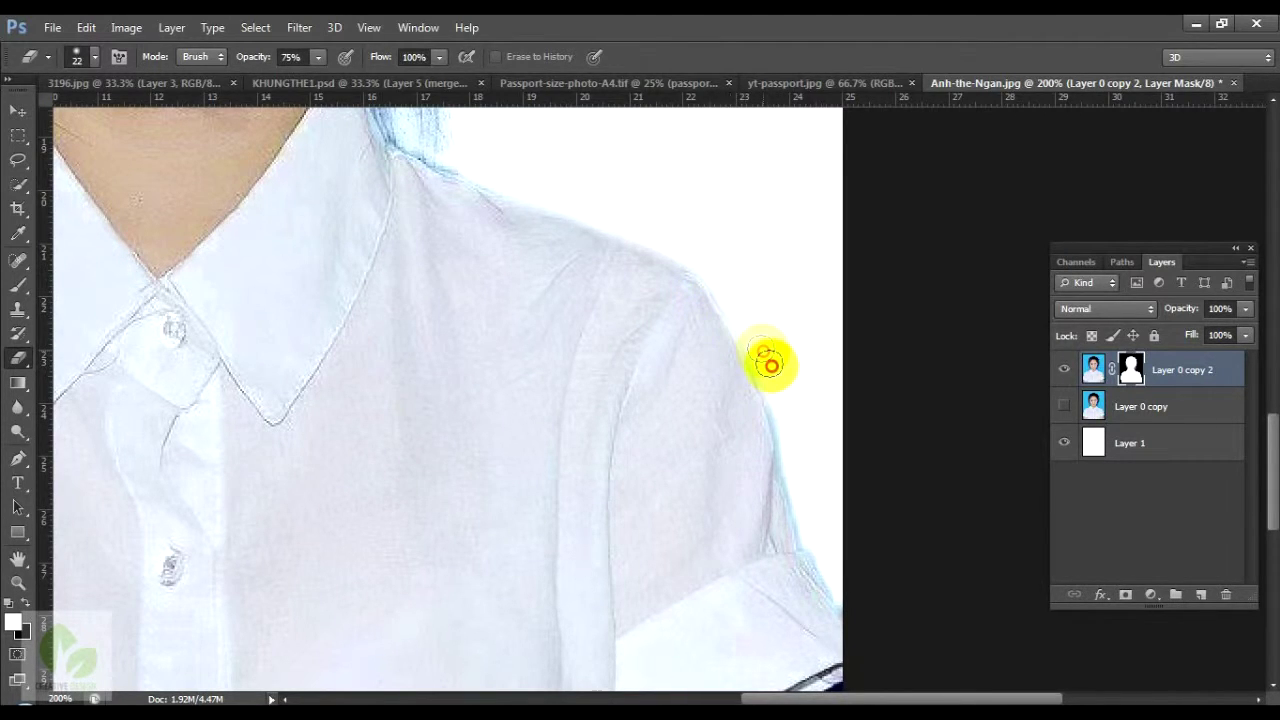
{"action": "left_click_drag", "start_coordinate": [793, 453], "coordinate": [818, 528]}
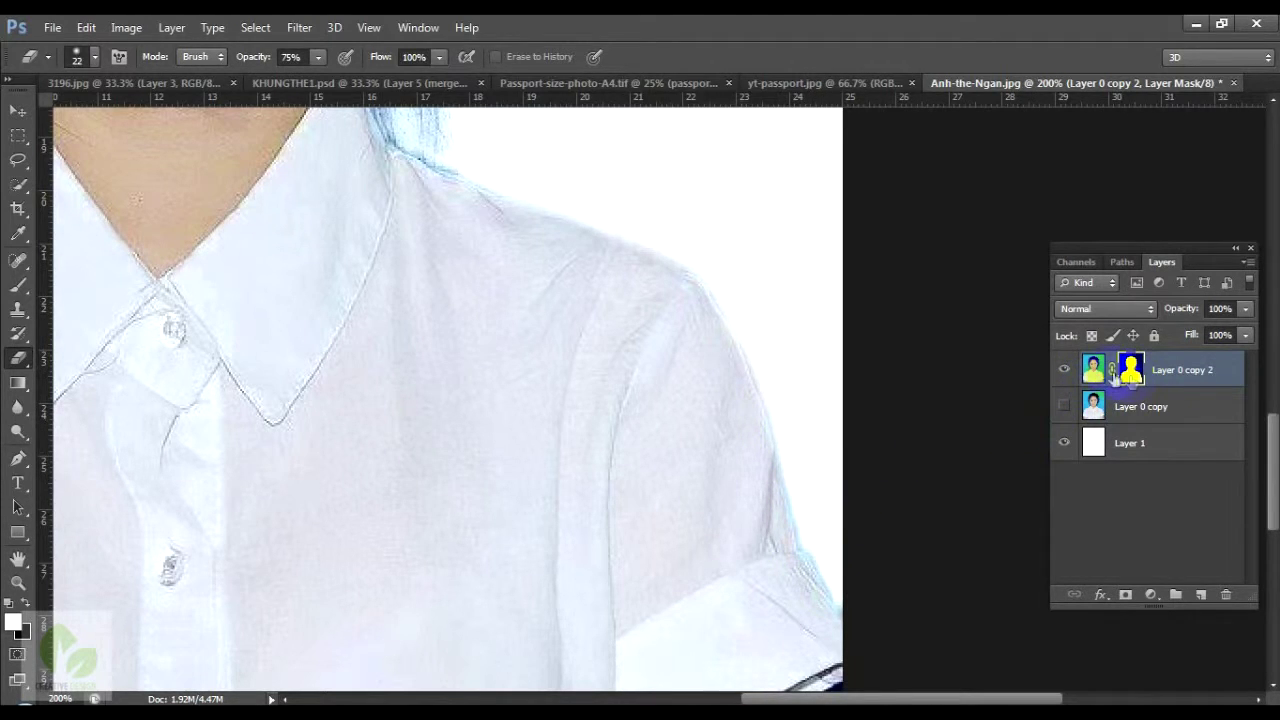
{"action": "left_click", "coordinate": [1192, 597]}
{"action": "type", "text": "color"}
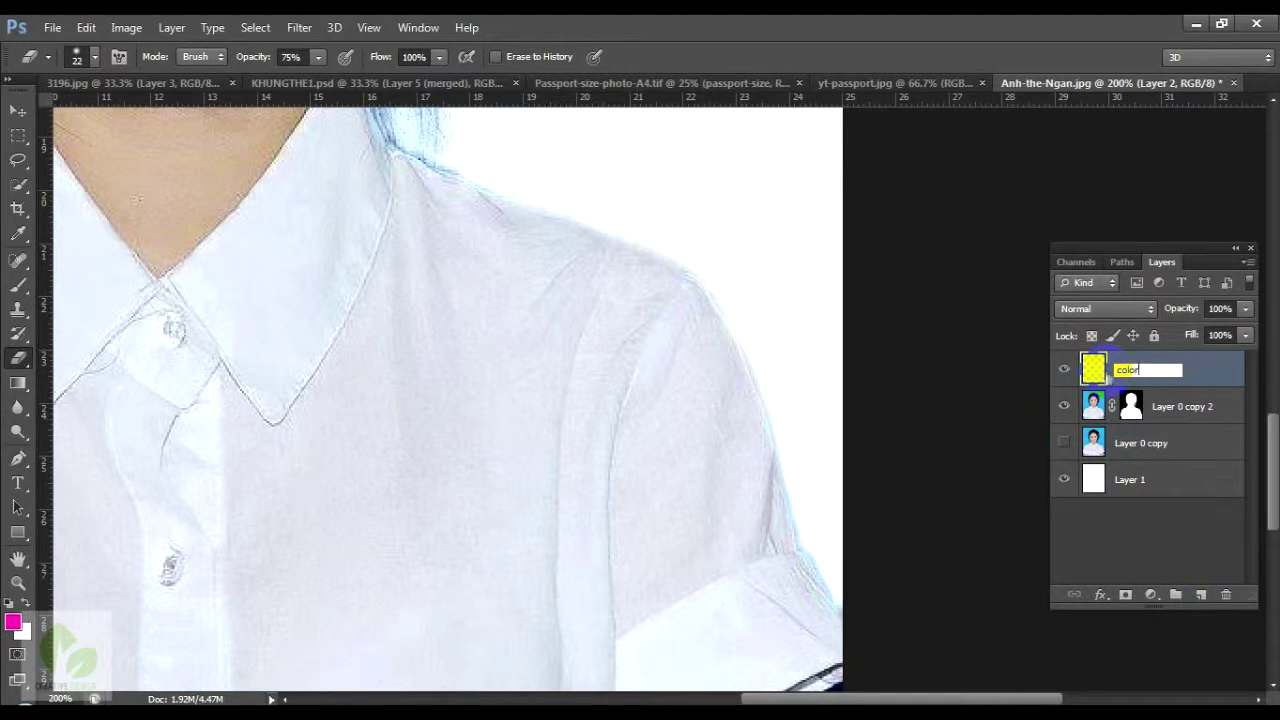
Name the new layer 'color' and set both the brush and layer blend modes to Color.
{"action": "key", "text": "Return"}
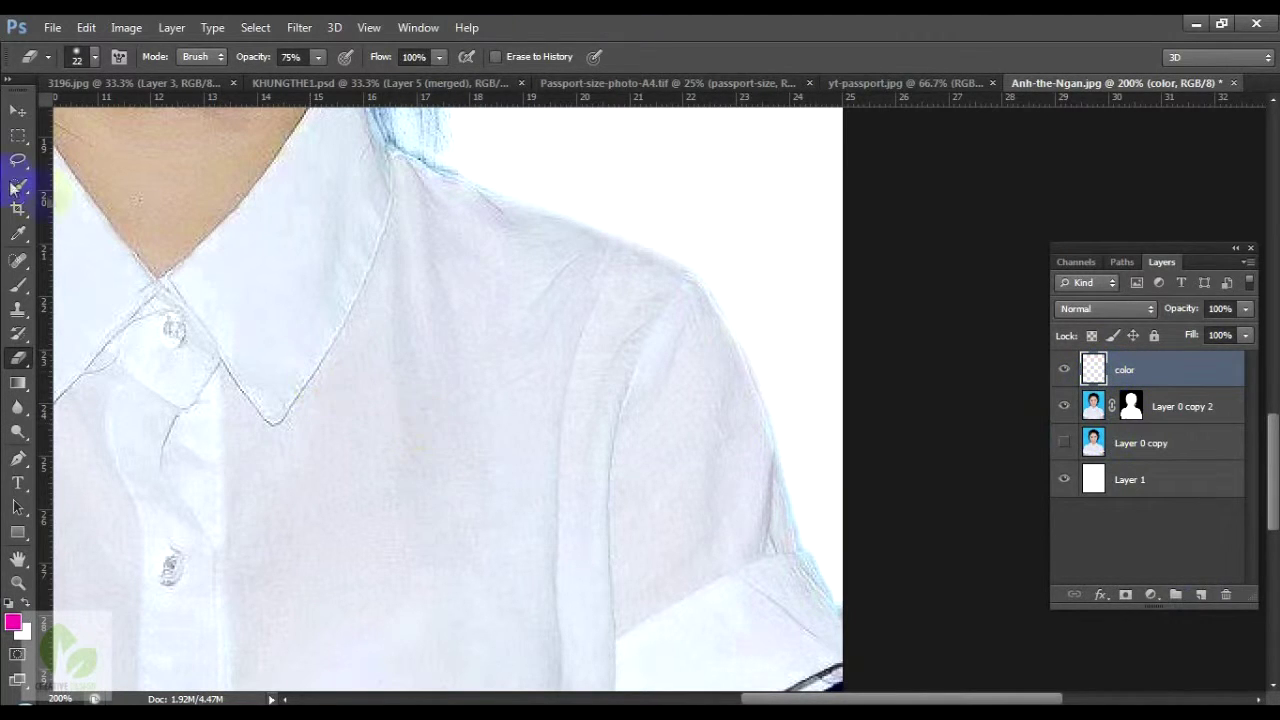
{"action": "key", "text": "b"}
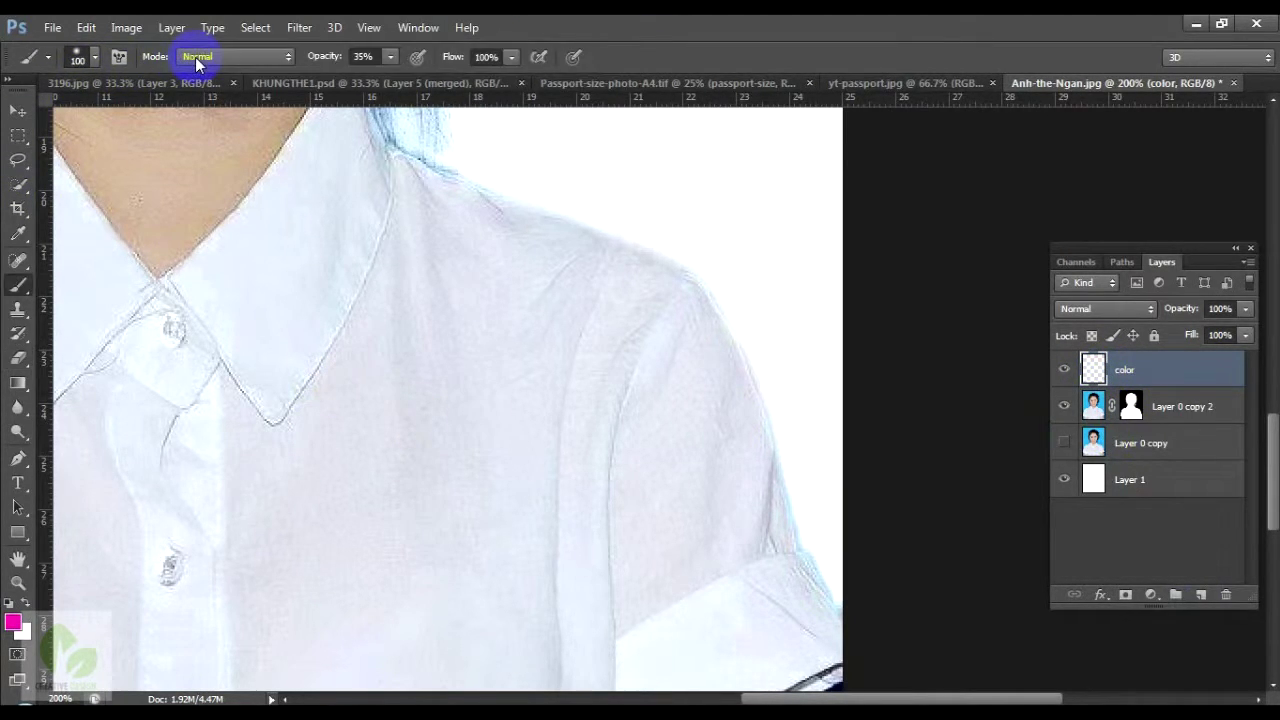
{"action": "left_click", "coordinate": [200, 56]}
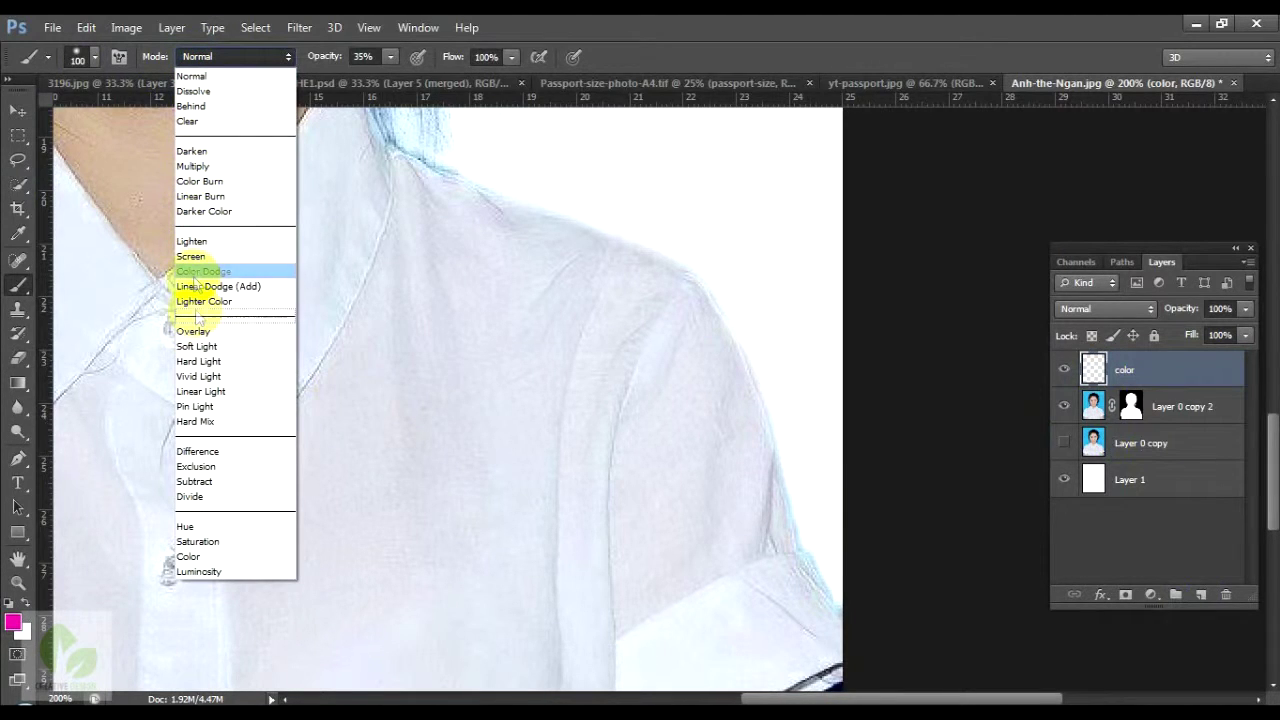
{"action": "left_click", "coordinate": [190, 556]}
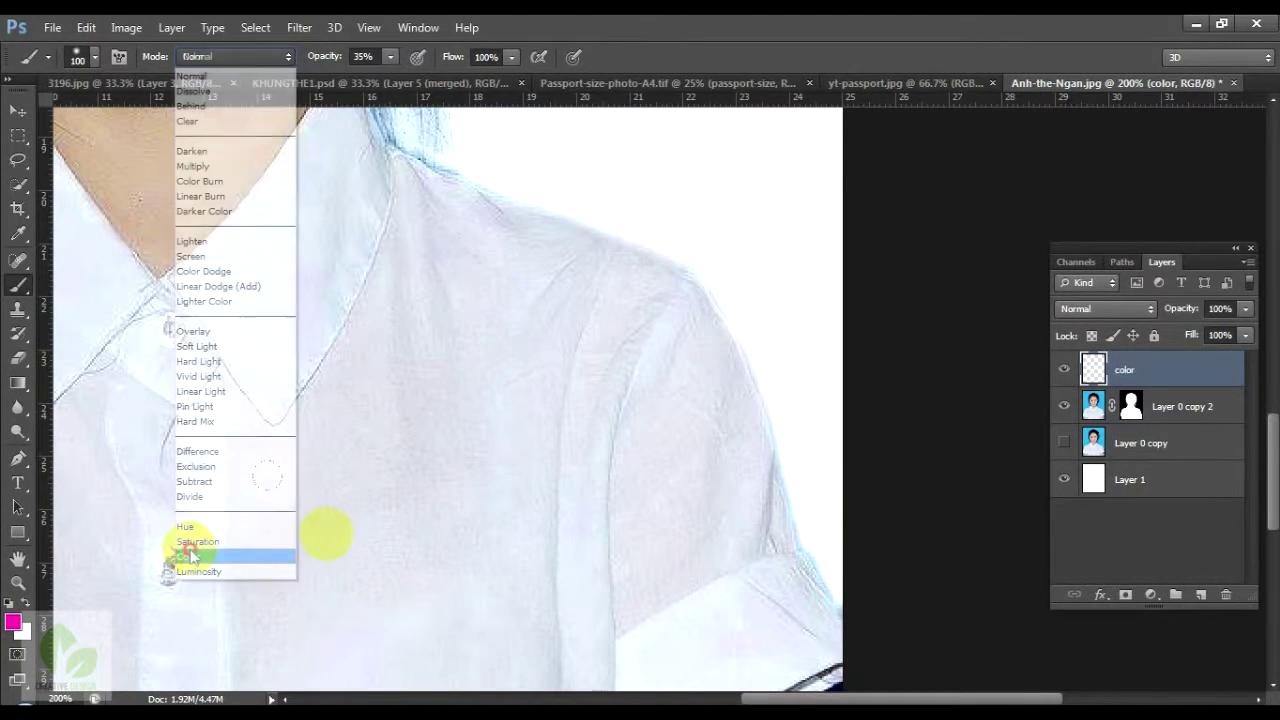
{"action": "left_click", "coordinate": [1110, 308]}
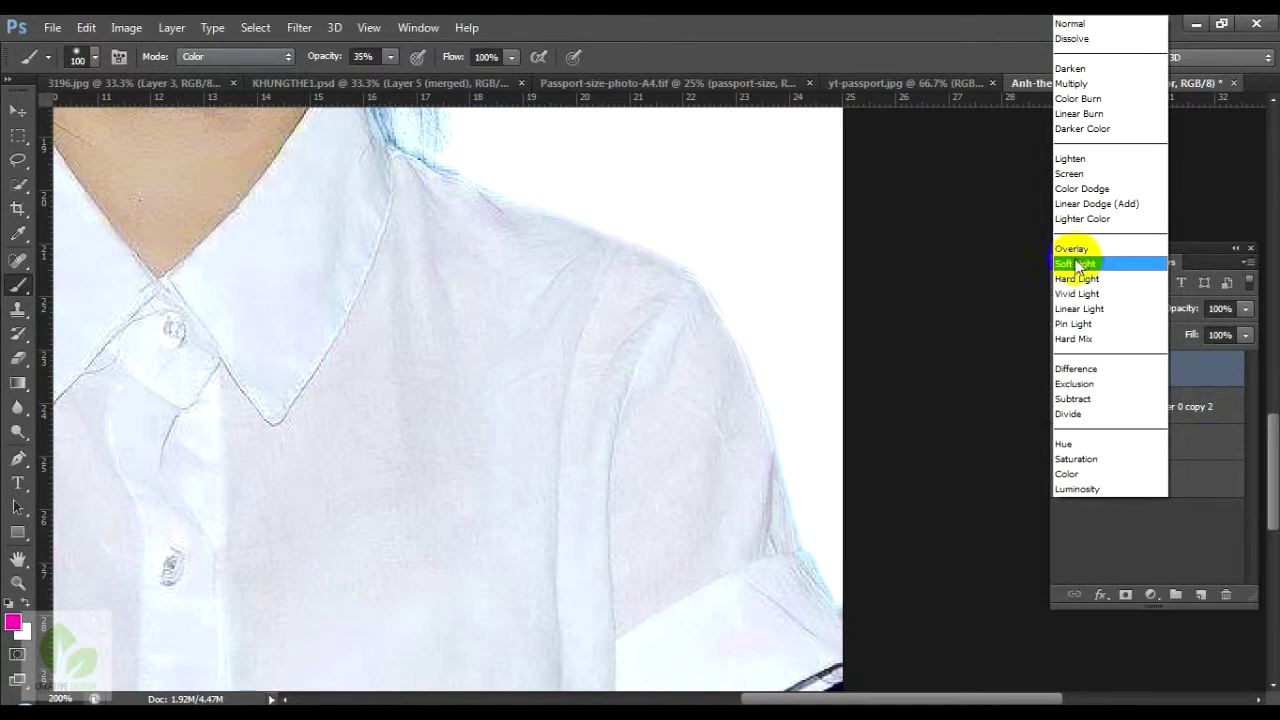
{"action": "left_click", "coordinate": [1082, 473]}
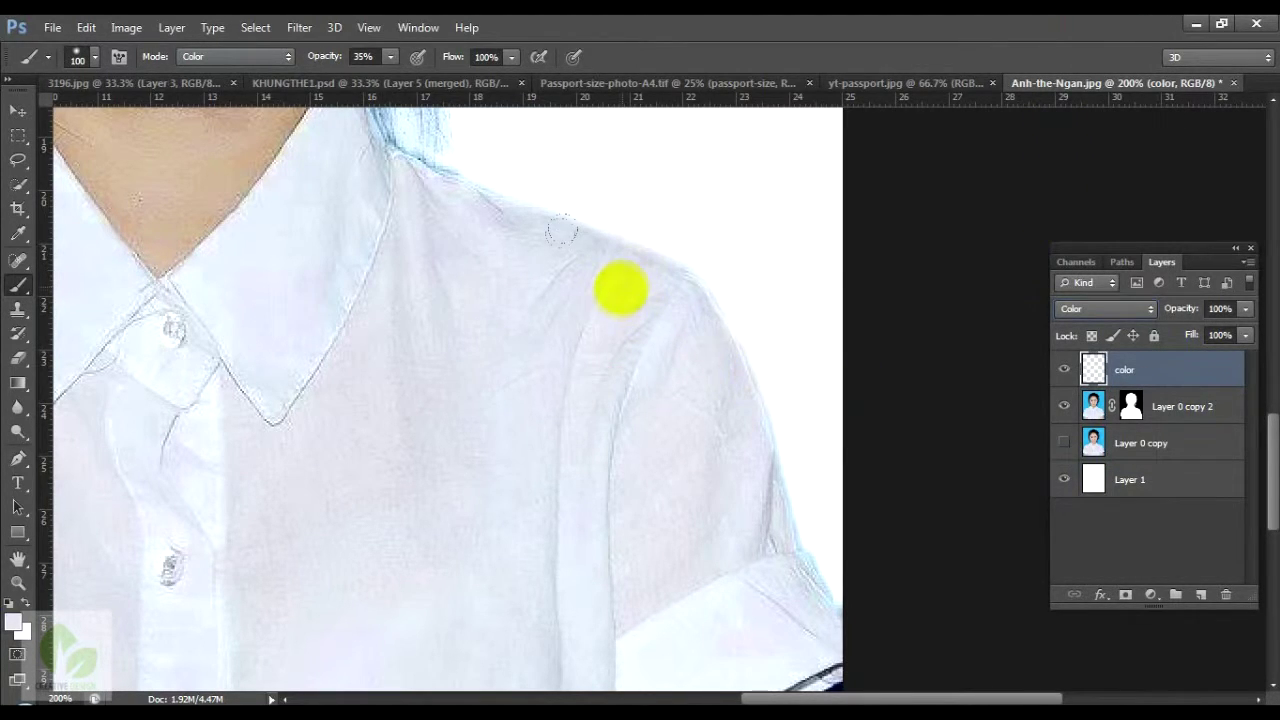
Paint sampled neutral colour over the bluish fringe on both shoulders.
{"action": "mouse_move", "coordinate": [562, 232]}
{"action": "left_mouse_down"}
{"action": "mouse_move", "coordinate": [703, 354]}
{"action": "mouse_move", "coordinate": [786, 546]}
{"action": "mouse_move", "coordinate": [786, 486]}
{"action": "mouse_move", "coordinate": [840, 570]}
{"action": "left_mouse_up"}
{"action": "left_click_drag", "start_coordinate": [650, 311], "coordinate": [877, 428]}
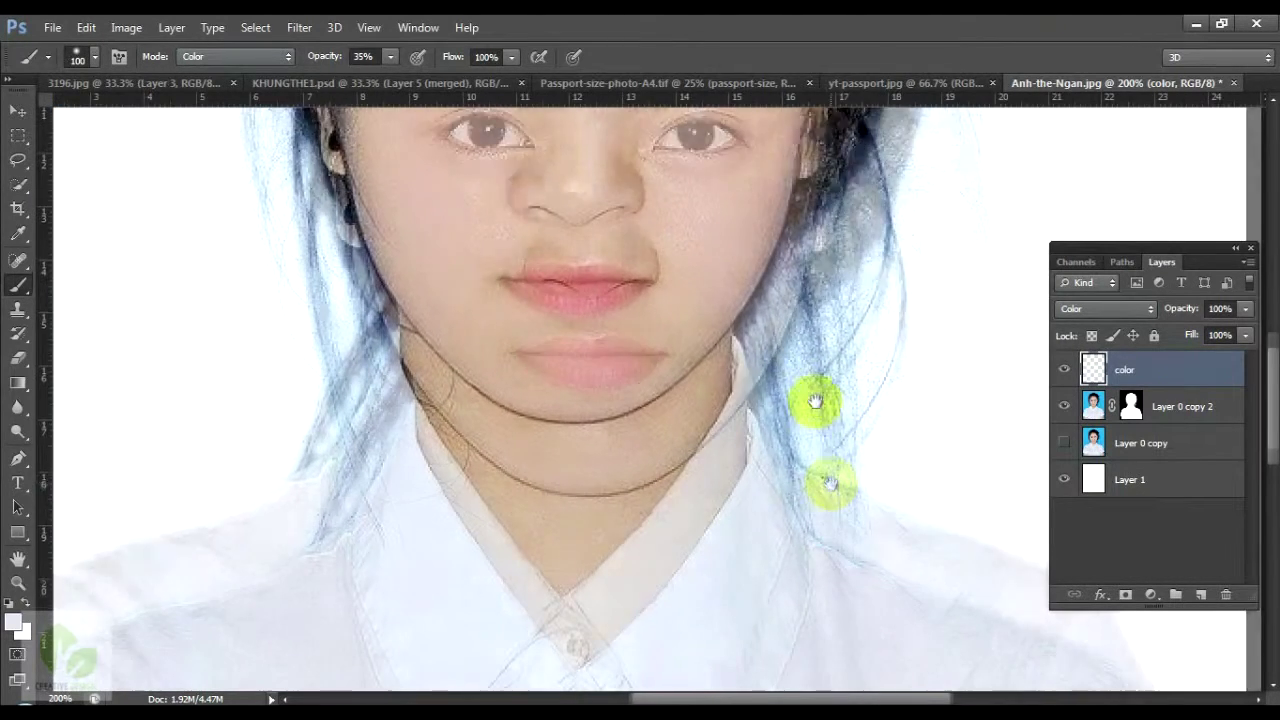
{"action": "mouse_move", "coordinate": [735, 486]}
{"action": "left_mouse_down"}
{"action": "mouse_move", "coordinate": [747, 474]}
{"action": "mouse_move", "coordinate": [732, 417]}
{"action": "mouse_move", "coordinate": [917, 501]}
{"action": "left_mouse_up"}
{"action": "mouse_move", "coordinate": [977, 558]}
{"action": "left_mouse_down"}
{"action": "mouse_move", "coordinate": [814, 466]}
{"action": "mouse_move", "coordinate": [800, 422]}
{"action": "left_mouse_up"}
{"action": "left_click_drag", "start_coordinate": [805, 368], "coordinate": [814, 434]}
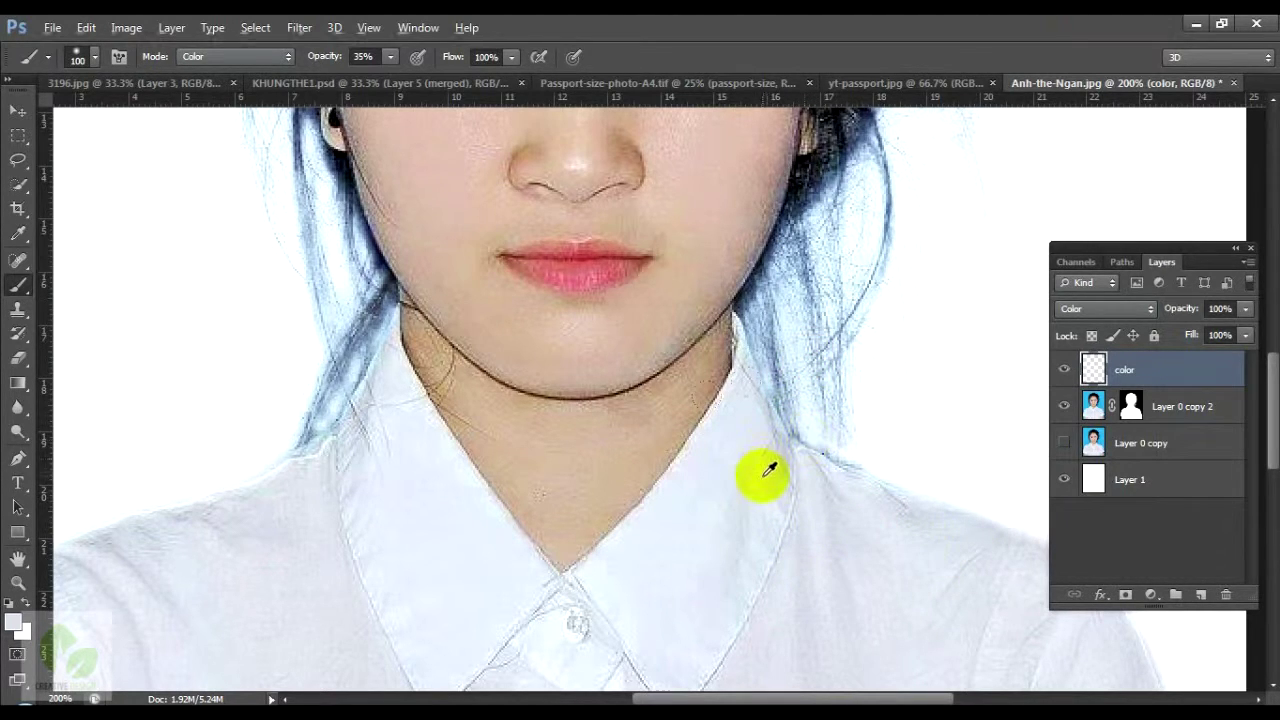
{"action": "mouse_move", "coordinate": [308, 445]}
{"action": "left_mouse_down"}
{"action": "mouse_move", "coordinate": [320, 368]}
{"action": "mouse_move", "coordinate": [300, 400]}
{"action": "mouse_move", "coordinate": [457, 280]}
{"action": "left_mouse_up"}
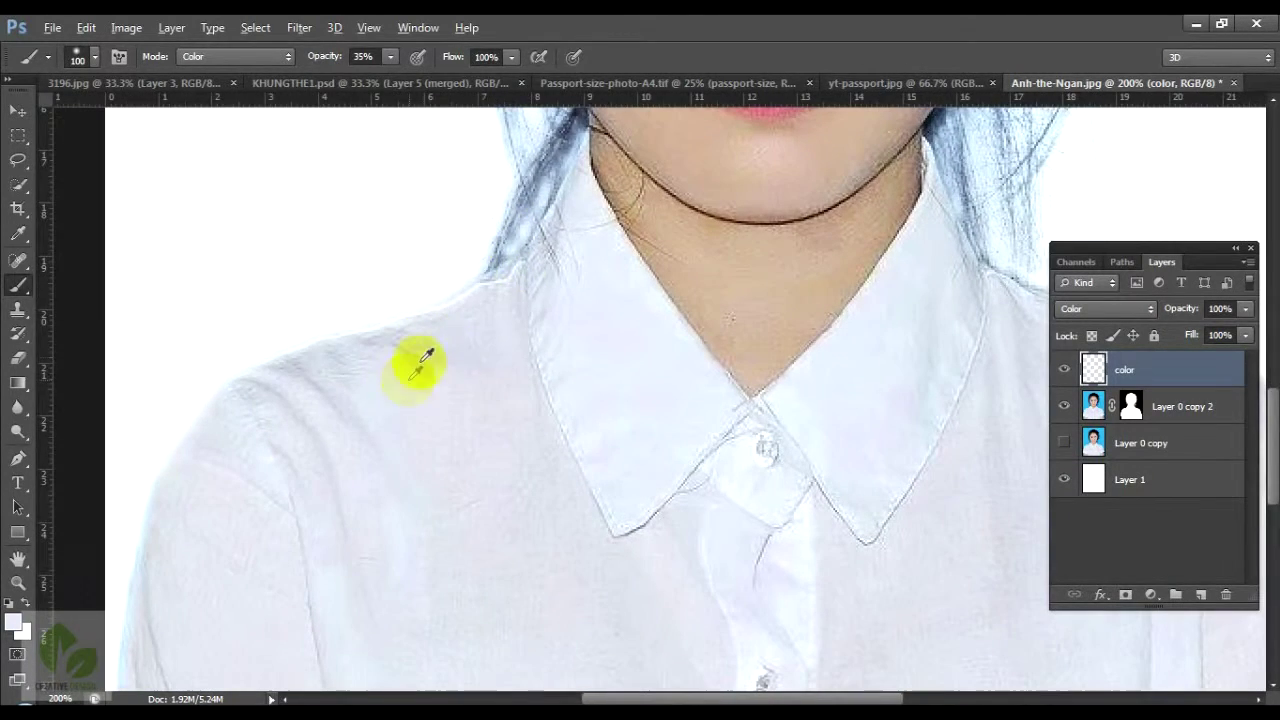
{"action": "mouse_move", "coordinate": [436, 340]}
{"action": "left_mouse_down"}
{"action": "mouse_move", "coordinate": [317, 354]}
{"action": "mouse_move", "coordinate": [214, 429]}
{"action": "mouse_move", "coordinate": [174, 557]}
{"action": "mouse_move", "coordinate": [167, 639]}
{"action": "mouse_move", "coordinate": [357, 343]}
{"action": "left_mouse_up"}
{"action": "left_click", "coordinate": [302, 544]}
{"action": "left_click_drag", "start_coordinate": [380, 291], "coordinate": [531, 393]}
{"action": "key", "text": "ctrl+minus"}
{"action": "mouse_move", "coordinate": [657, 366]}
{"action": "left_mouse_down"}
{"action": "mouse_move", "coordinate": [543, 423]}
{"action": "mouse_move", "coordinate": [557, 310]}
{"action": "left_mouse_up"}
Paint sampled dark hair colour over the bluish hair edges, right side across the top to left.
{"action": "left_click", "coordinate": [820, 240]}
{"action": "left_click", "coordinate": [841, 222]}
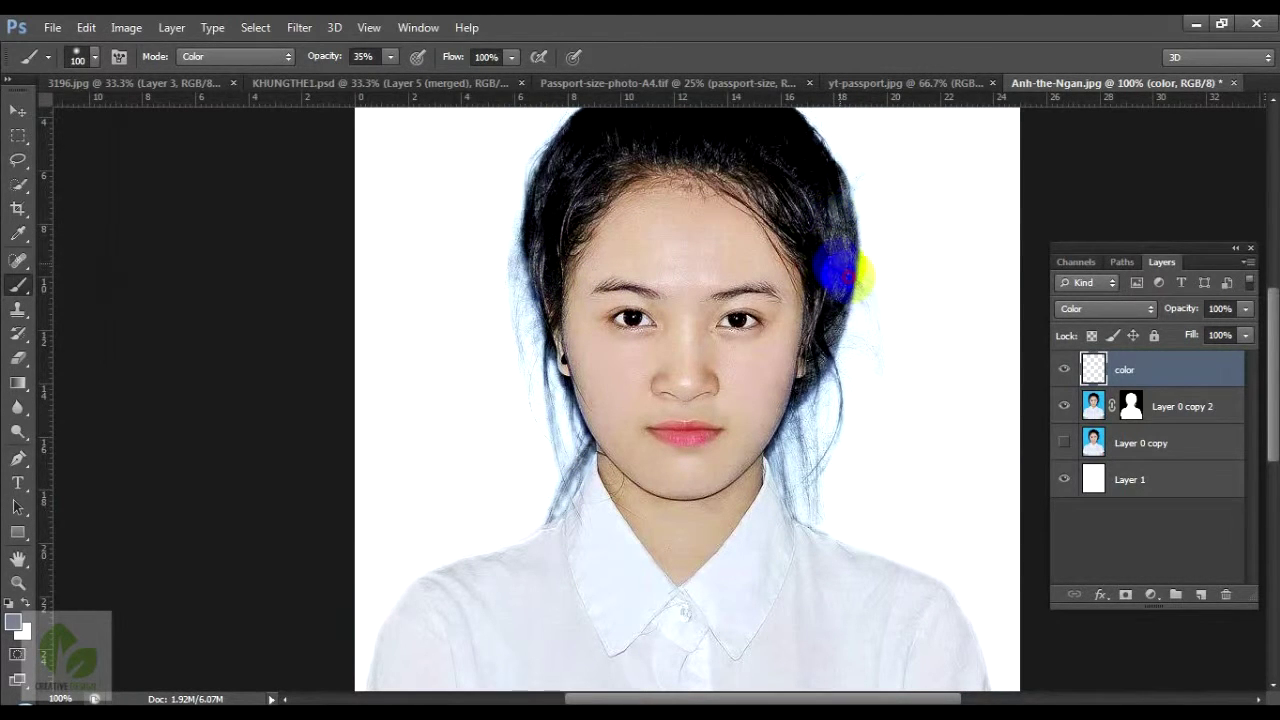
{"action": "left_click", "coordinate": [885, 360]}
{"action": "left_click", "coordinate": [848, 280], "text": "alt"}
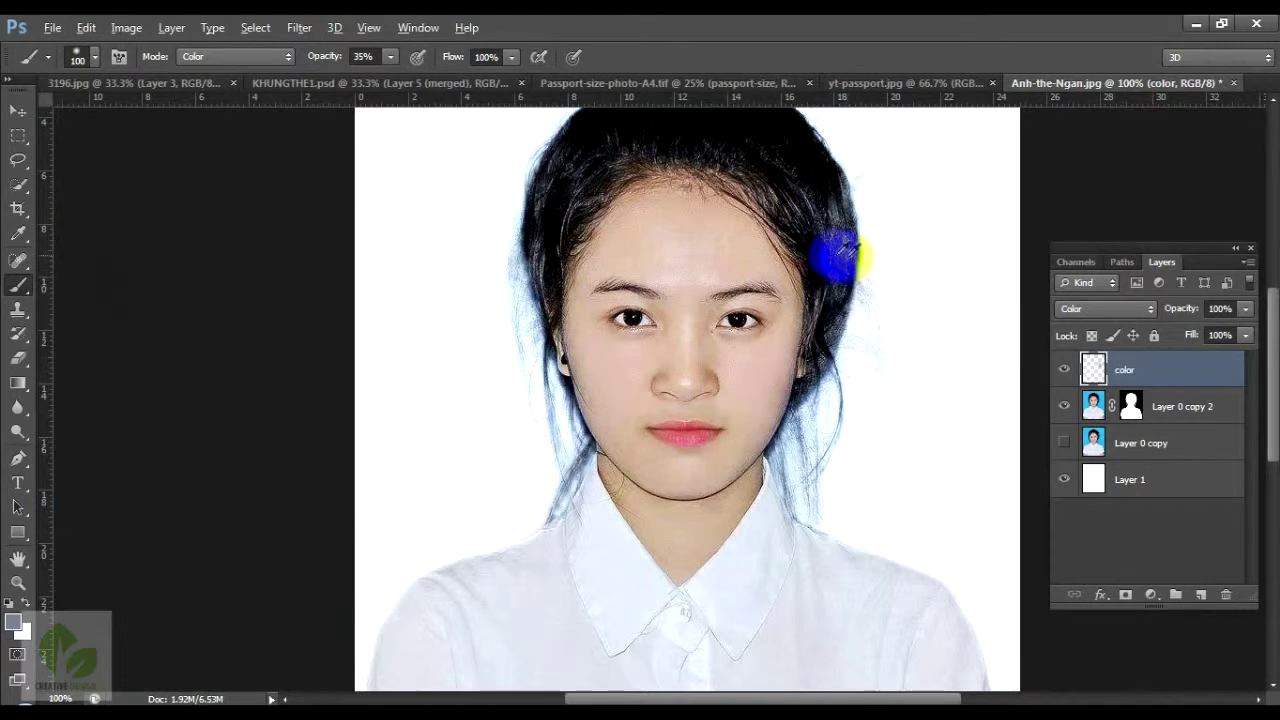
{"action": "left_click", "coordinate": [833, 423]}
{"action": "left_click_drag", "start_coordinate": [833, 423], "coordinate": [825, 475]}
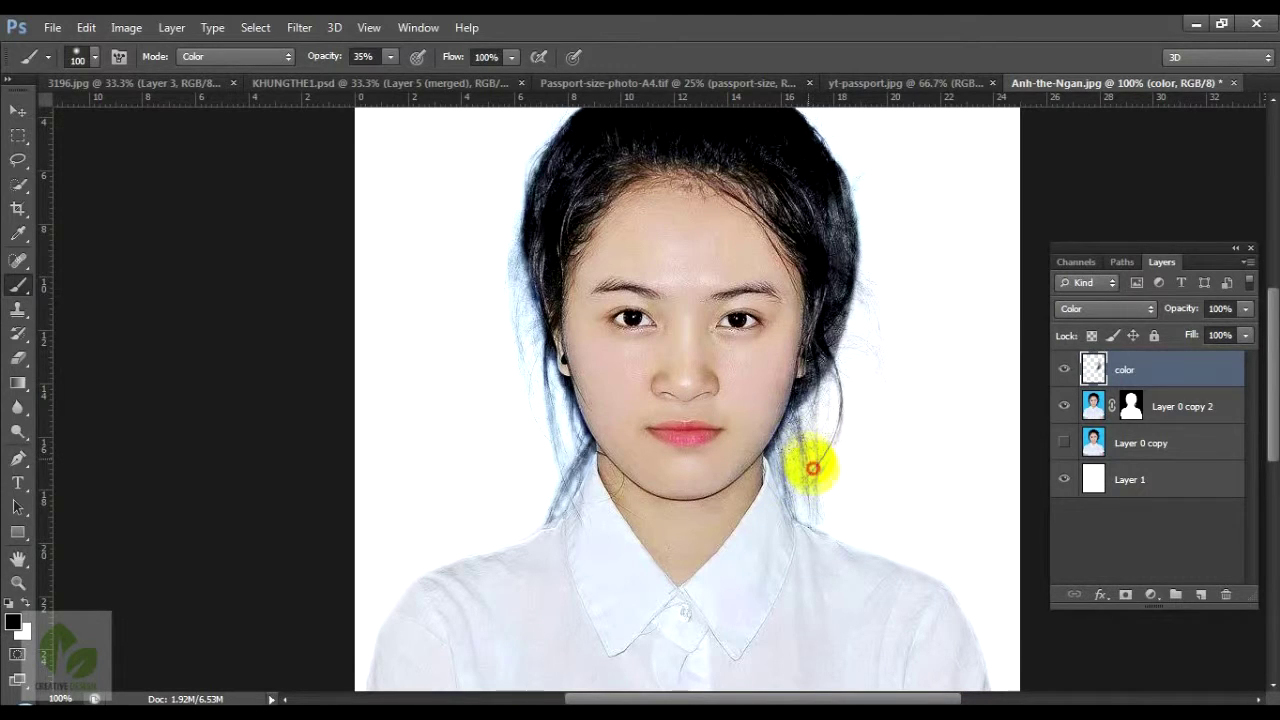
{"action": "left_click_drag", "start_coordinate": [883, 354], "coordinate": [889, 417]}
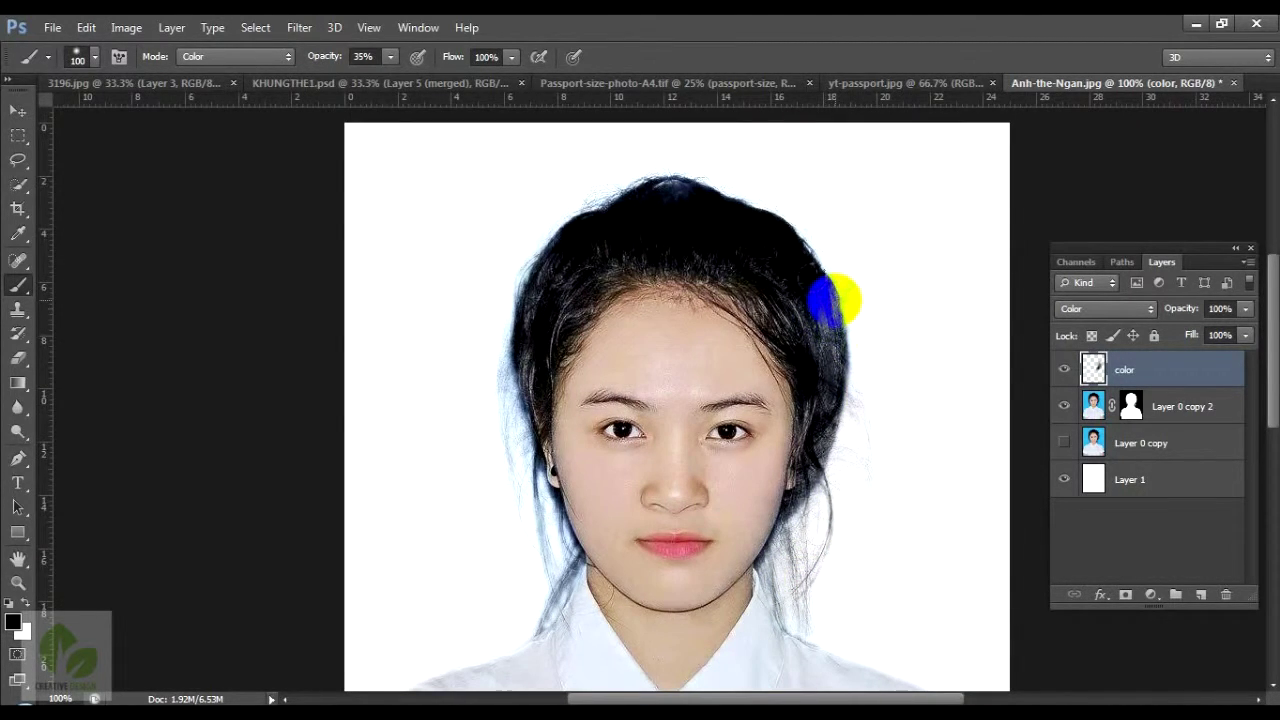
{"action": "left_click_drag", "start_coordinate": [830, 300], "coordinate": [835, 262]}
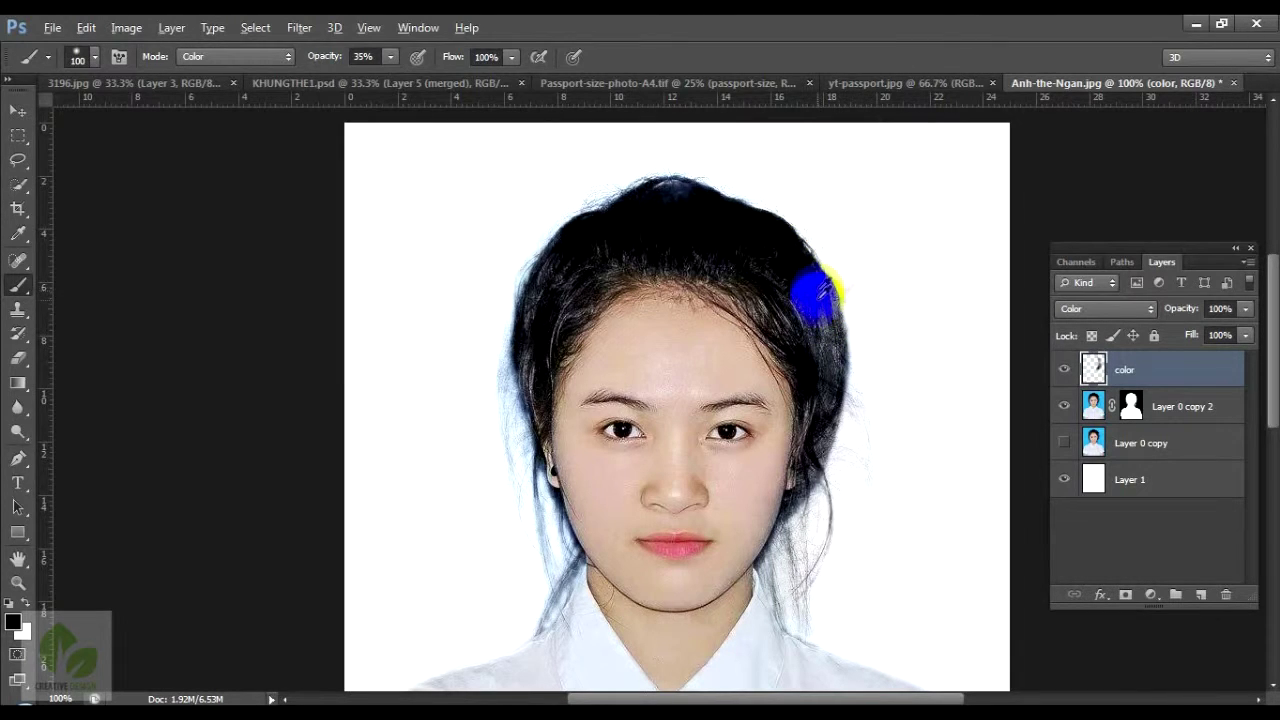
{"action": "left_click_drag", "start_coordinate": [822, 292], "coordinate": [786, 214]}
{"action": "left_click_drag", "start_coordinate": [700, 200], "coordinate": [685, 203]}
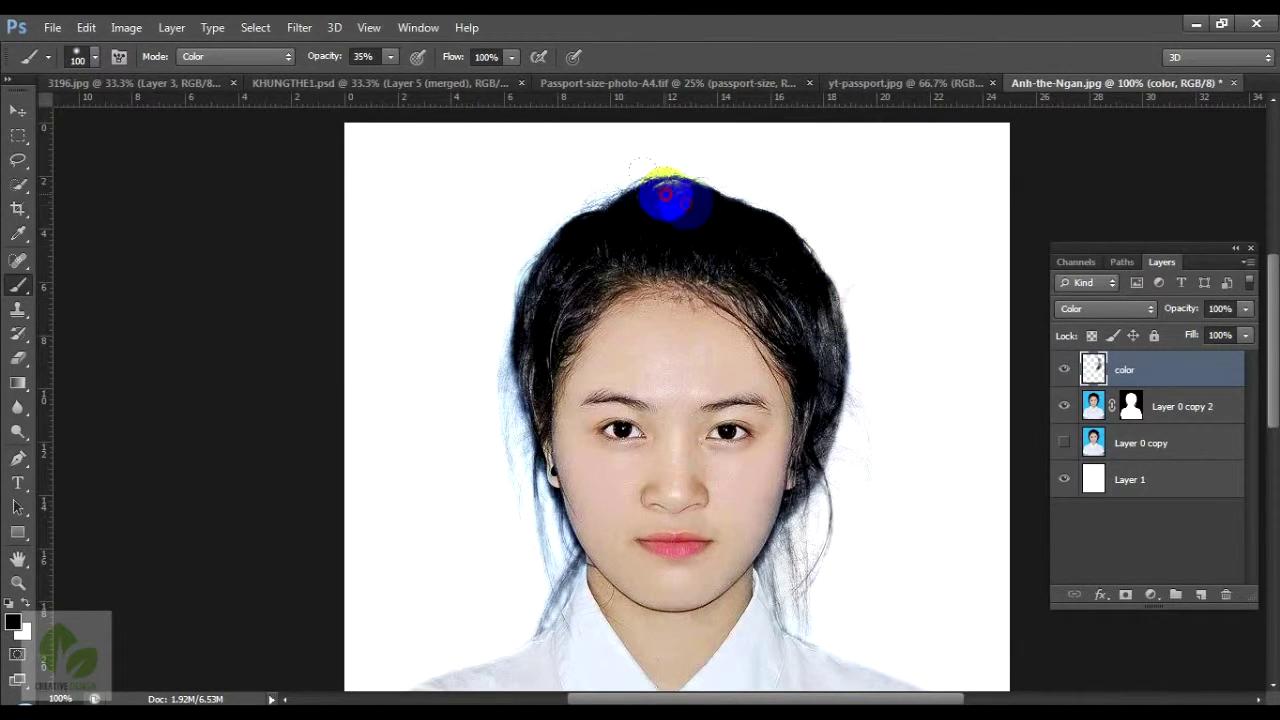
{"action": "left_click", "coordinate": [645, 205]}
{"action": "mouse_move", "coordinate": [590, 165]}
{"action": "left_mouse_down"}
{"action": "mouse_move", "coordinate": [585, 214]}
{"action": "mouse_move", "coordinate": [541, 266]}
{"action": "left_mouse_up"}
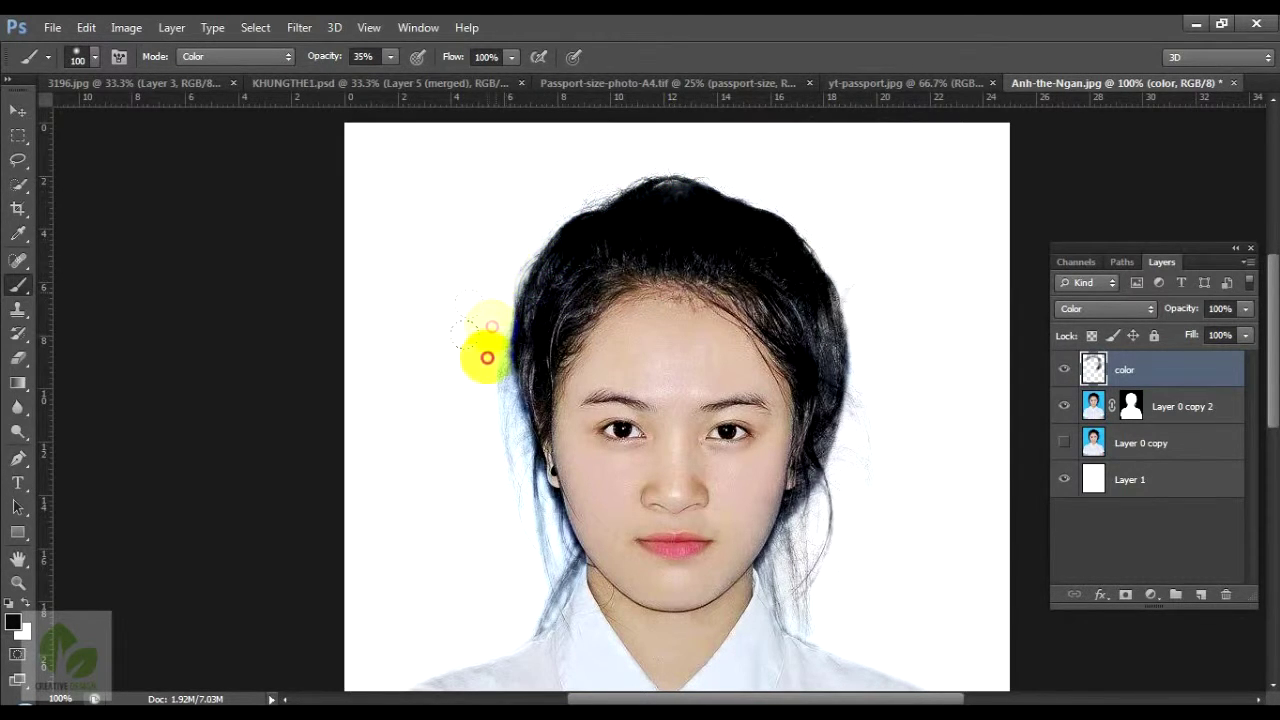
{"action": "left_click", "coordinate": [521, 342]}
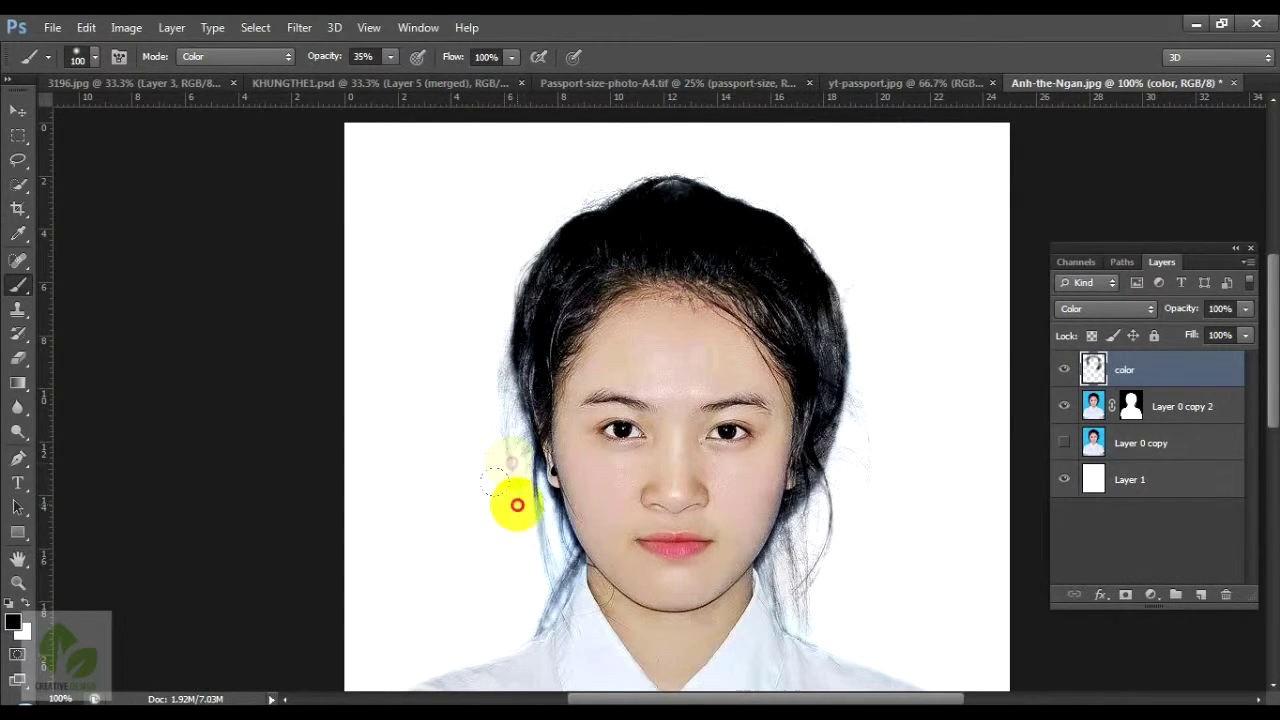
Zoom to 200% and paint out the blue fringe by the left ear and strands below it.
{"action": "key", "text": "ctrl+plus"}
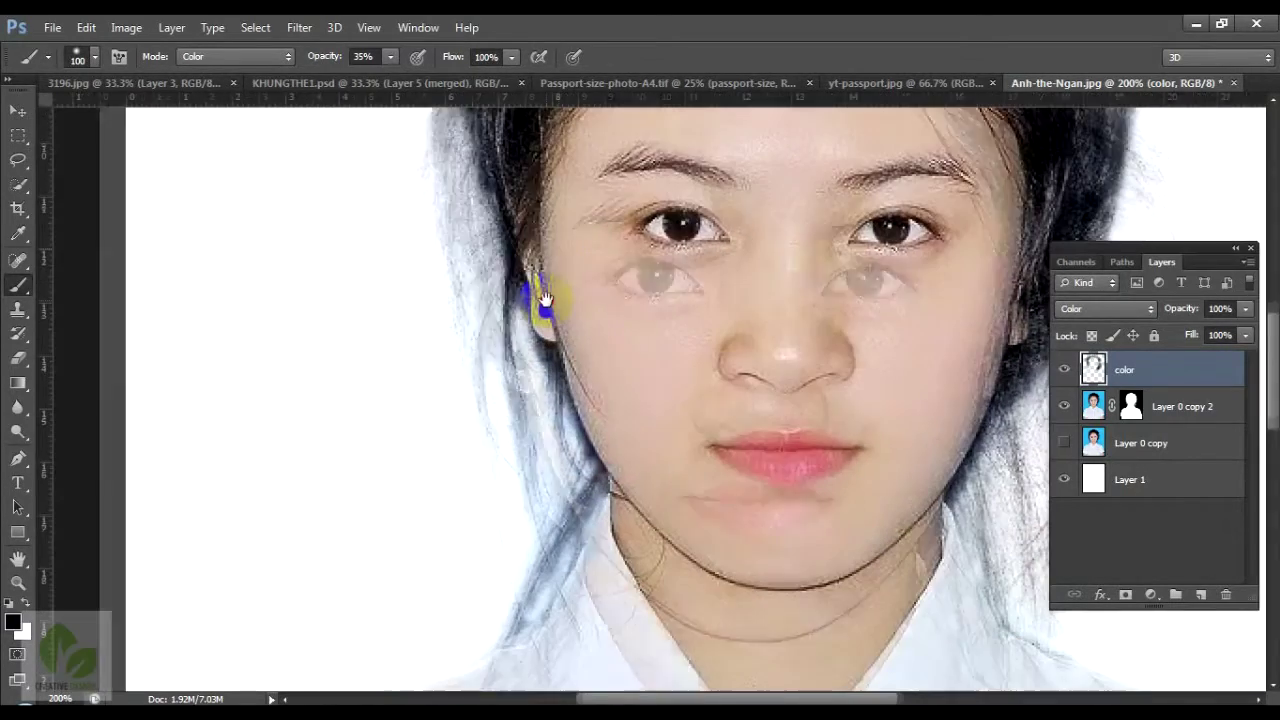
{"action": "left_click", "coordinate": [515, 178]}
{"action": "right_click", "coordinate": [403, 204]}
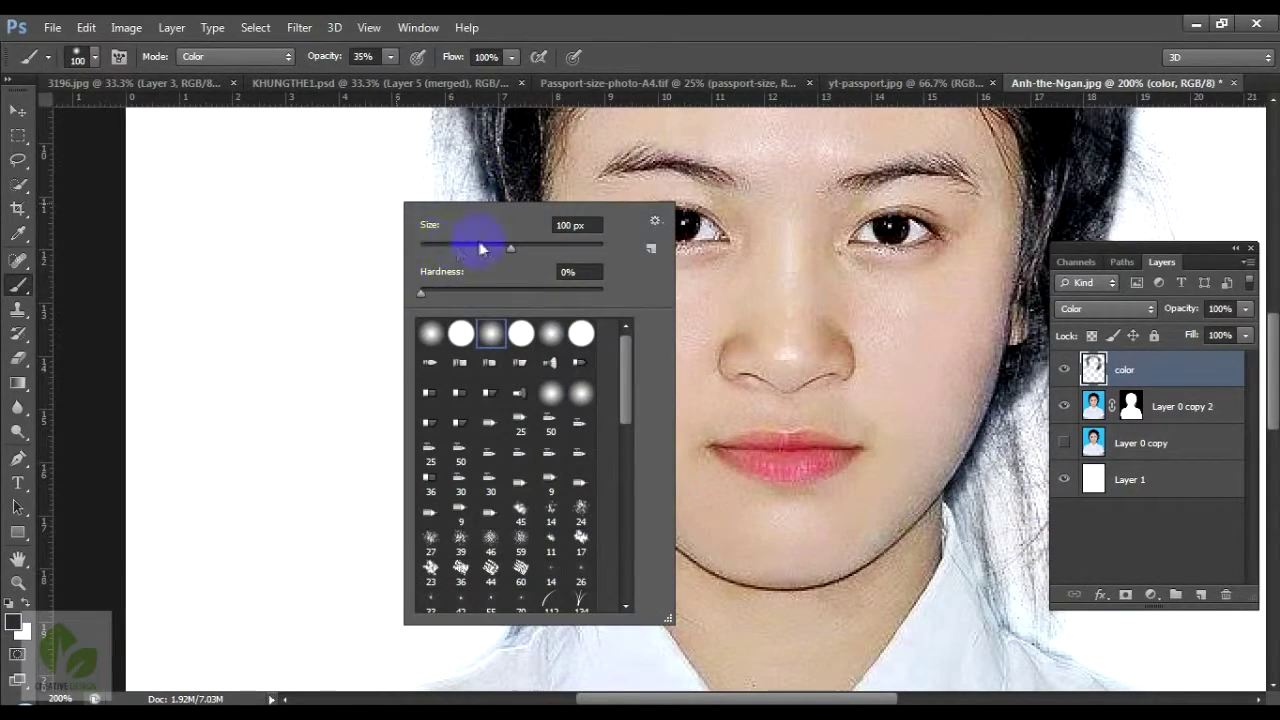
{"action": "left_click", "coordinate": [507, 165]}
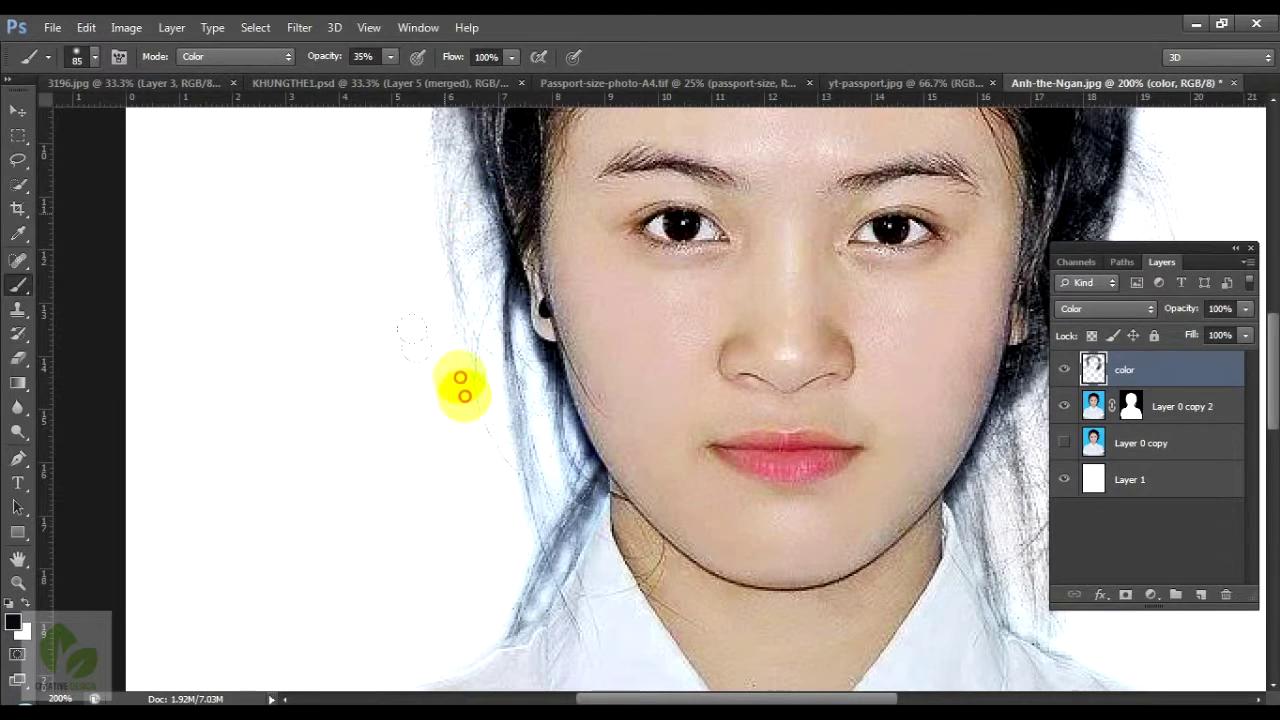
{"action": "left_click_drag", "start_coordinate": [458, 383], "coordinate": [481, 435]}
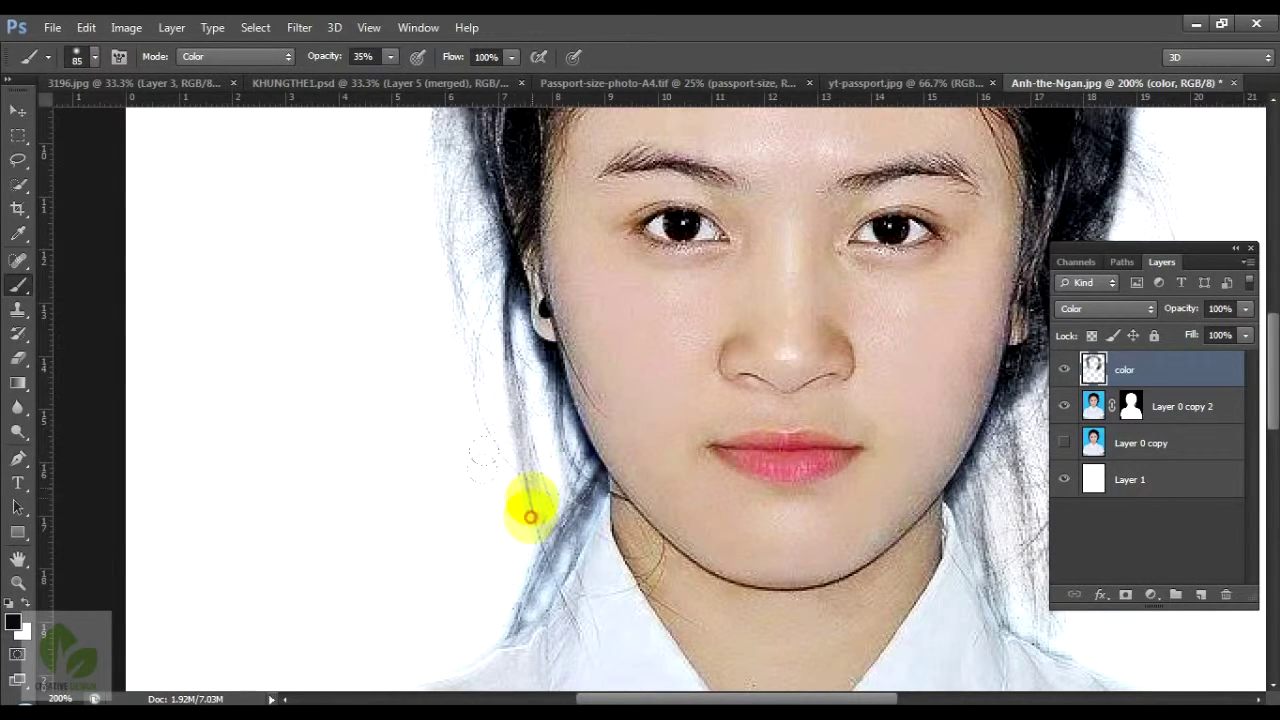
{"action": "left_click_drag", "start_coordinate": [528, 515], "coordinate": [486, 586]}
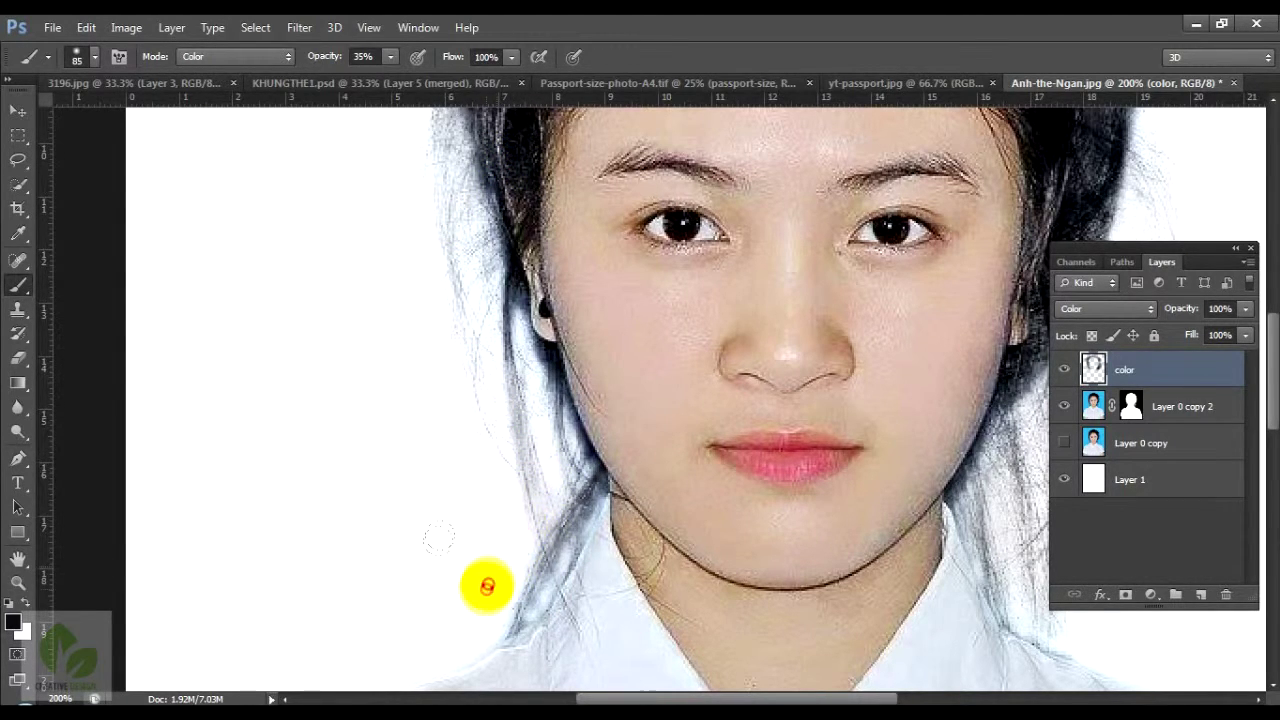
{"action": "left_click_drag", "start_coordinate": [527, 514], "coordinate": [486, 551]}
Sample cheek skin and collar white, paint the left hair edge, then paint the top hairline in black.
{"action": "left_click", "coordinate": [634, 375], "text": "alt"}
{"action": "right_click", "coordinate": [676, 392]}
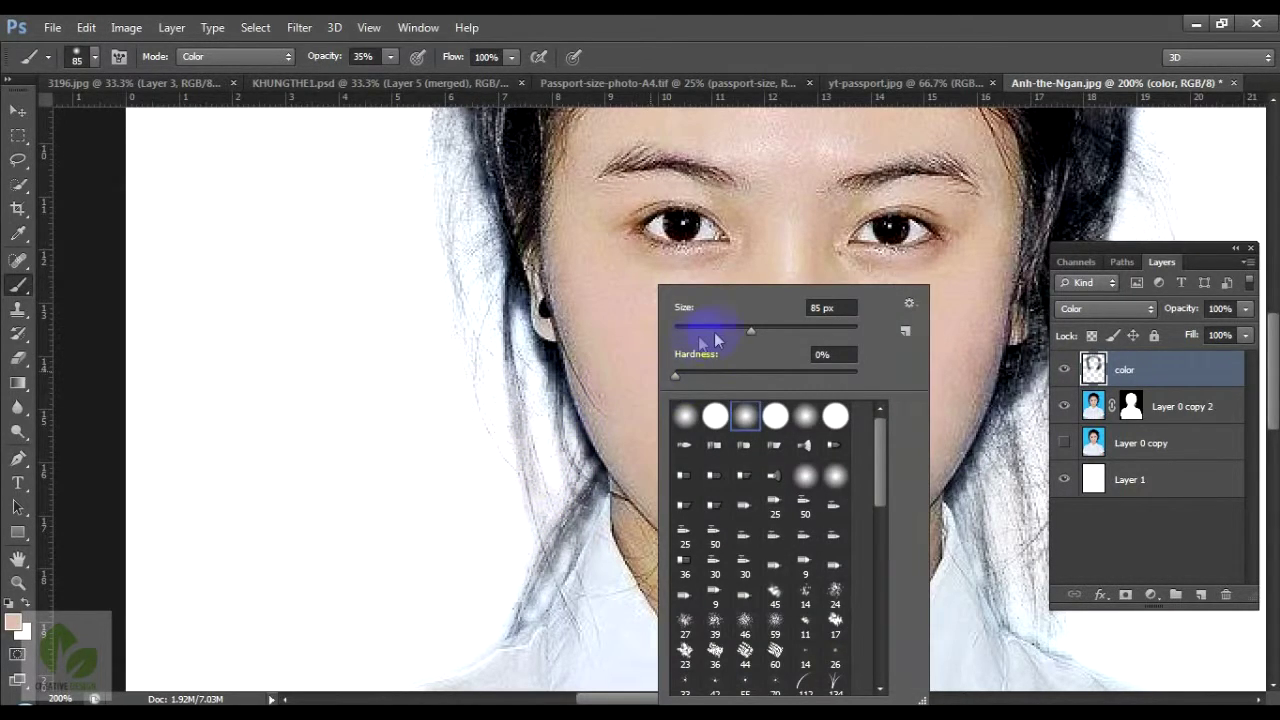
{"action": "left_click", "coordinate": [626, 338]}
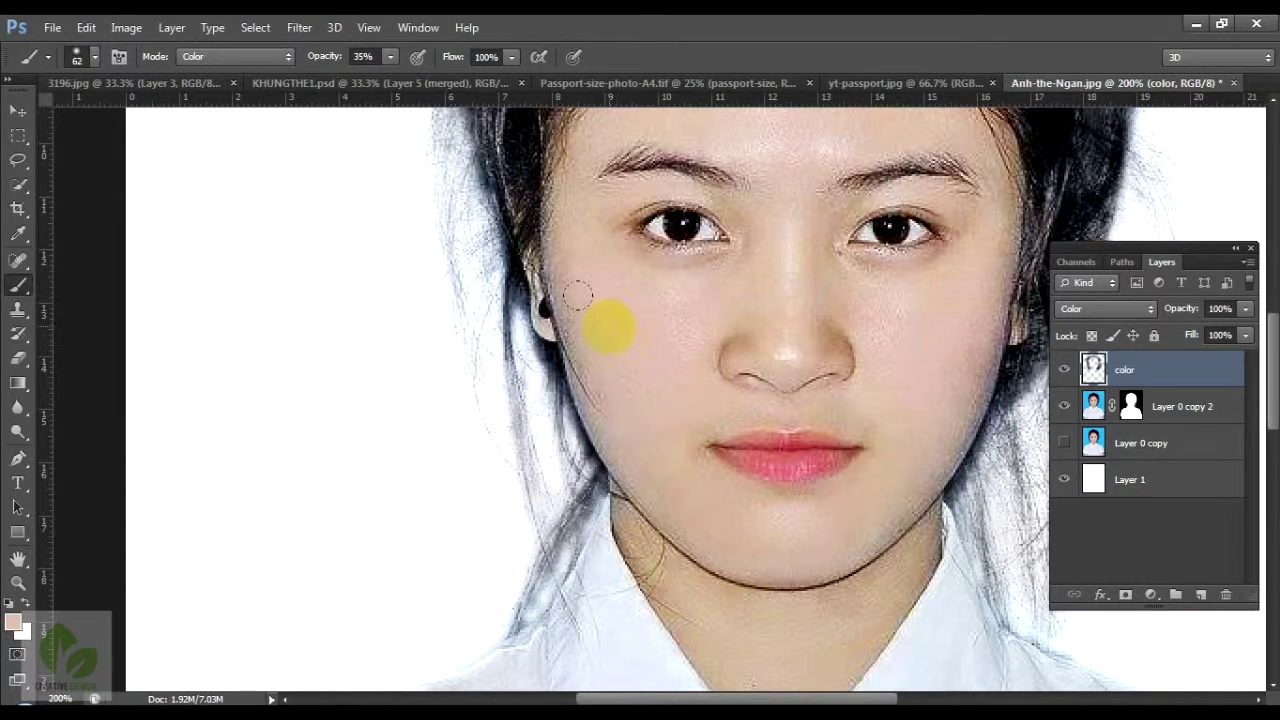
{"action": "left_click", "coordinate": [612, 598], "text": "alt"}
{"action": "left_click_drag", "start_coordinate": [567, 524], "coordinate": [514, 400]}
{"action": "scroll", "coordinate": [526, 514], "scroll_direction": "up", "scroll_amount": 5}
{"action": "key", "text": "d"}
{"action": "left_click_drag", "start_coordinate": [414, 272], "coordinate": [349, 457]}
{"action": "left_click_drag", "start_coordinate": [460, 322], "coordinate": [622, 258]}
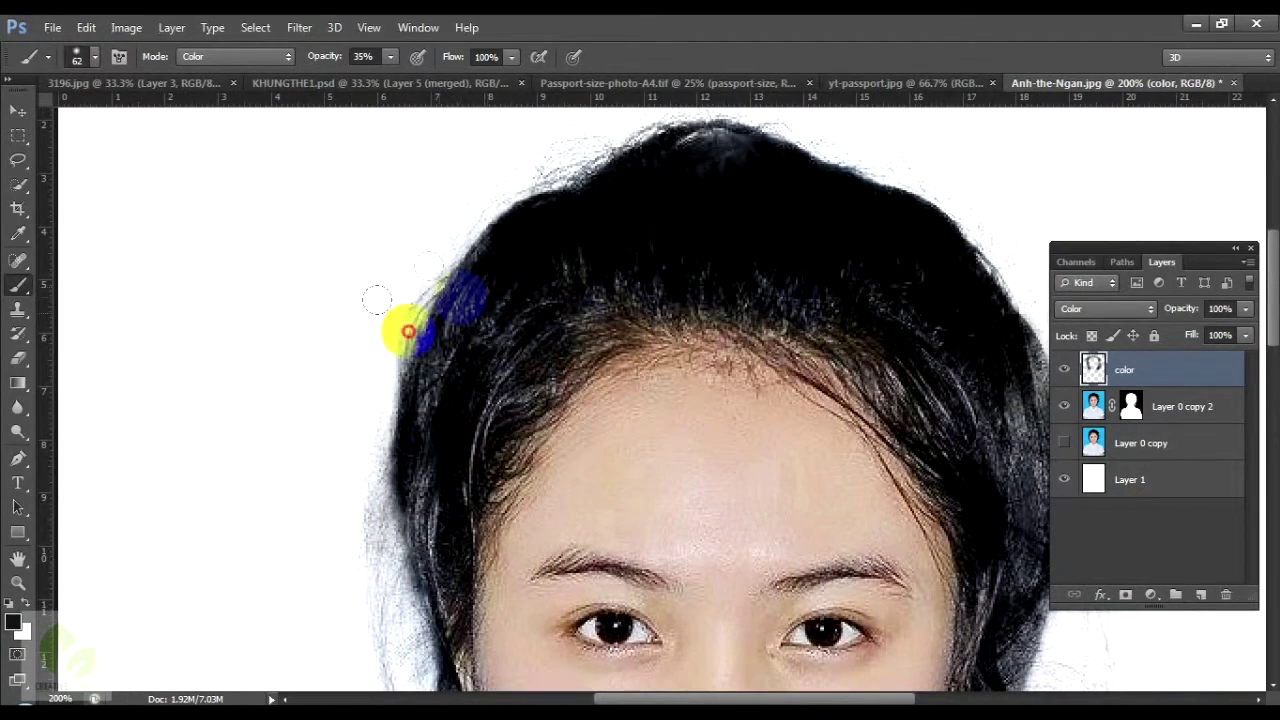
{"action": "key", "text": "ctrl+minus"}
{"action": "left_click_drag", "start_coordinate": [1030, 440], "coordinate": [872, 440]}
{"action": "left_click", "coordinate": [1130, 405]}
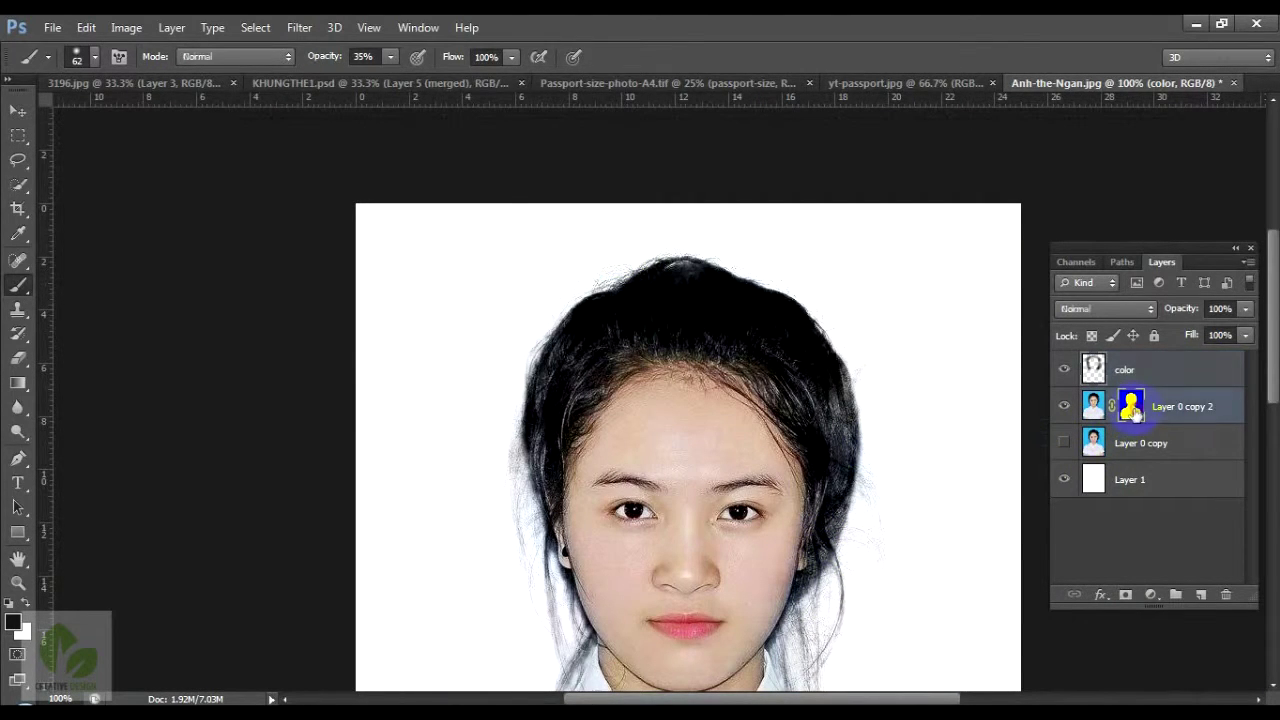
Erase the stray fringe along the hair edges on Layer 0 copy 2's mask.
{"action": "key", "text": "e"}
{"action": "key", "text": "x"}
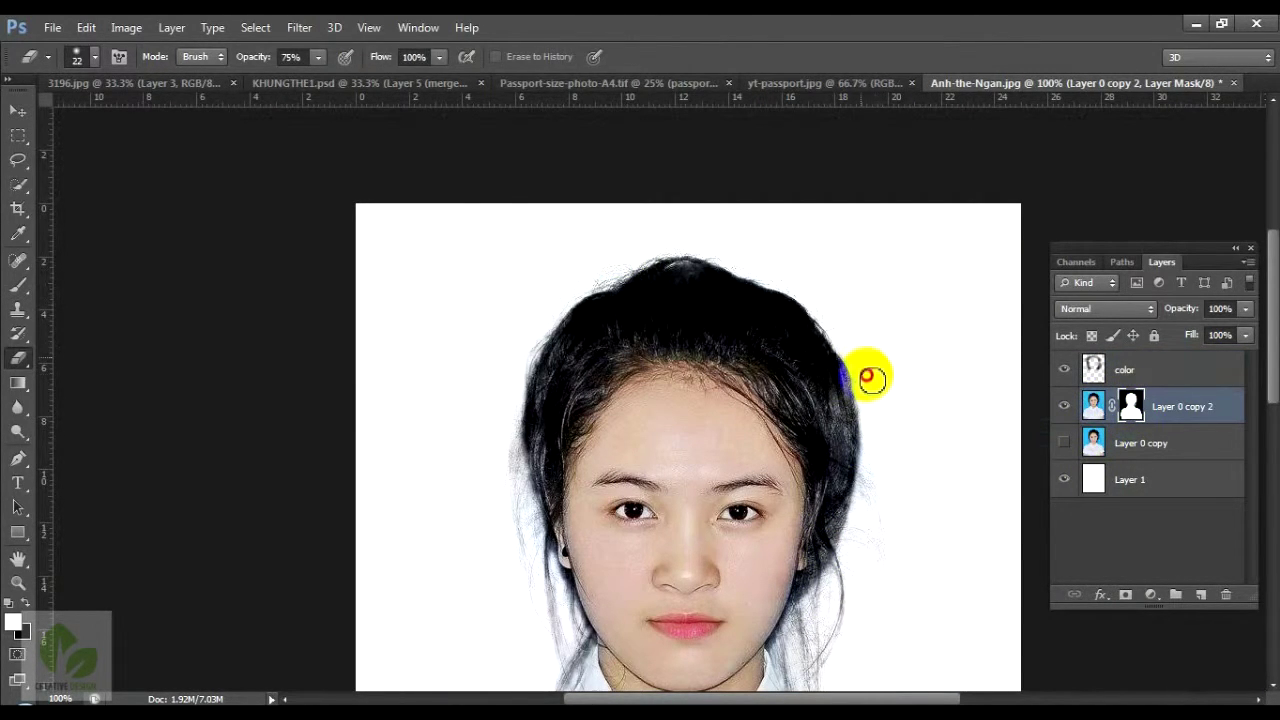
{"action": "right_click", "coordinate": [930, 357]}
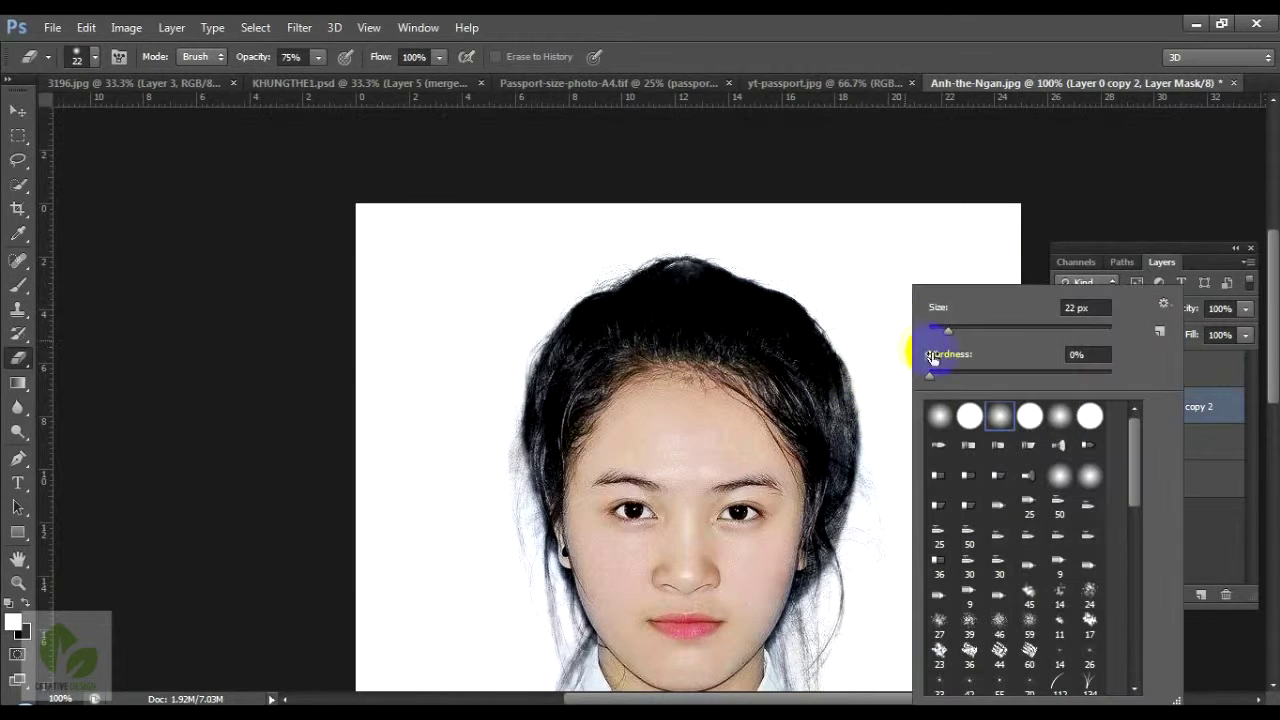
{"action": "key", "text": "Return"}
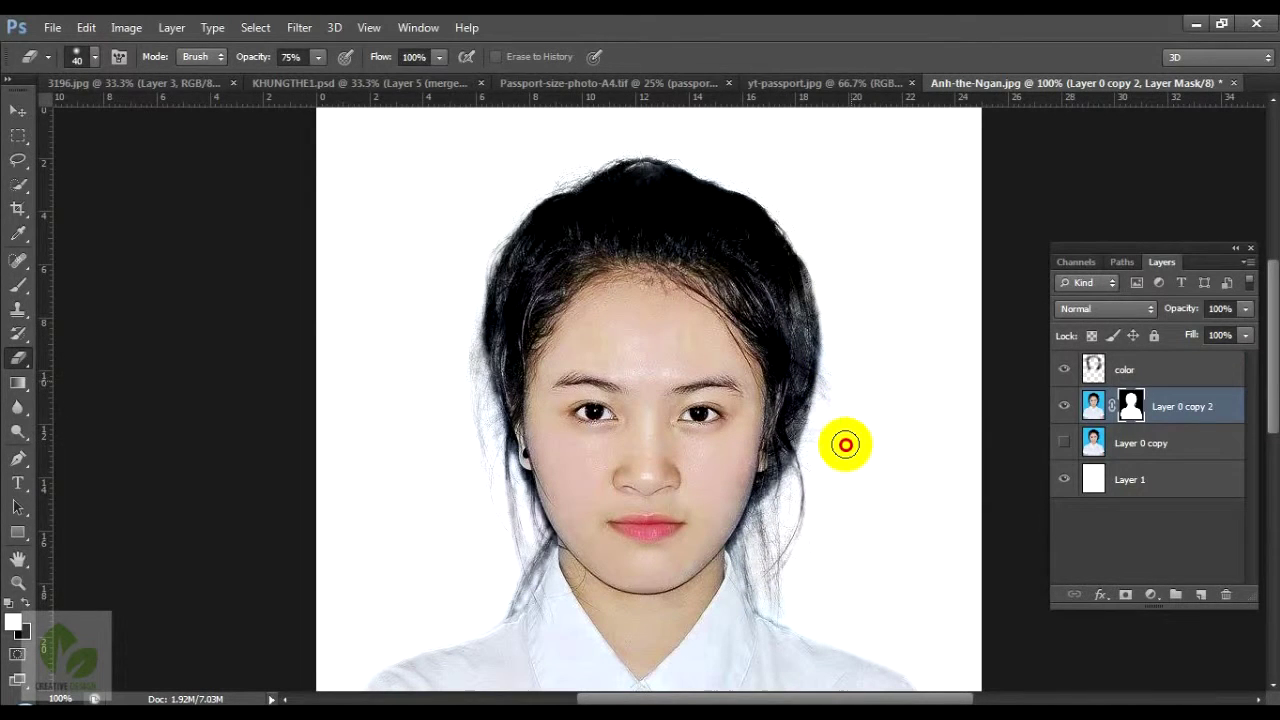
{"action": "left_click_drag", "start_coordinate": [845, 445], "coordinate": [847, 370]}
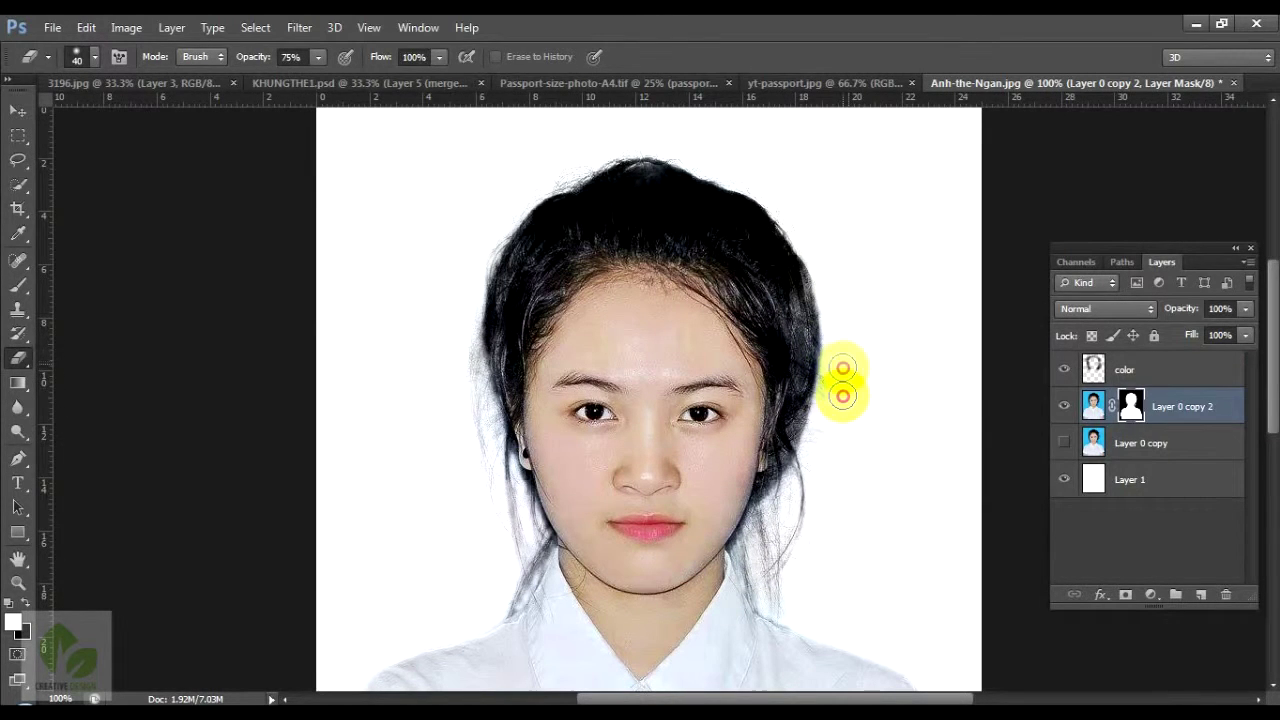
{"action": "mouse_move", "coordinate": [834, 420]}
{"action": "left_mouse_down"}
{"action": "mouse_move", "coordinate": [840, 349]}
{"action": "mouse_move", "coordinate": [831, 557]}
{"action": "left_mouse_up"}
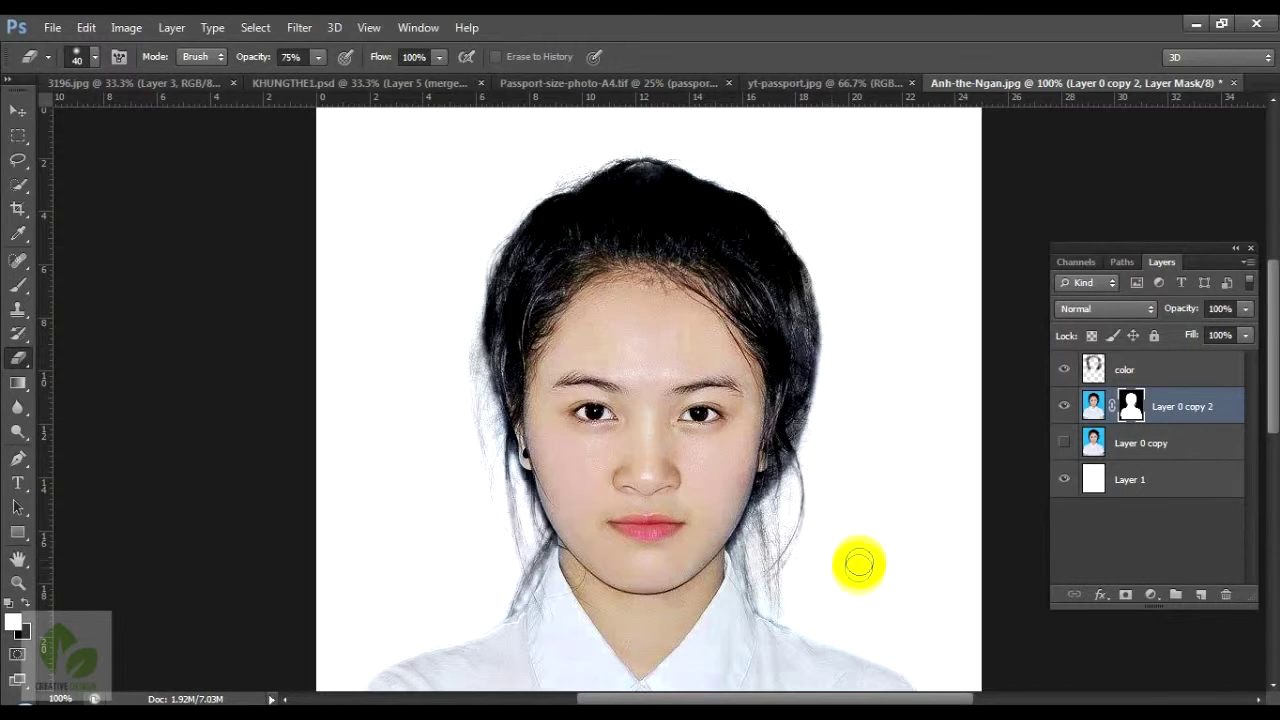
{"action": "left_click_drag", "start_coordinate": [402, 490], "coordinate": [439, 405]}
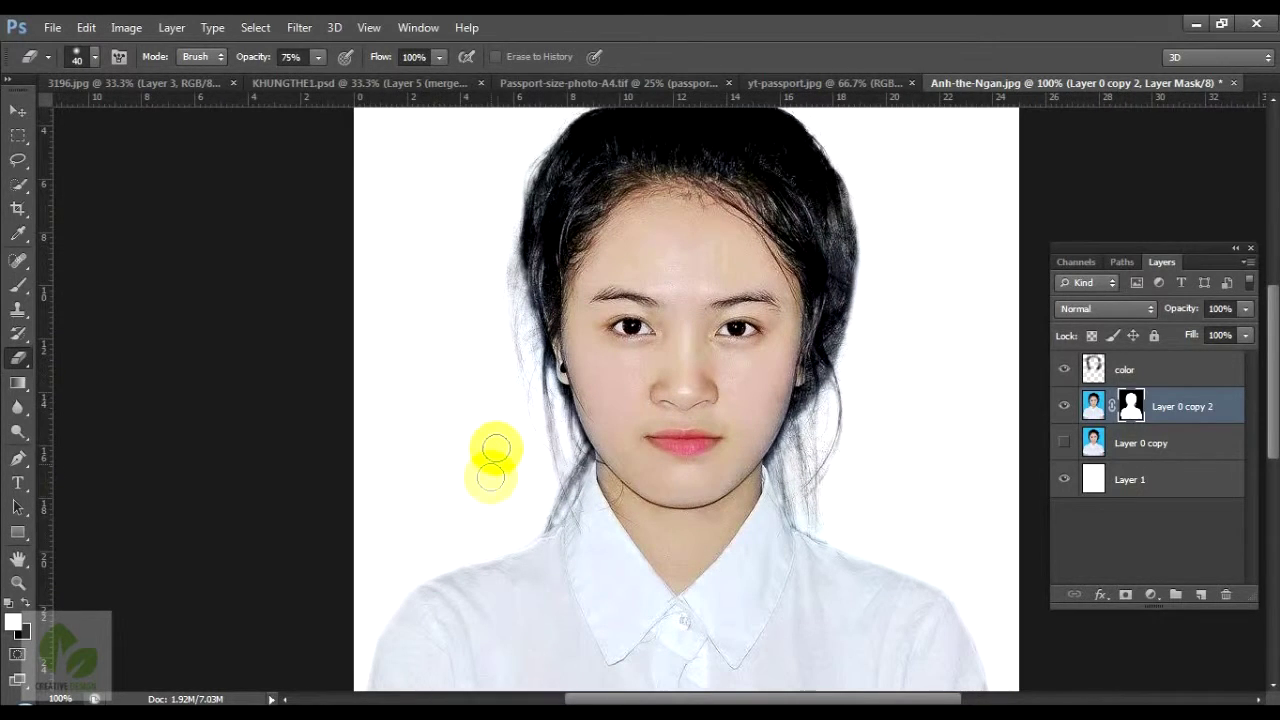
{"action": "right_click", "coordinate": [1222, 402]}
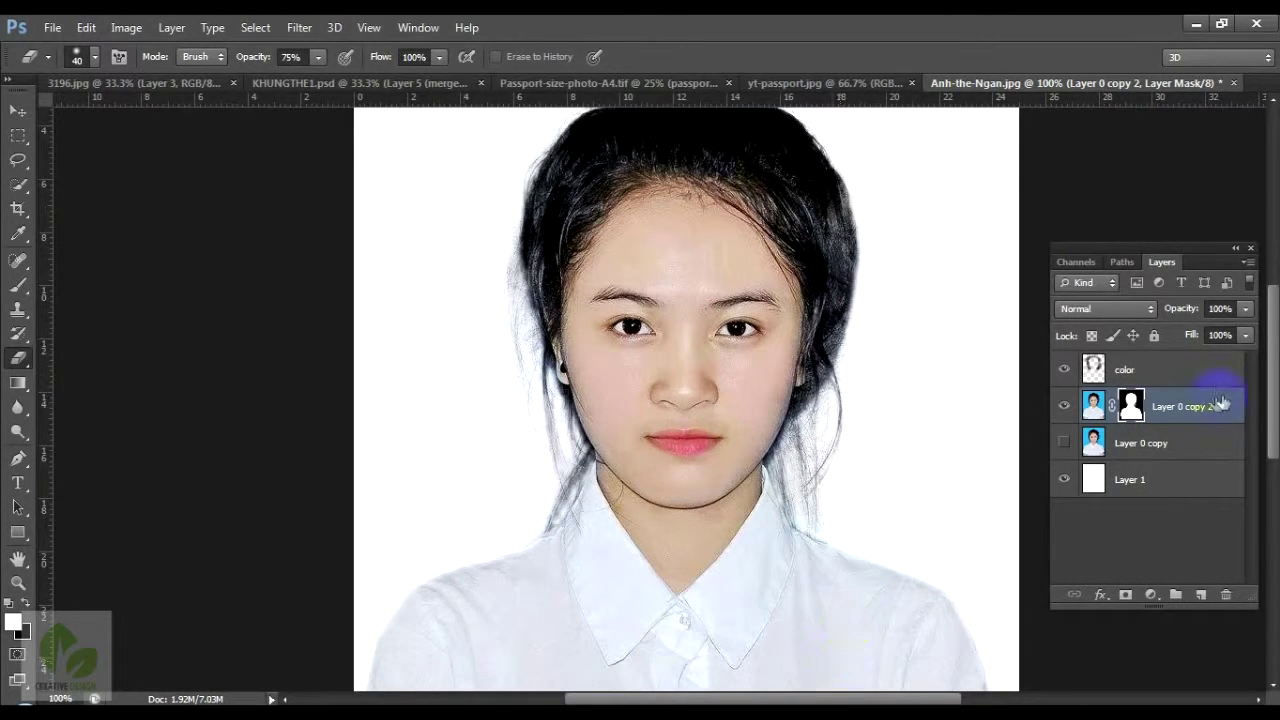
{"action": "left_click", "coordinate": [1096, 370]}
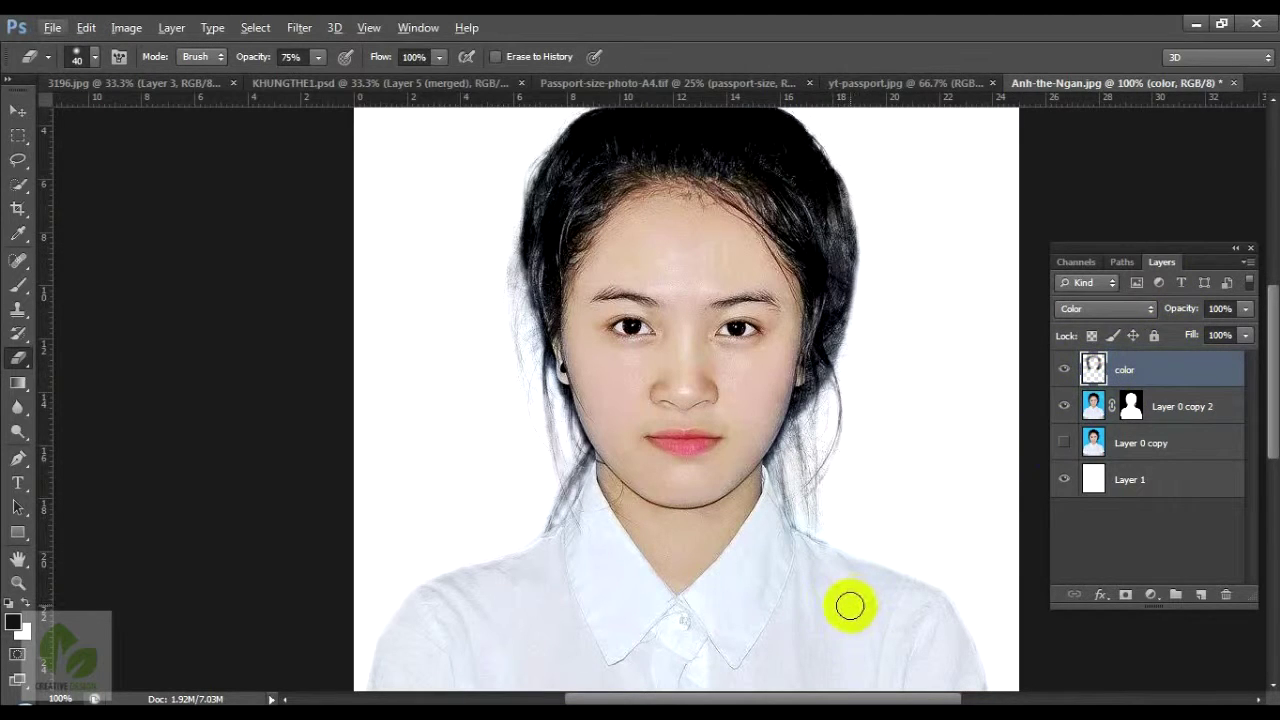
Brush the shirt area with near-white sampled from the shirt on the color layer.
{"action": "key", "text": "b"}
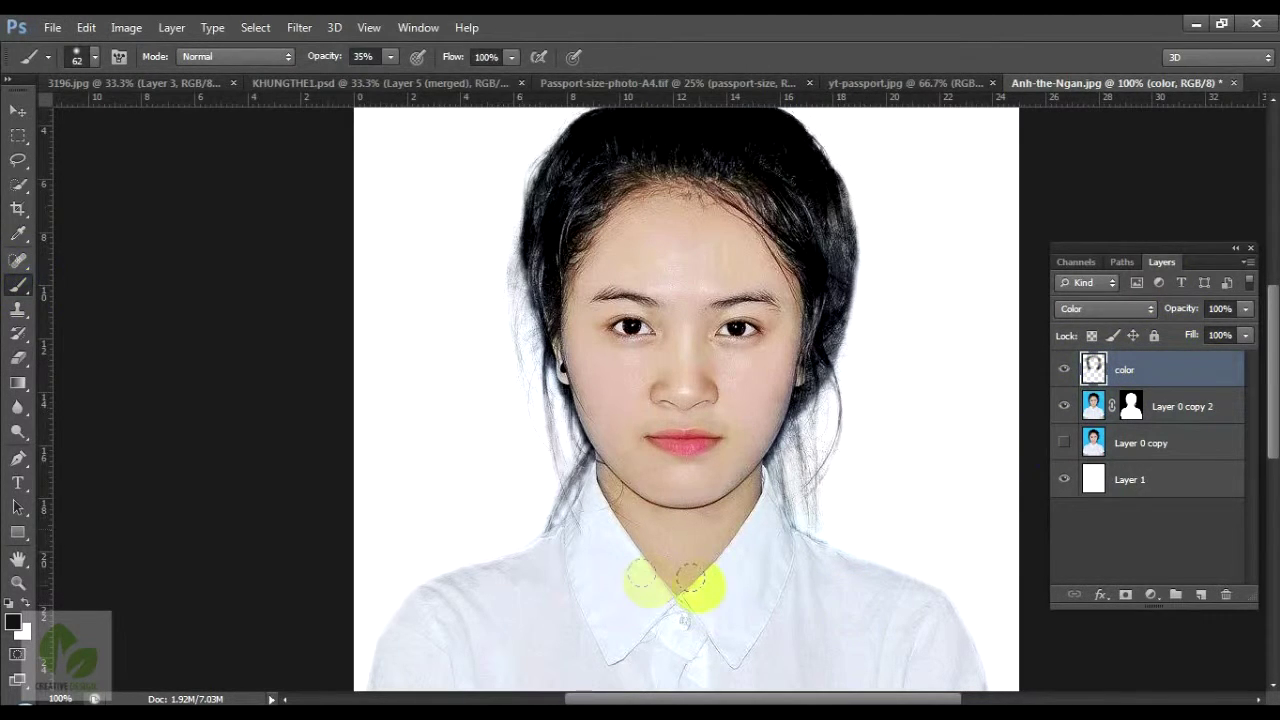
{"action": "left_click", "coordinate": [840, 585], "text": "alt"}
{"action": "left_click", "coordinate": [889, 574], "text": "alt"}
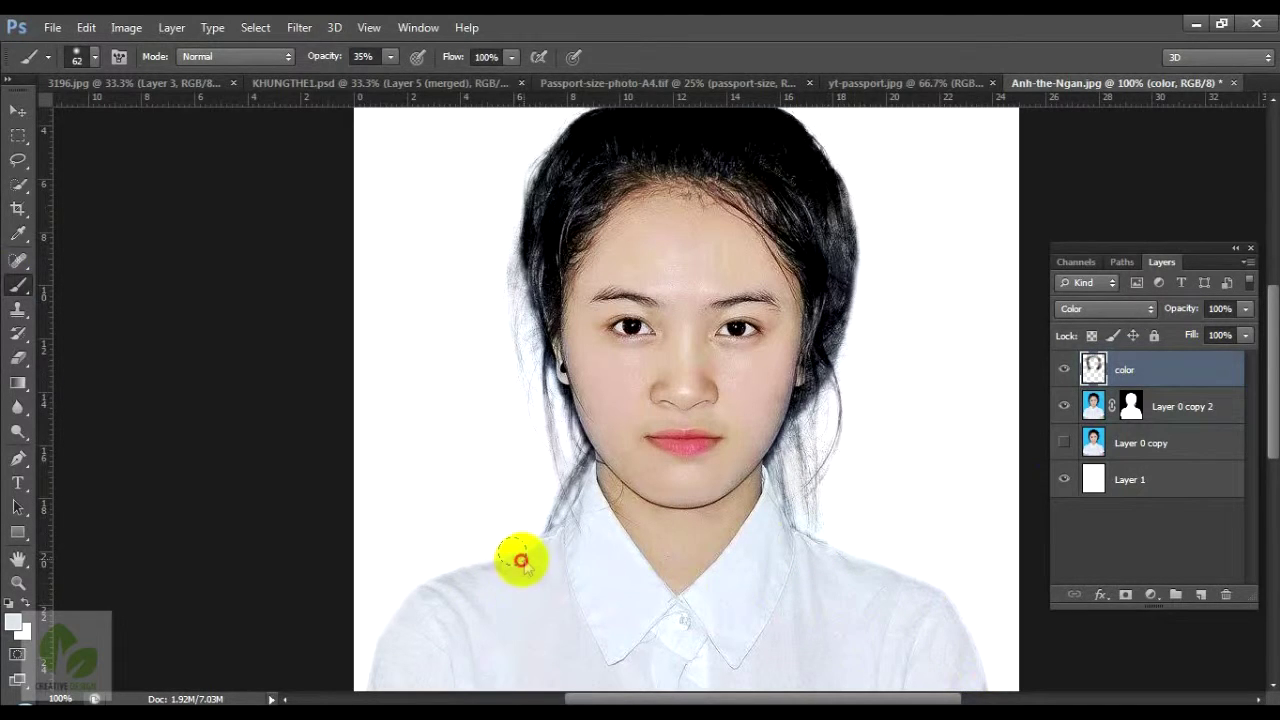
{"action": "left_click_drag", "start_coordinate": [514, 506], "coordinate": [506, 371]}
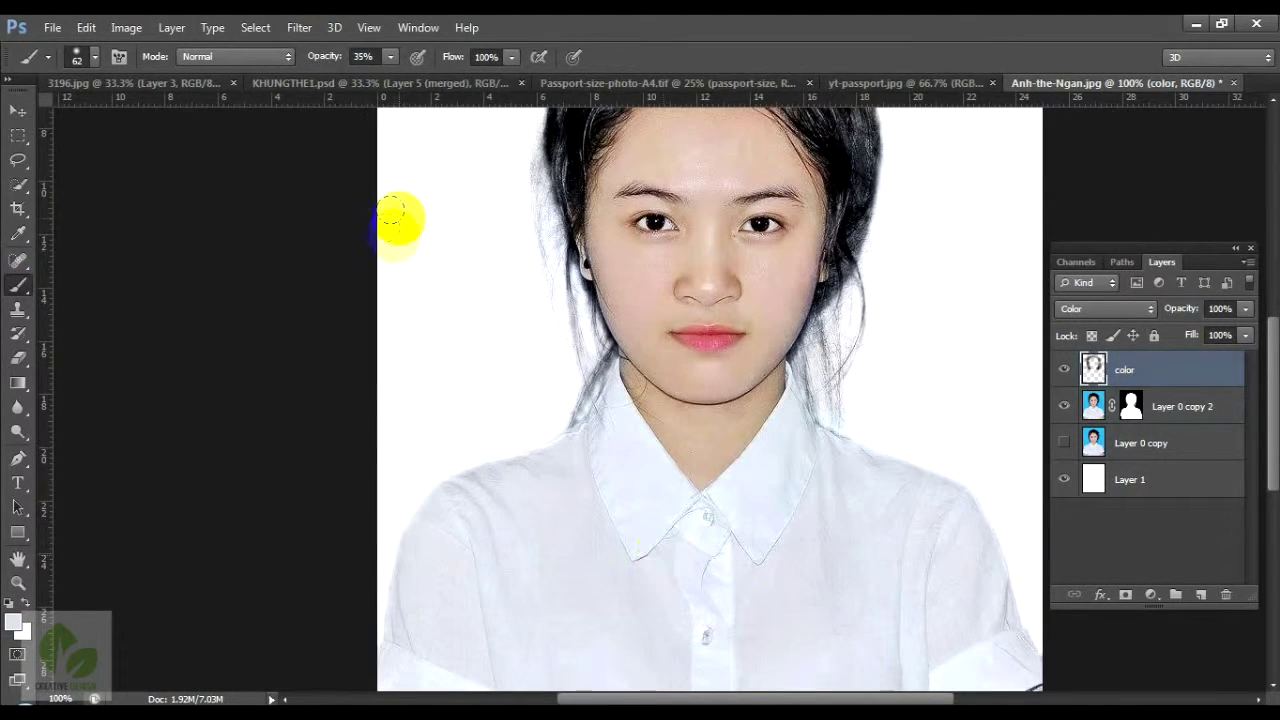
{"action": "key", "text": "ctrl+minus"}
{"action": "key", "text": "ctrl+minus"}
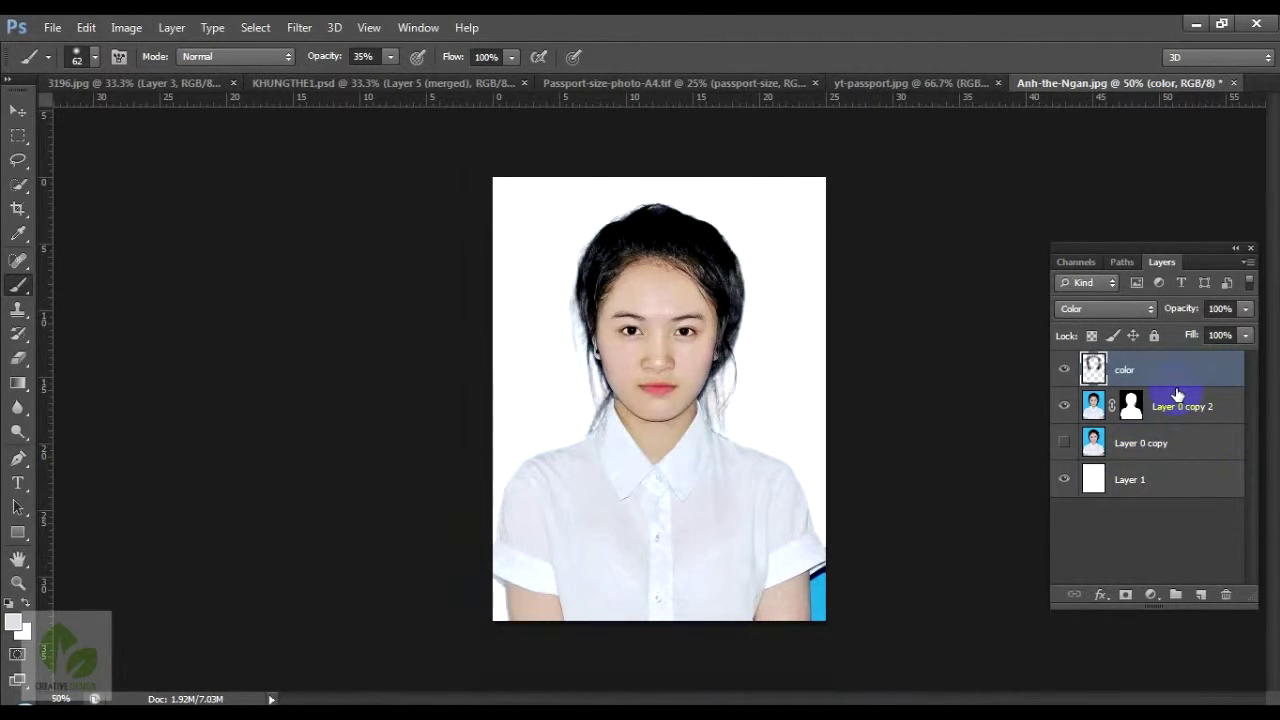
Merge all visible layers into a new layer, select all, and switch to KHUNGTHE1.psd.
{"action": "key", "text": "ctrl+shift+alt+e"}
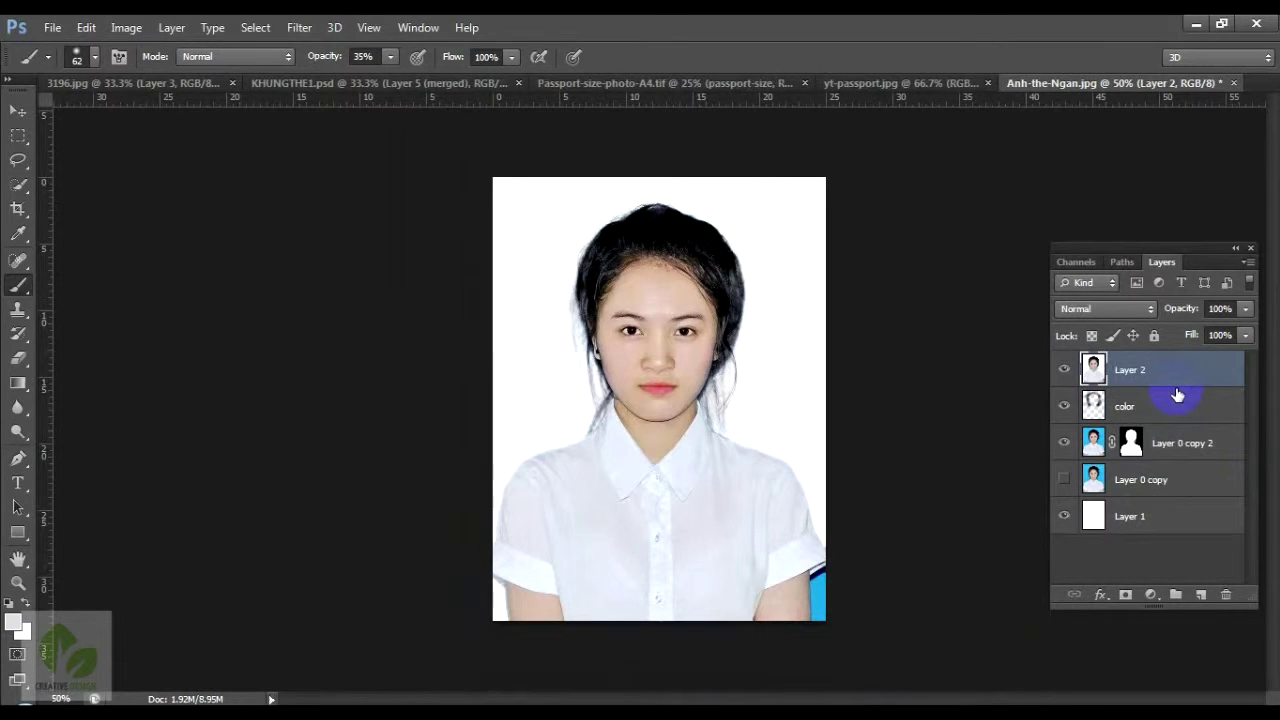
{"action": "left_click", "coordinate": [1093, 515], "text": "ctrl"}
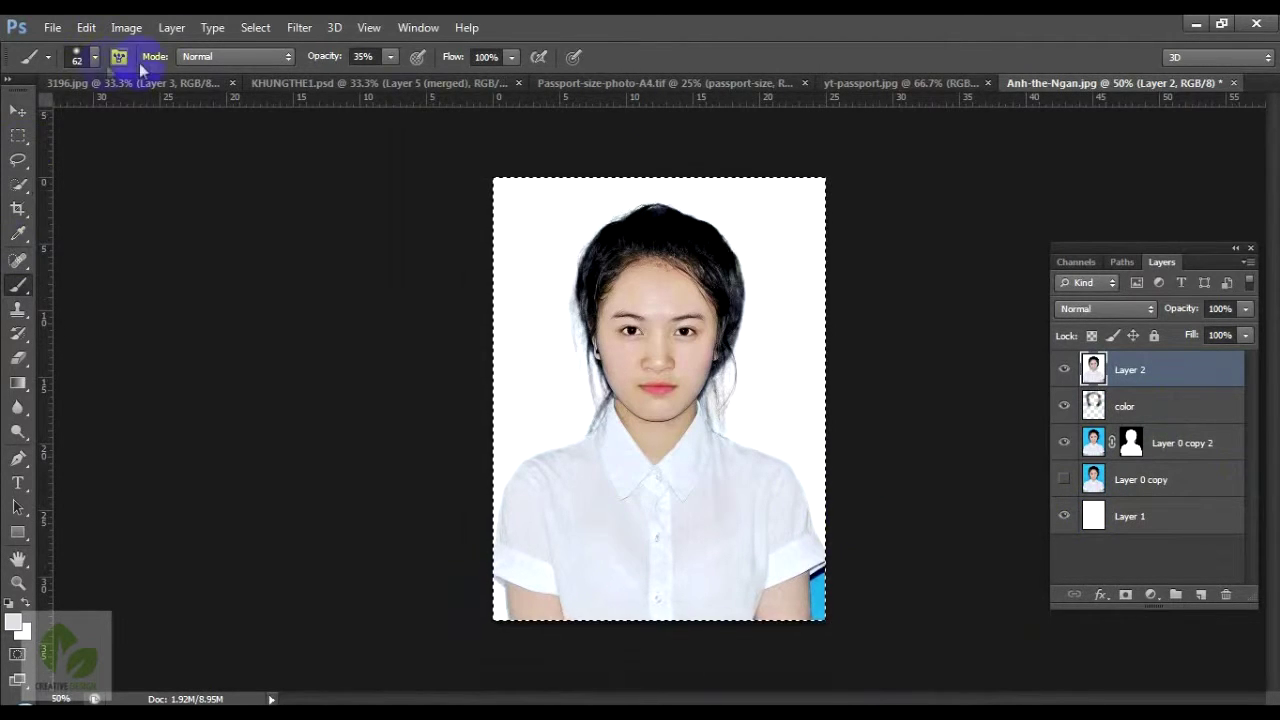
{"action": "left_click", "coordinate": [334, 82]}
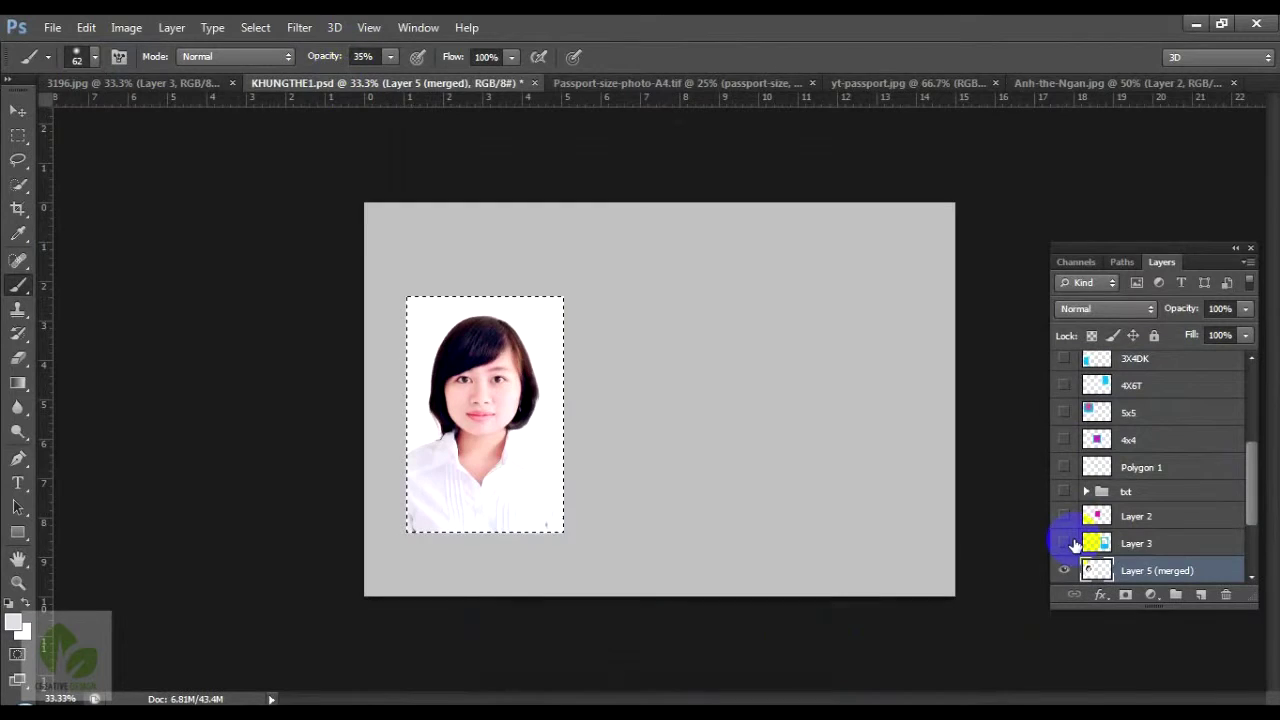
Hide the previous portrait layers and paste the portrait into the 4X6DK frame, shrinking it to fit.
{"action": "scroll", "coordinate": [1148, 441], "scroll_direction": "down", "scroll_amount": 2}
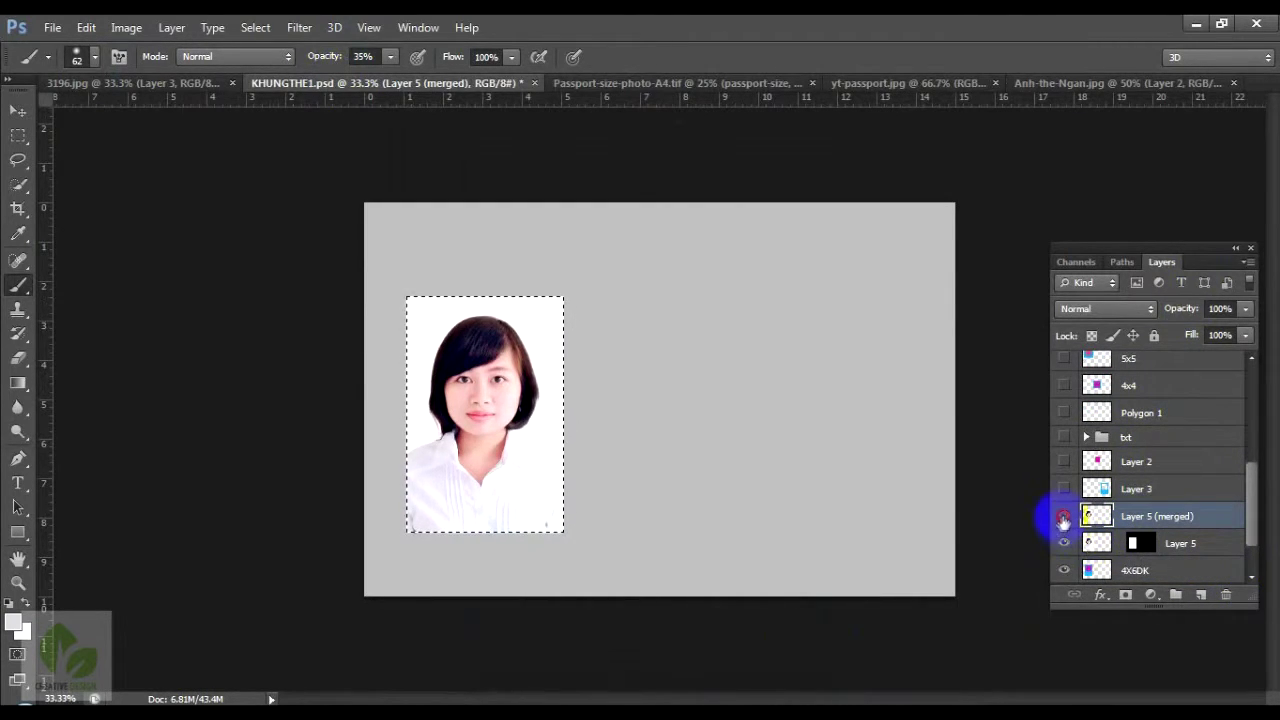
{"action": "left_click_drag", "start_coordinate": [1064, 516], "coordinate": [1064, 543]}
{"action": "left_click", "coordinate": [1096, 571]}
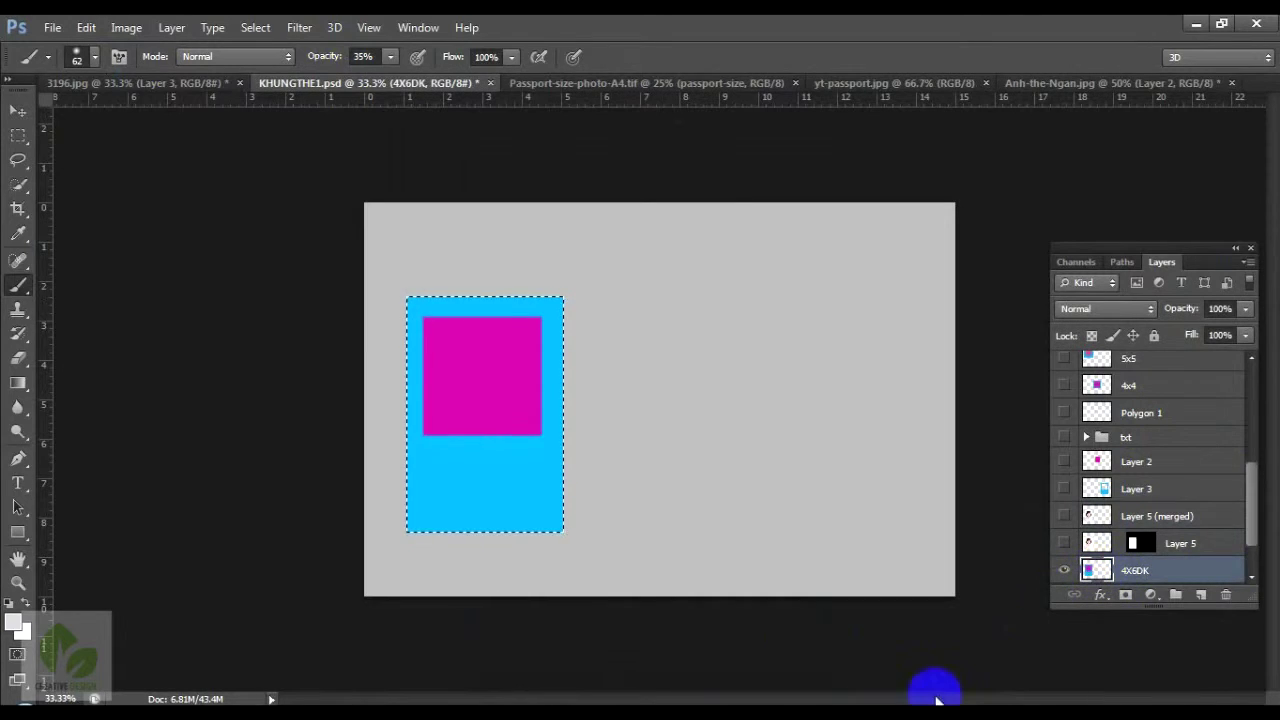
{"action": "key", "text": "ctrl+shift+alt+v"}
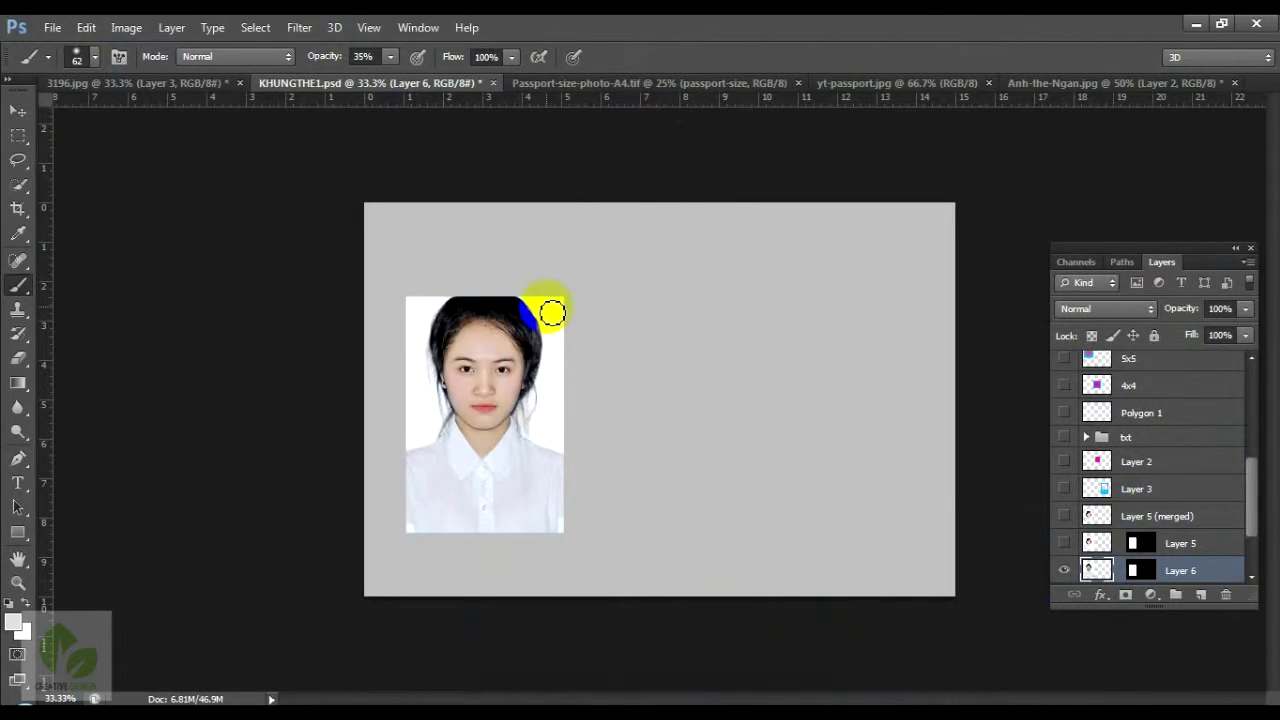
{"action": "key", "text": "ctrl+t"}
{"action": "left_click_drag", "start_coordinate": [597, 269], "coordinate": [580, 292]}
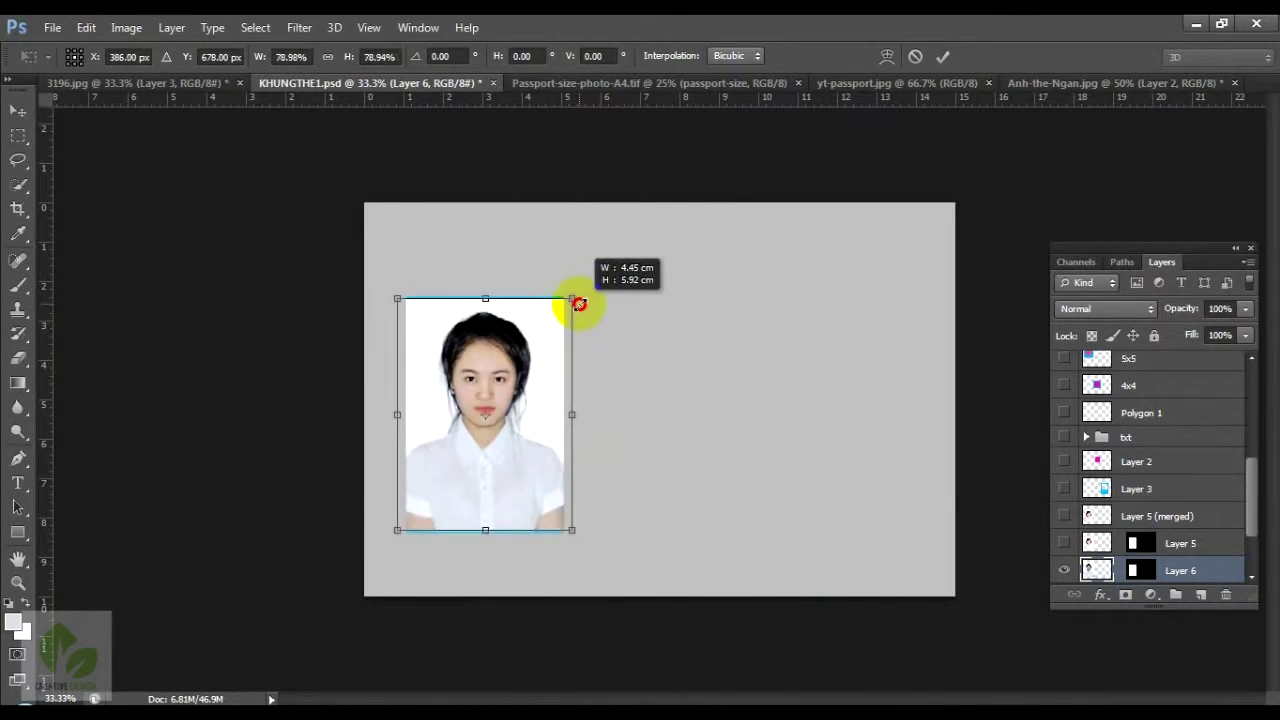
{"action": "key", "text": "Return"}
Lower the portrait layer's opacity to 75% and nudge it left, down and right into place.
{"action": "key", "text": "b"}
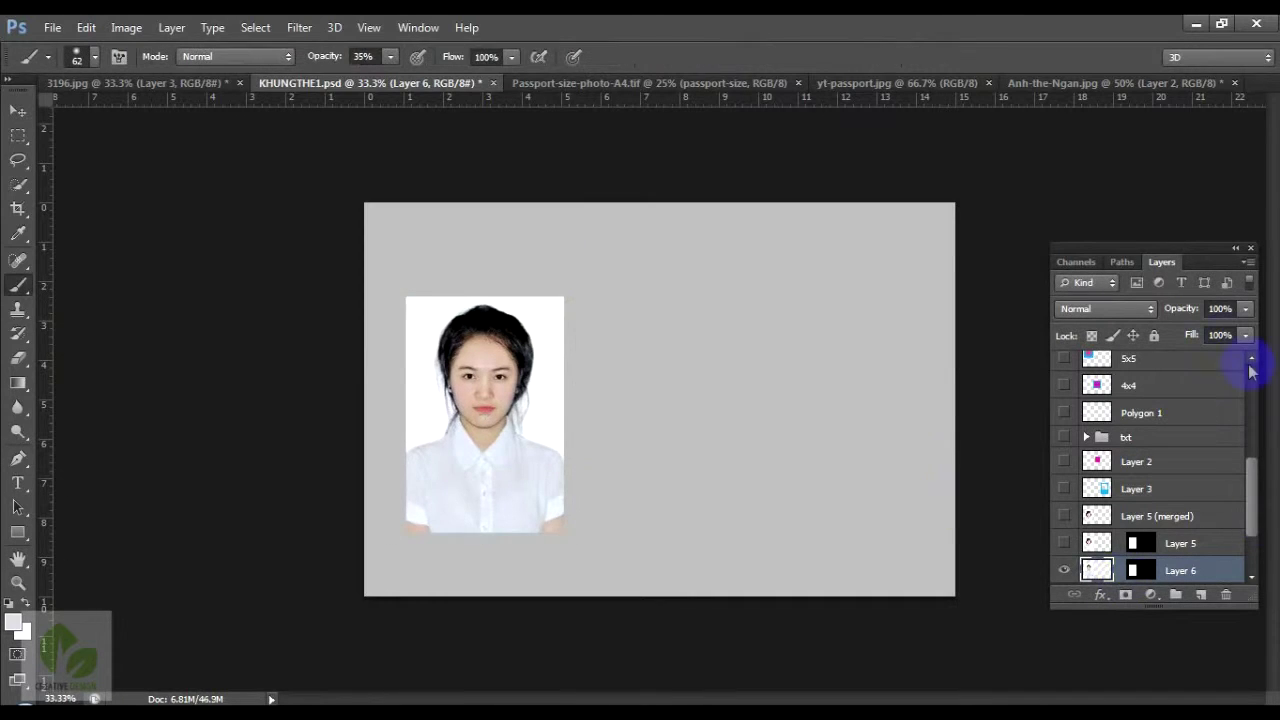
{"action": "left_click_drag", "start_coordinate": [1228, 330], "coordinate": [1222, 333]}
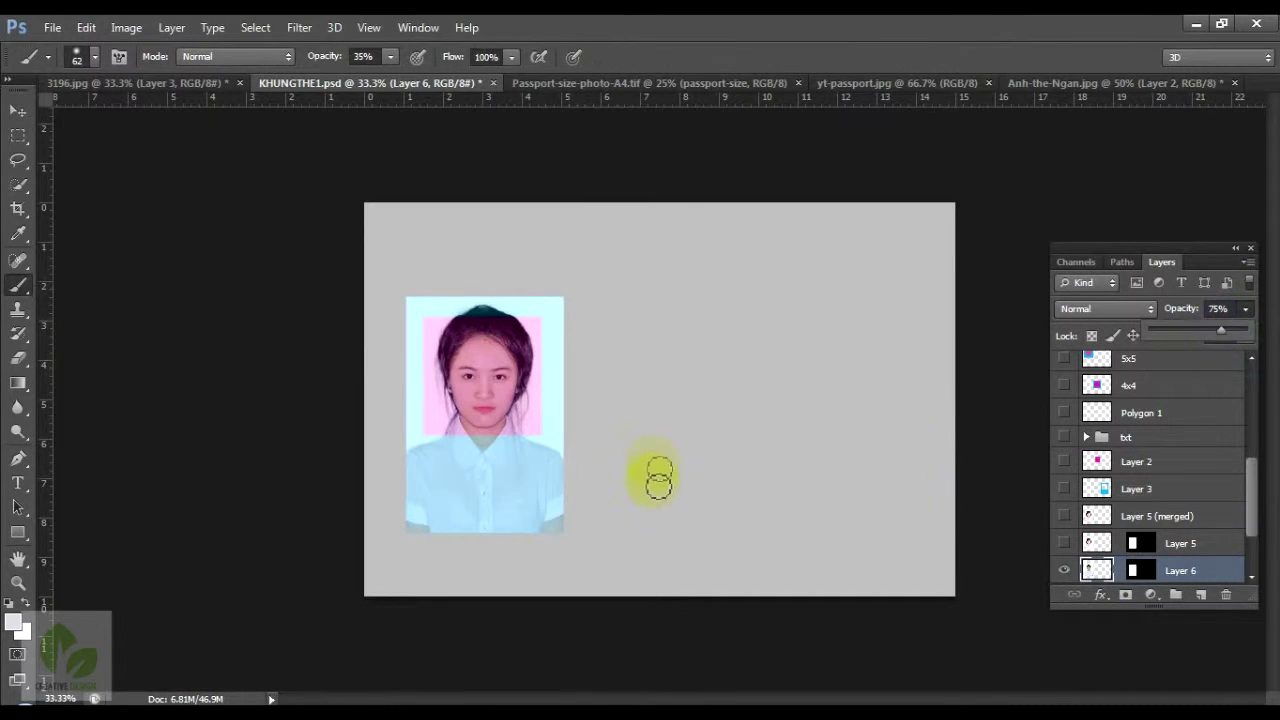
{"action": "key", "text": "v"}
{"action": "key", "text": "Left"}
{"action": "key", "text": "Left"}
{"action": "key", "text": "Left"}
{"action": "key", "text": "Down"}
{"action": "key", "text": "Down"}
{"action": "key", "text": "Down"}
{"action": "key", "text": "Down"}
{"action": "key", "text": "Down"}
{"action": "key", "text": "Down"}
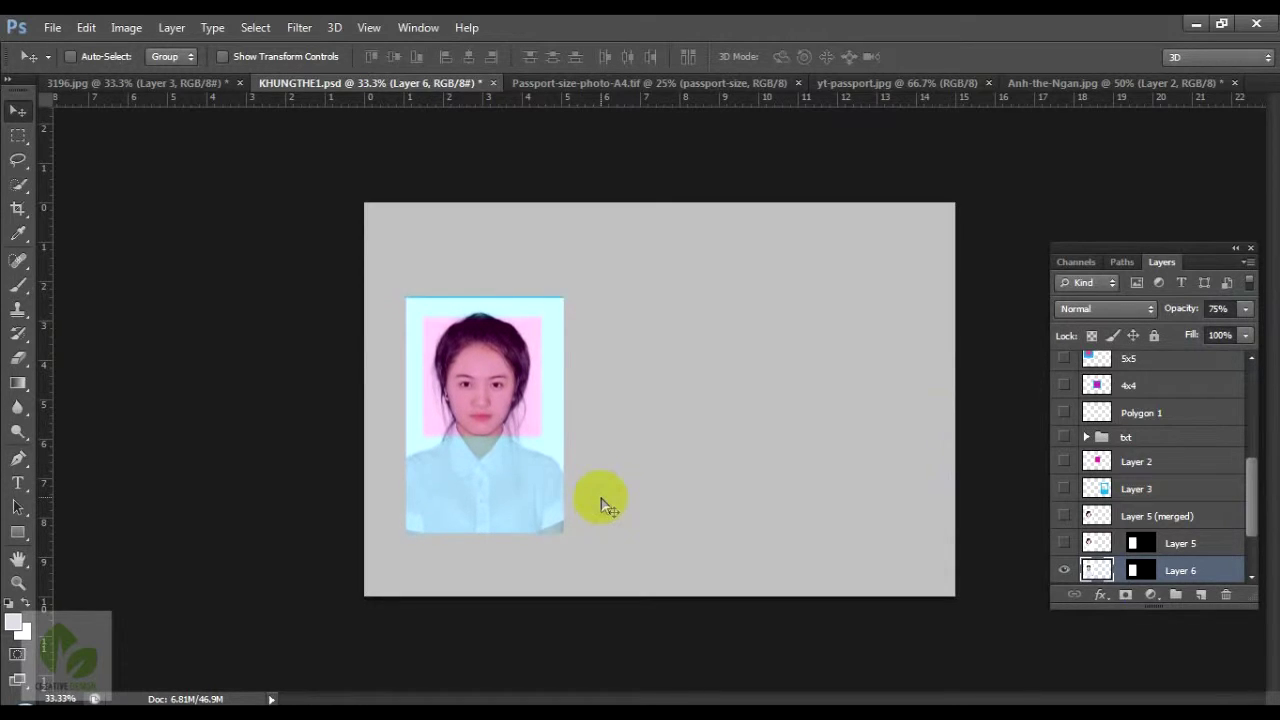
{"action": "key", "text": "Right"}
{"action": "key", "text": "Right"}
{"action": "key", "text": "Right"}
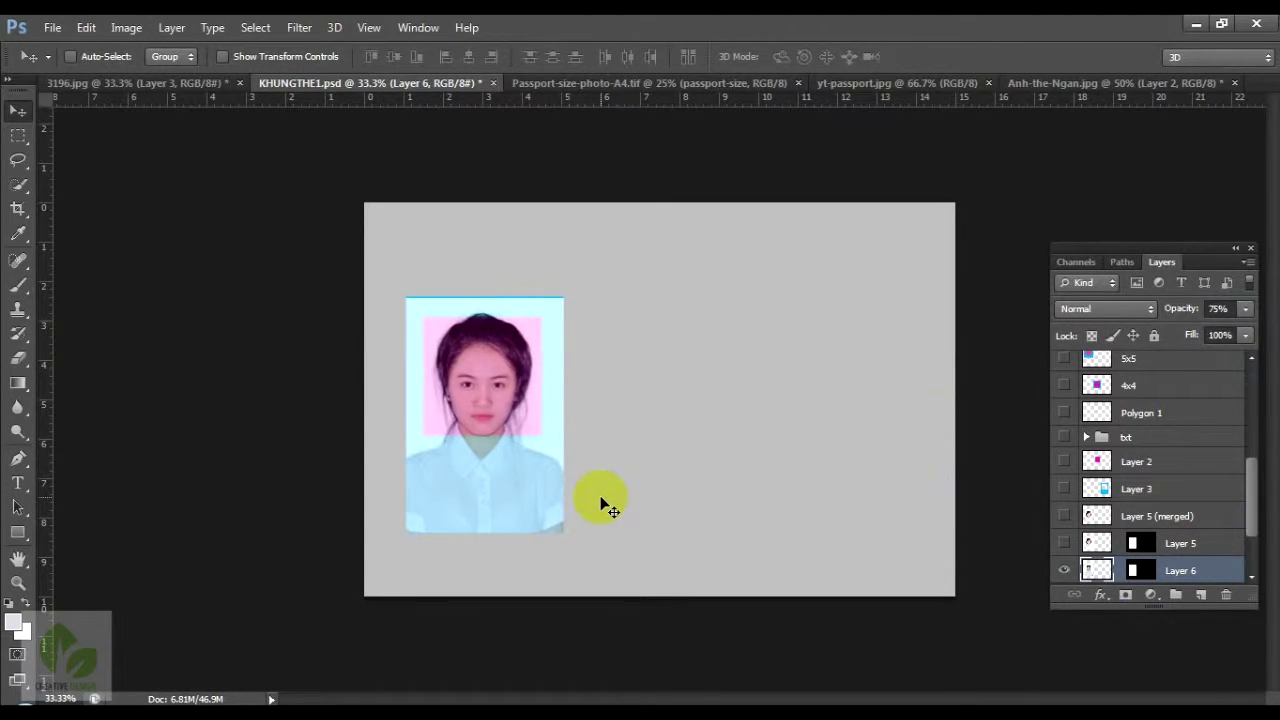
Try stretching a strip above the portrait, discard it, and restore the portrait's opacity to 100%.
{"action": "key", "text": "m"}
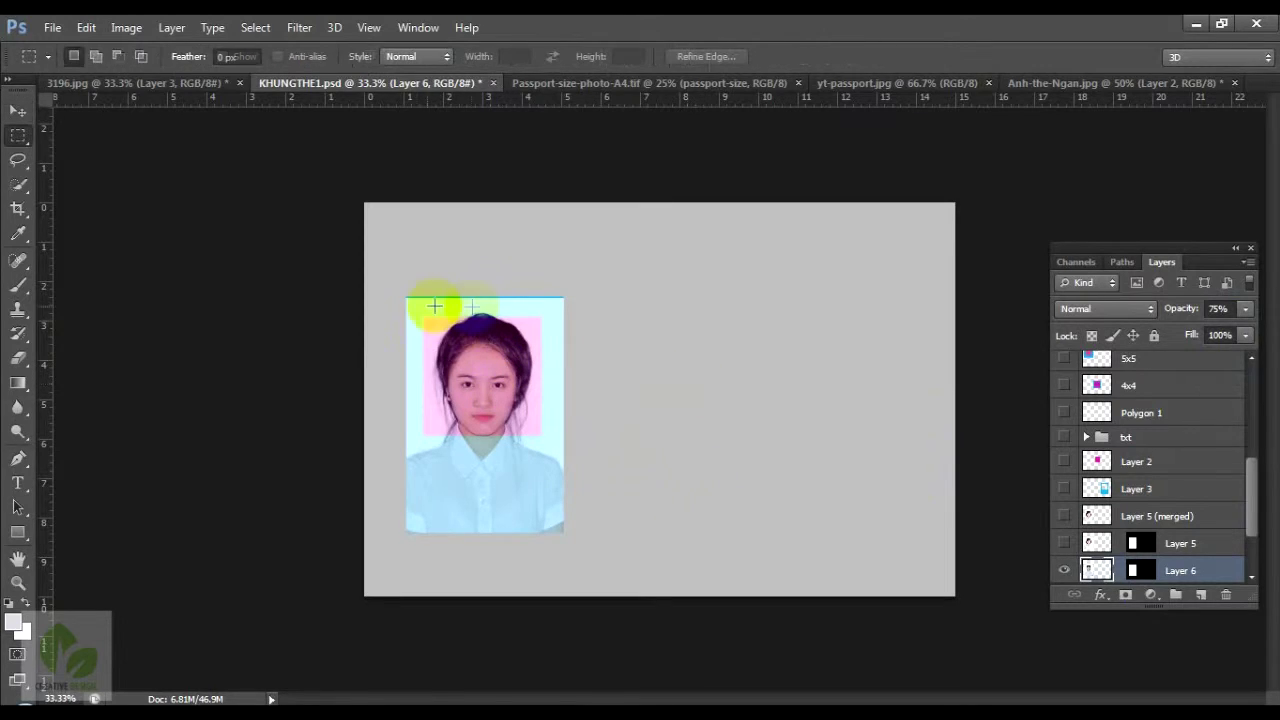
{"action": "left_click_drag", "start_coordinate": [372, 283], "coordinate": [622, 302]}
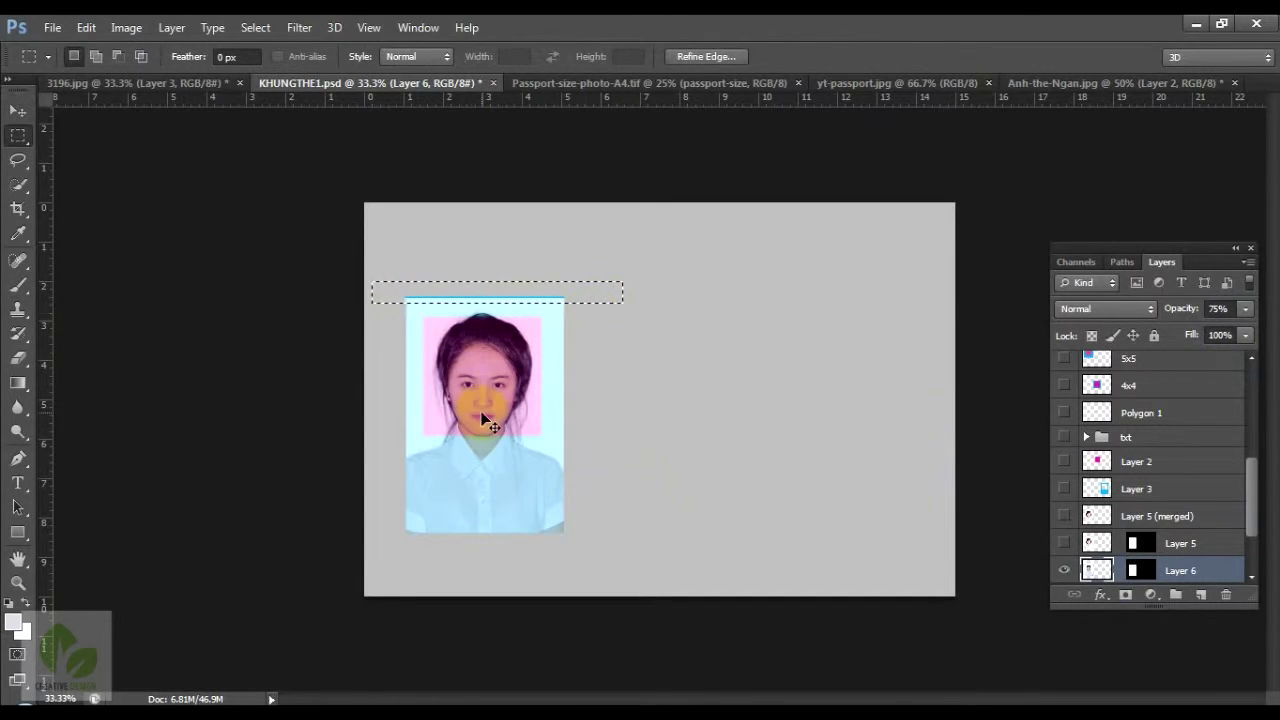
{"action": "key", "text": "ctrl+t"}
{"action": "left_click_drag", "start_coordinate": [497, 284], "coordinate": [505, 228]}
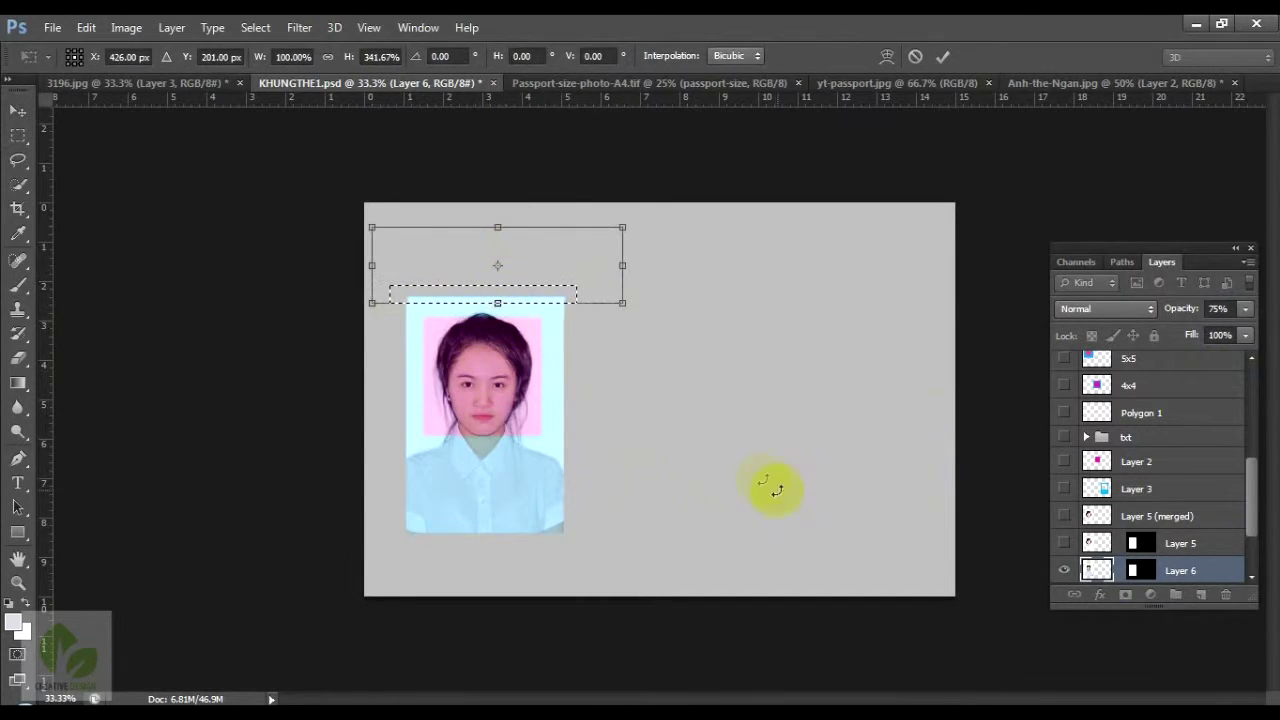
{"action": "key", "text": "Escape"}
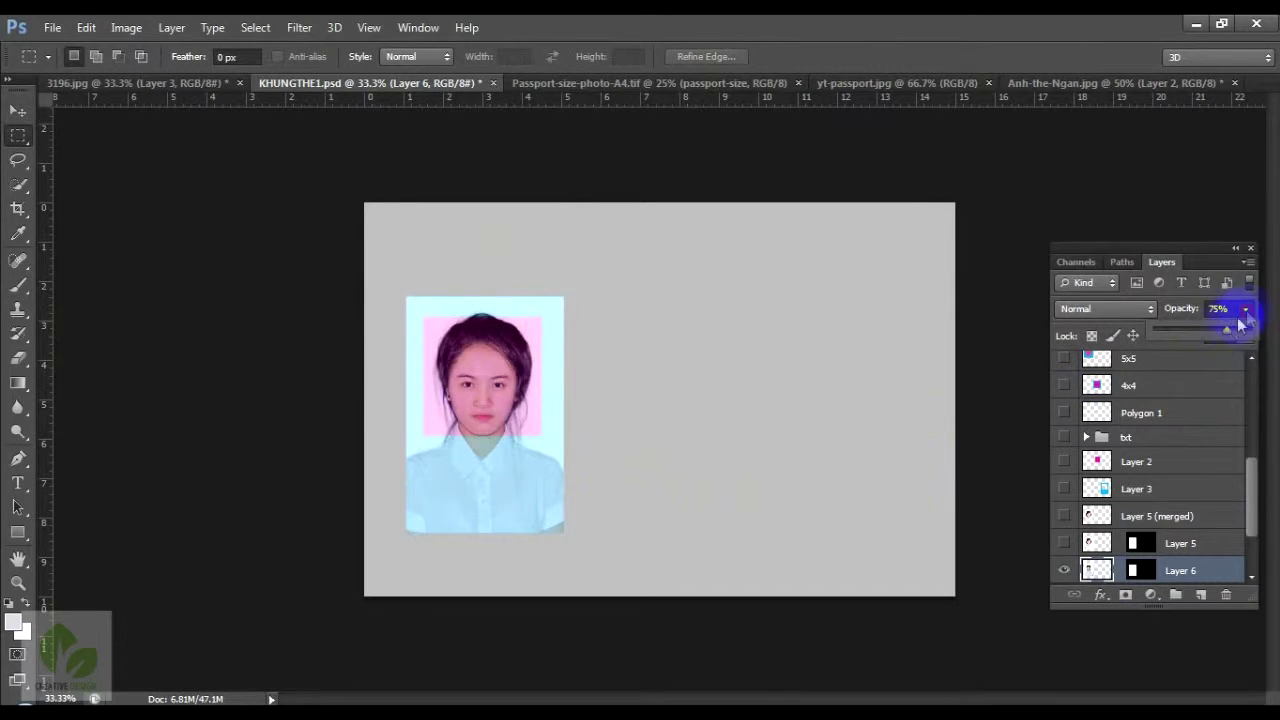
{"action": "left_click_drag", "start_coordinate": [1247, 316], "coordinate": [1258, 330]}
{"action": "scroll", "coordinate": [1128, 452], "scroll_direction": "down", "scroll_amount": 1}
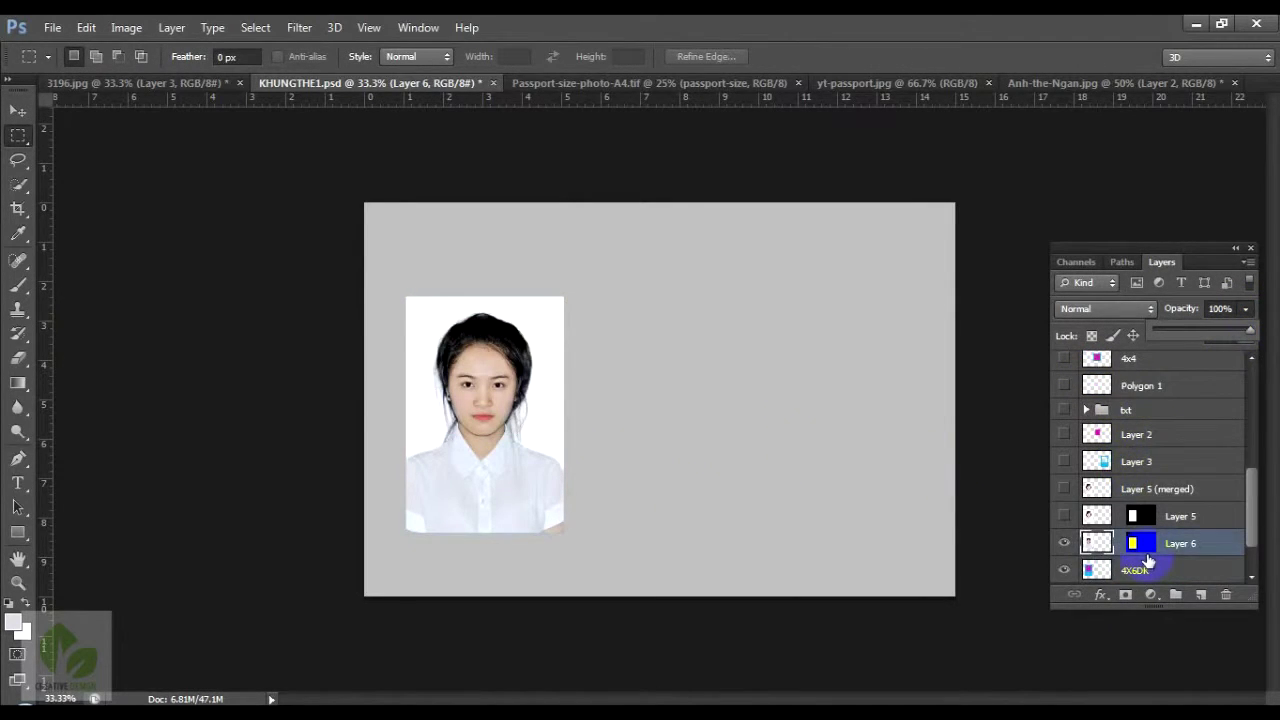
Nudge the portrait 3 px right and merge it with 4X6DK into a new Layer 6 (merged).
{"action": "key", "text": "ctrl+t"}
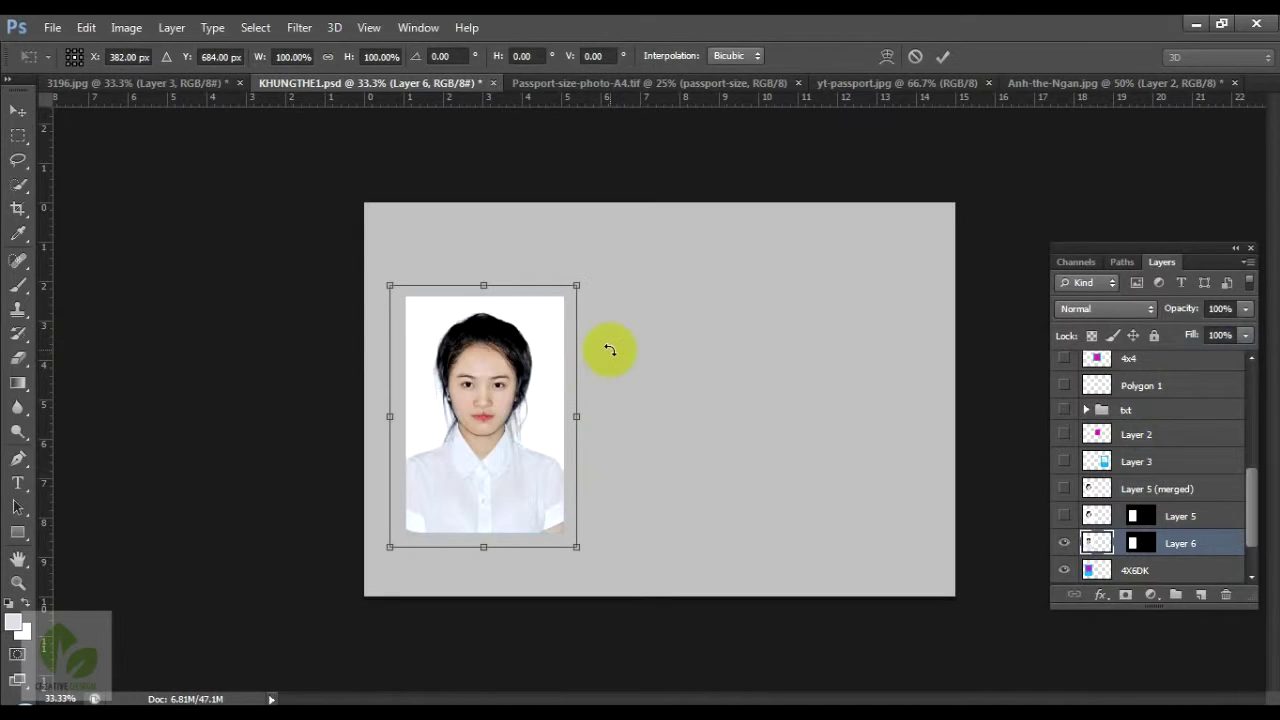
{"action": "key", "text": "Right"}
{"action": "key", "text": "Right"}
{"action": "key", "text": "Right"}
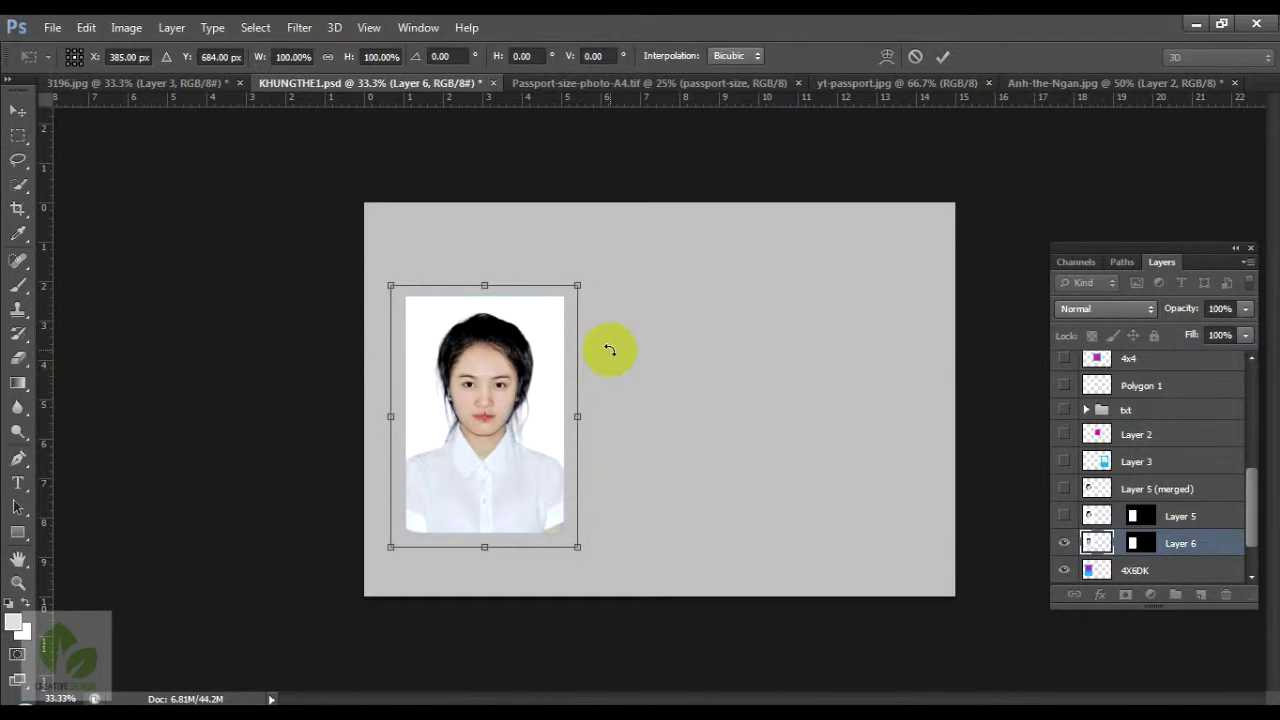
{"action": "key", "text": "Return"}
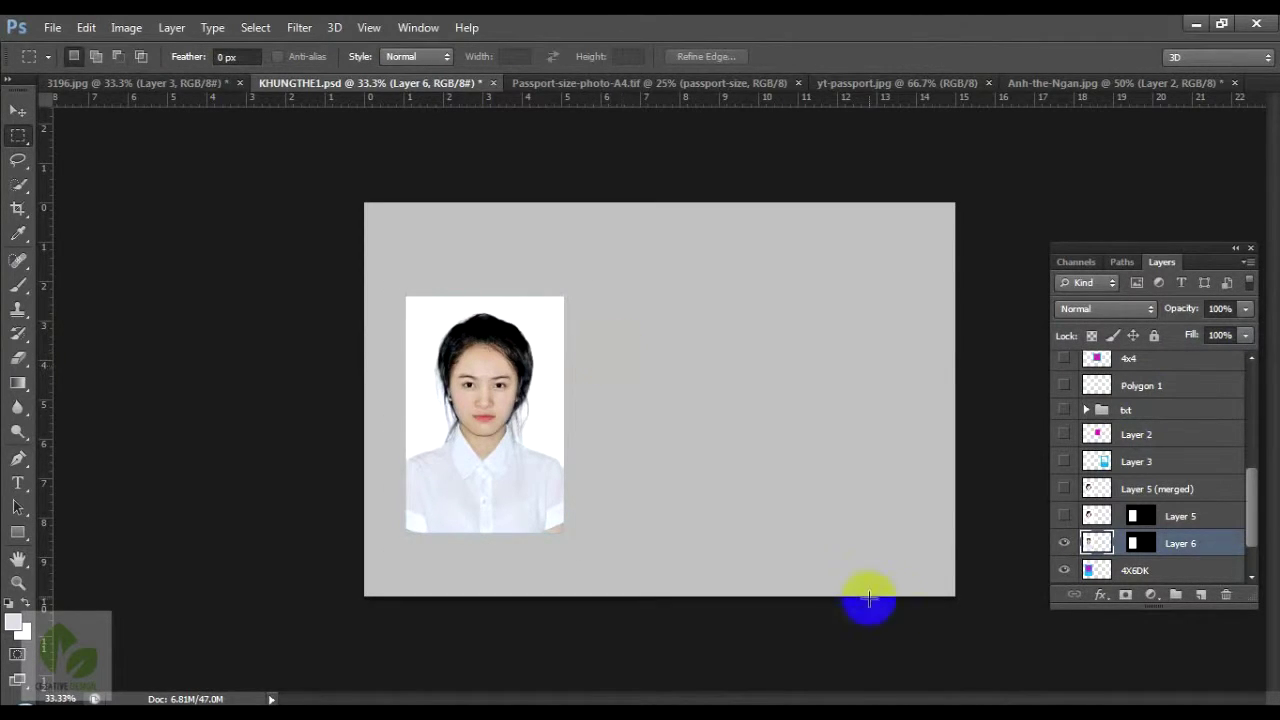
{"action": "left_click", "coordinate": [1190, 574], "text": "shift"}
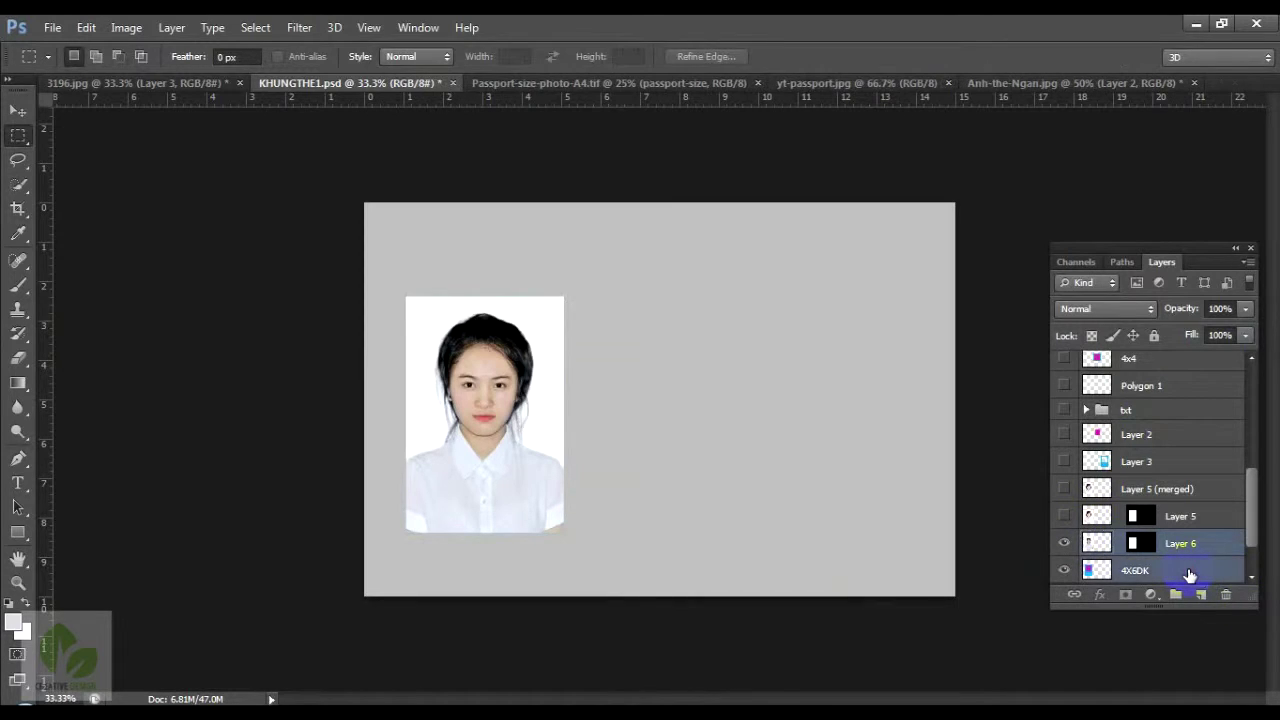
{"action": "key", "text": "ctrl+alt+e"}
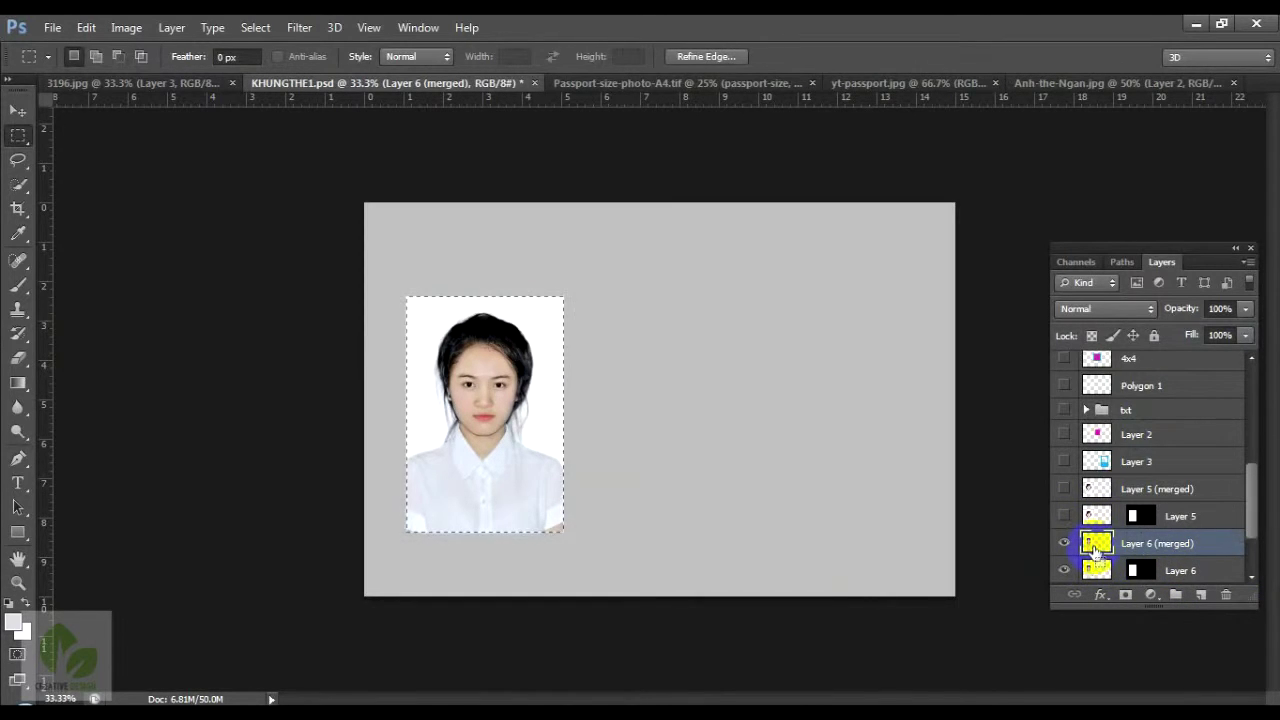
Go to yt-passport.jpg and duplicate its Background into a new layer.
{"action": "left_click", "coordinate": [646, 84]}
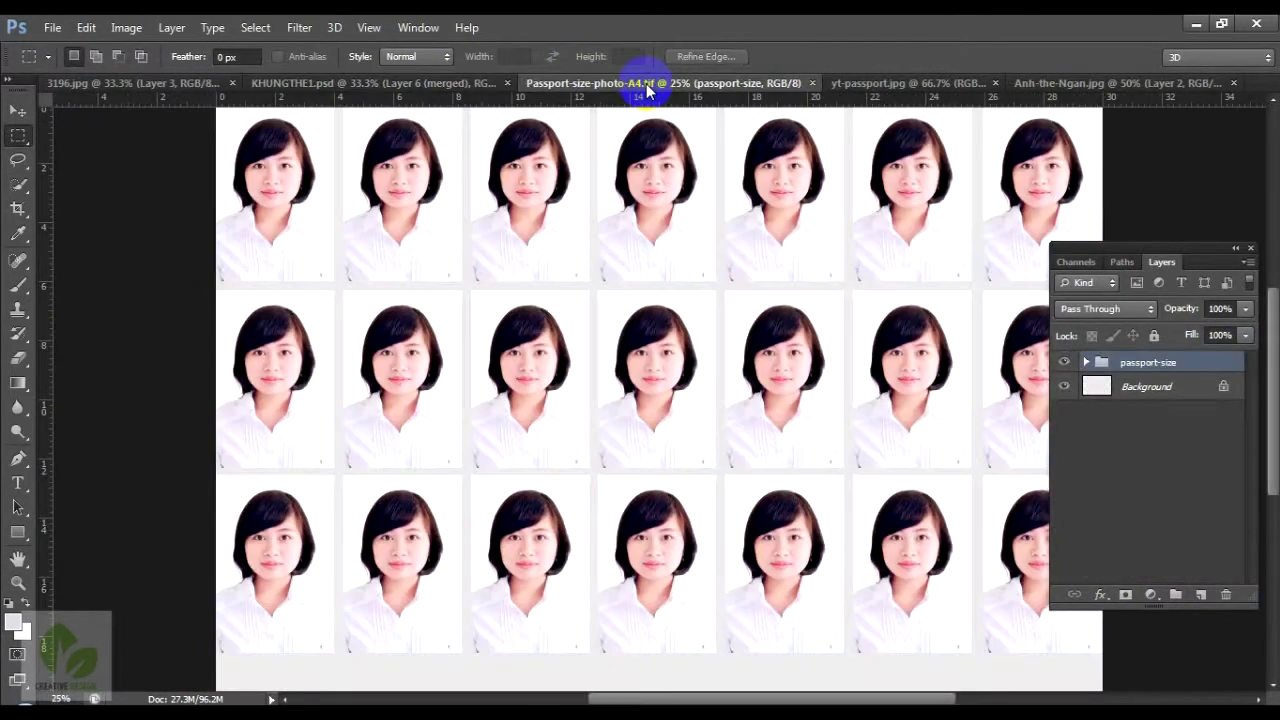
{"action": "left_click", "coordinate": [1040, 84]}
{"action": "left_click", "coordinate": [903, 84]}
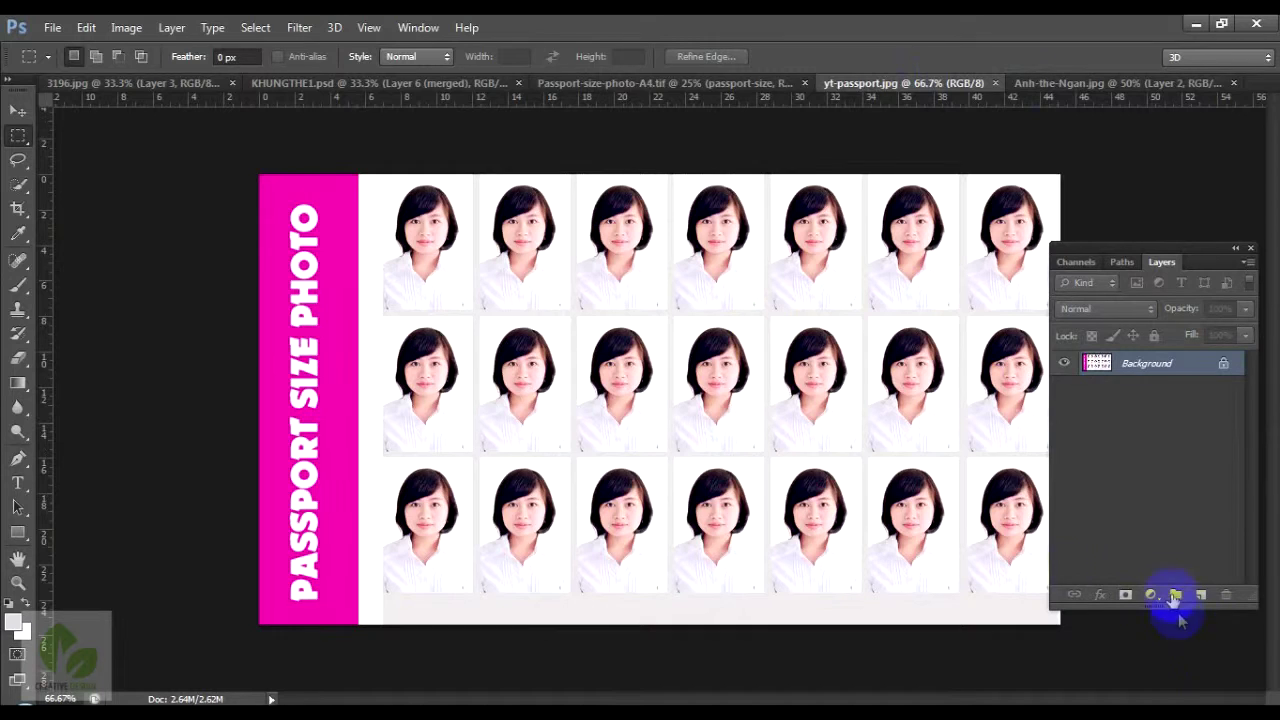
{"action": "key", "text": "ctrl+j"}
Set the foreground to white, then to the pale grey strip below the photos, via the eyedropper.
{"action": "left_click", "coordinate": [16, 620]}
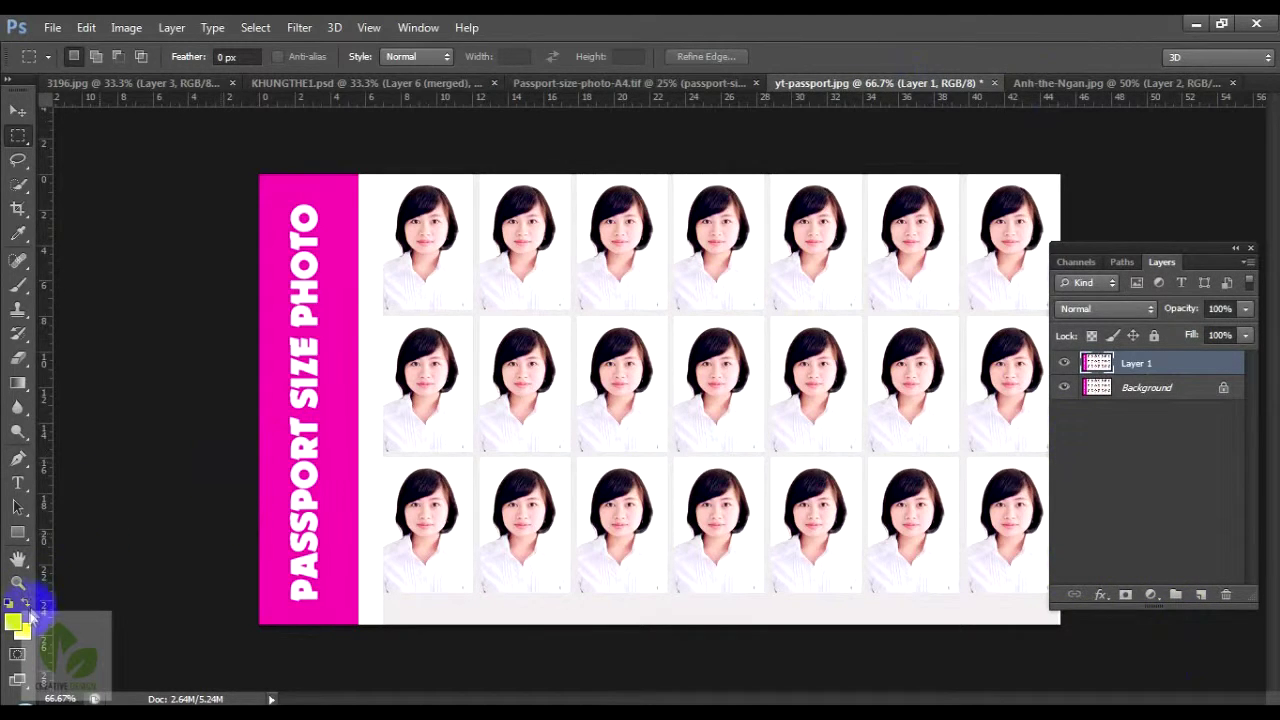
{"action": "left_click", "coordinate": [375, 580]}
{"action": "key", "text": "Return"}
{"action": "key", "text": "m"}
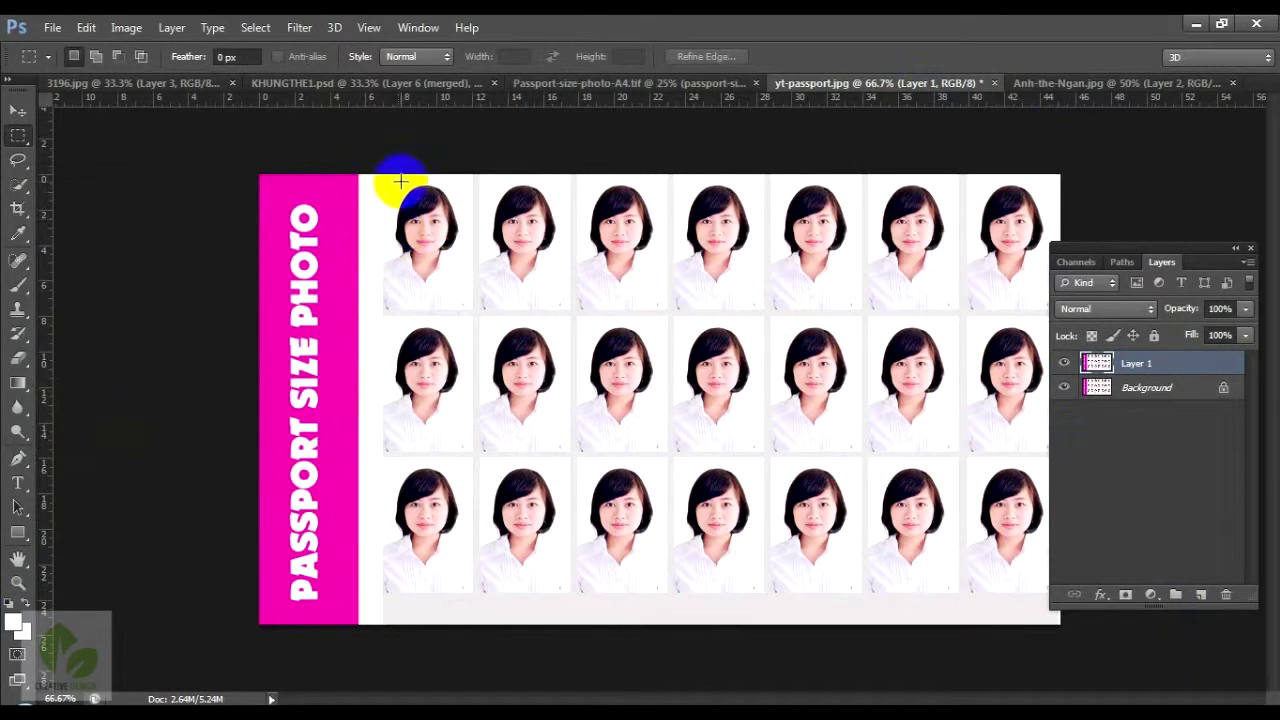
{"action": "mouse_move", "coordinate": [370, 157]}
{"action": "left_mouse_down"}
{"action": "mouse_move", "coordinate": [857, 594]}
{"action": "mouse_move", "coordinate": [851, 606]}
{"action": "left_mouse_up"}
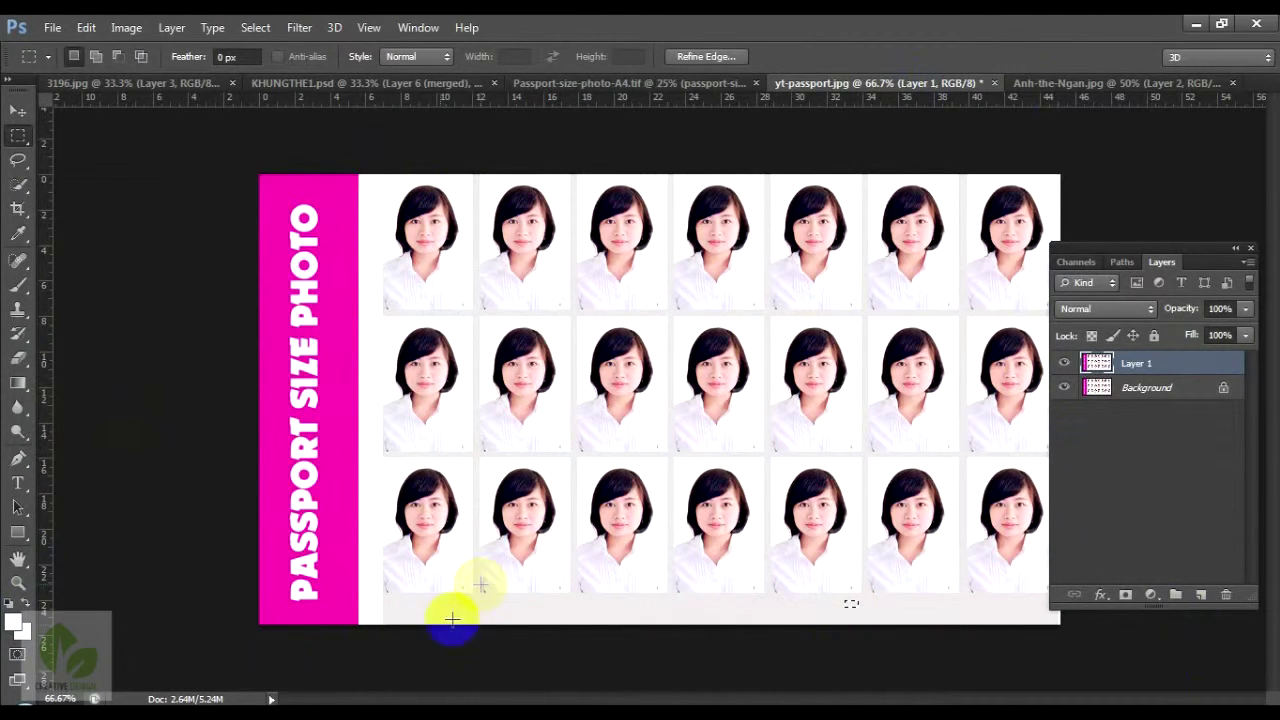
{"action": "left_click", "coordinate": [20, 630]}
{"action": "left_click", "coordinate": [423, 608]}
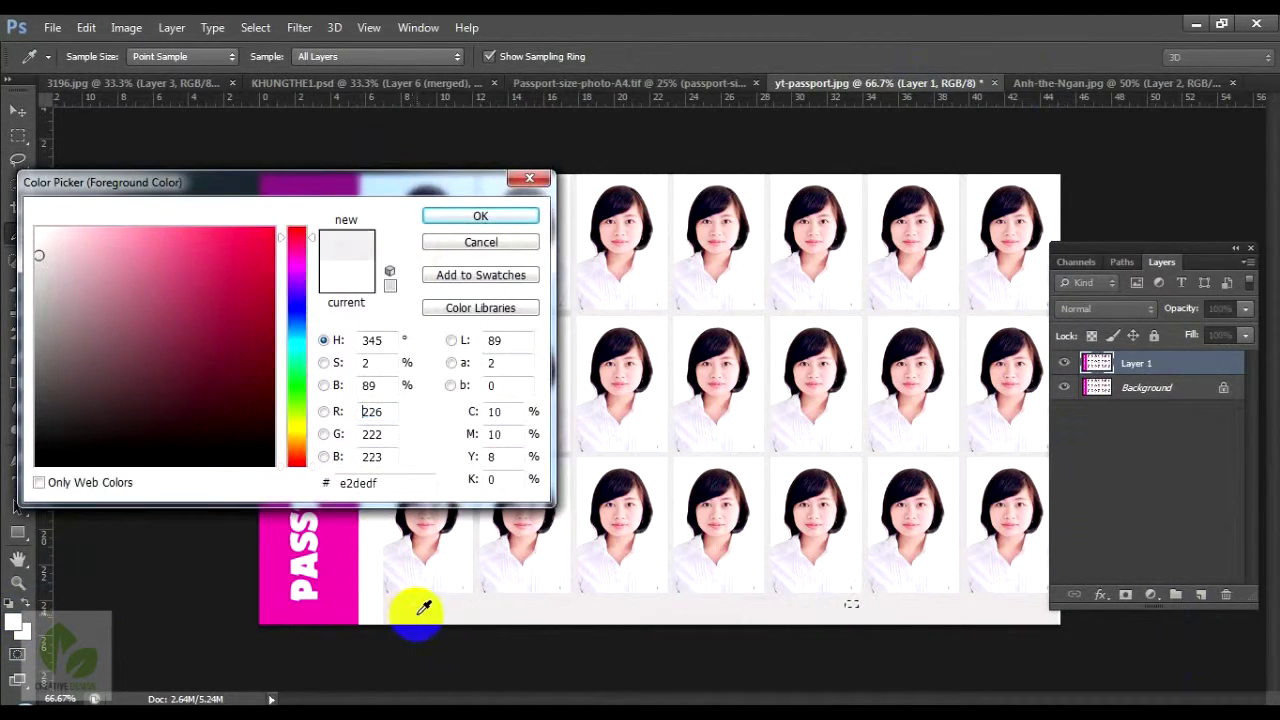
{"action": "key", "text": "Return"}
Select the top-left block of four photos and copy it, dismissing the no-pixels-selected warning.
{"action": "left_click_drag", "start_coordinate": [360, 157], "coordinate": [449, 331]}
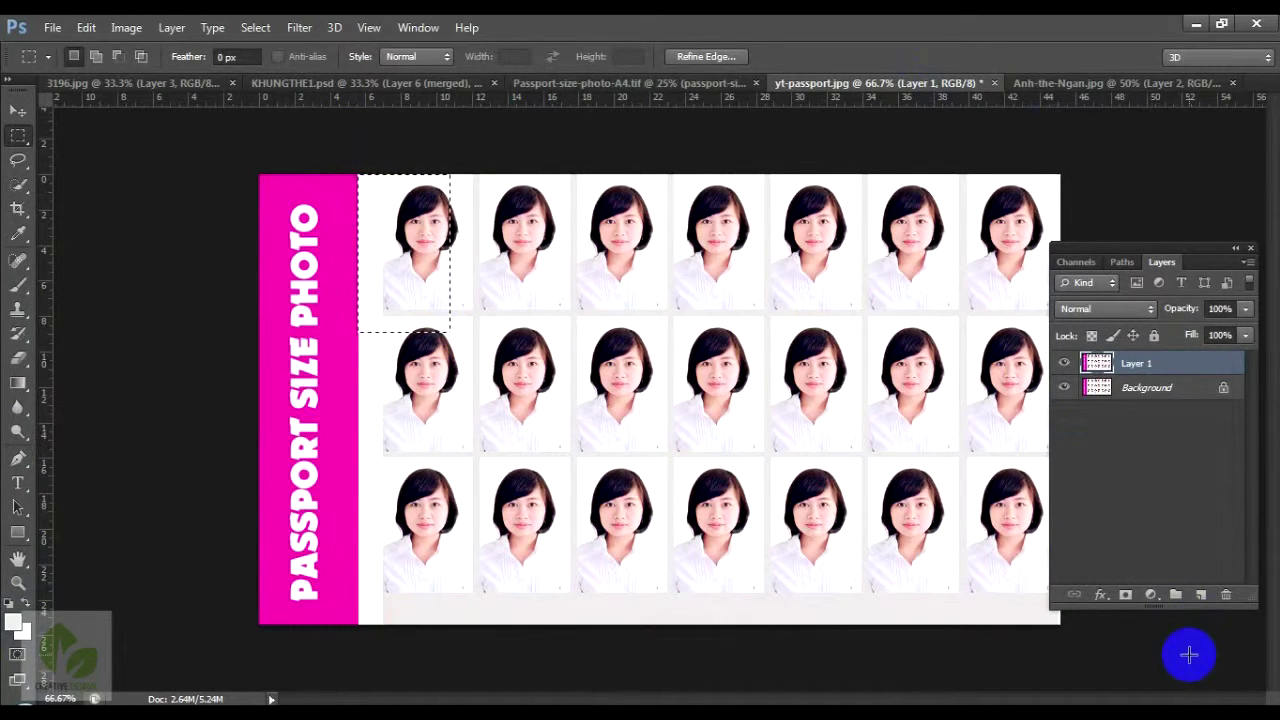
{"action": "left_click", "coordinate": [1190, 698]}
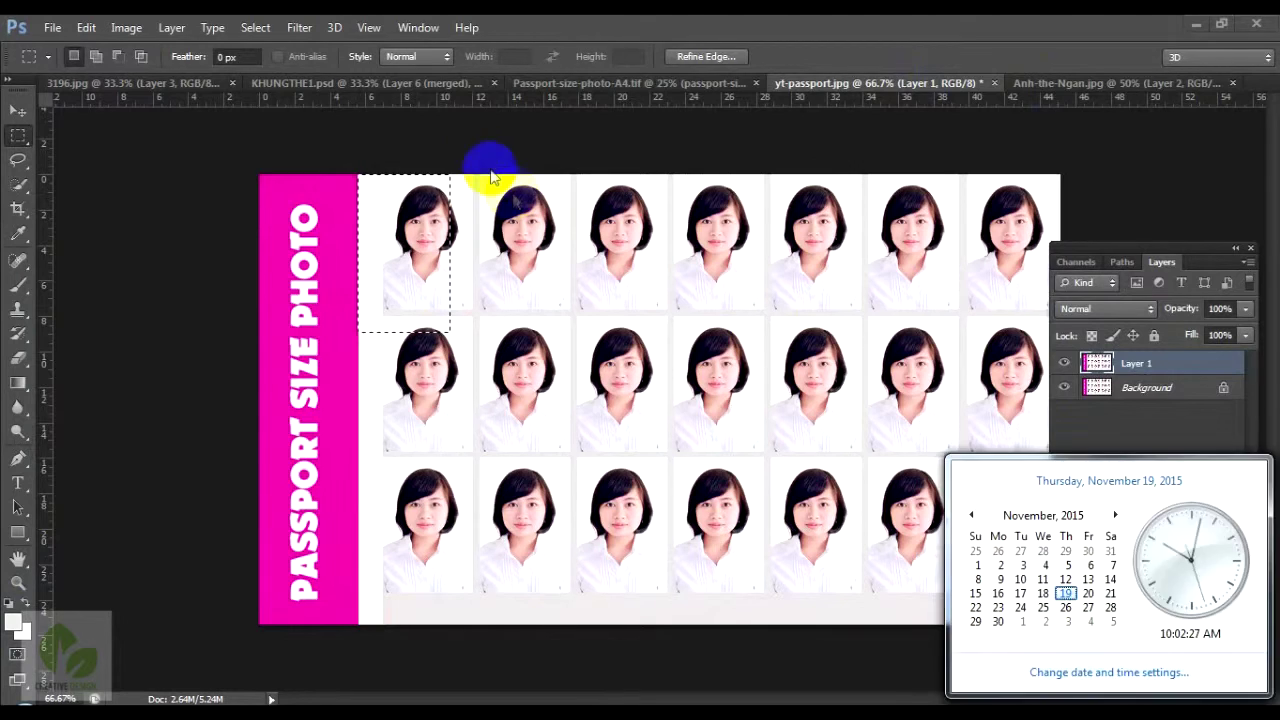
{"action": "left_click", "coordinate": [512, 200]}
{"action": "left_click_drag", "start_coordinate": [364, 160], "coordinate": [535, 401]}
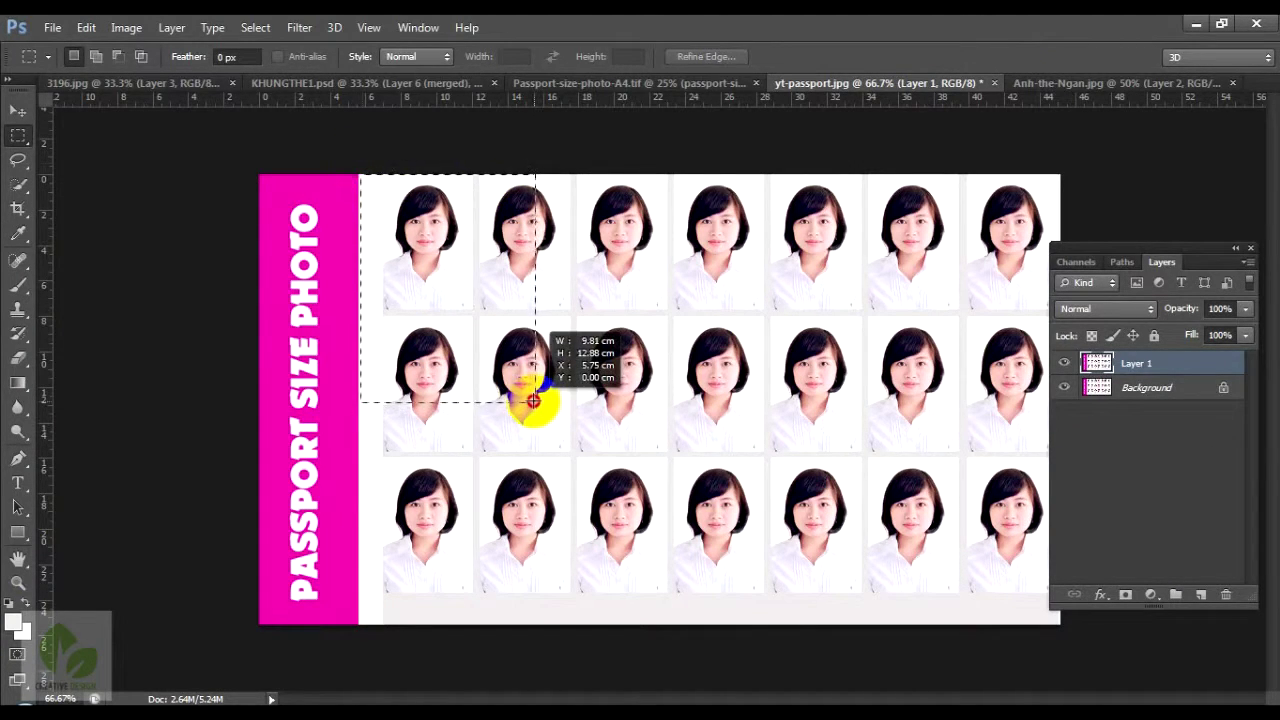
{"action": "key", "text": "ctrl+c"}
{"action": "left_click", "coordinate": [600, 295]}
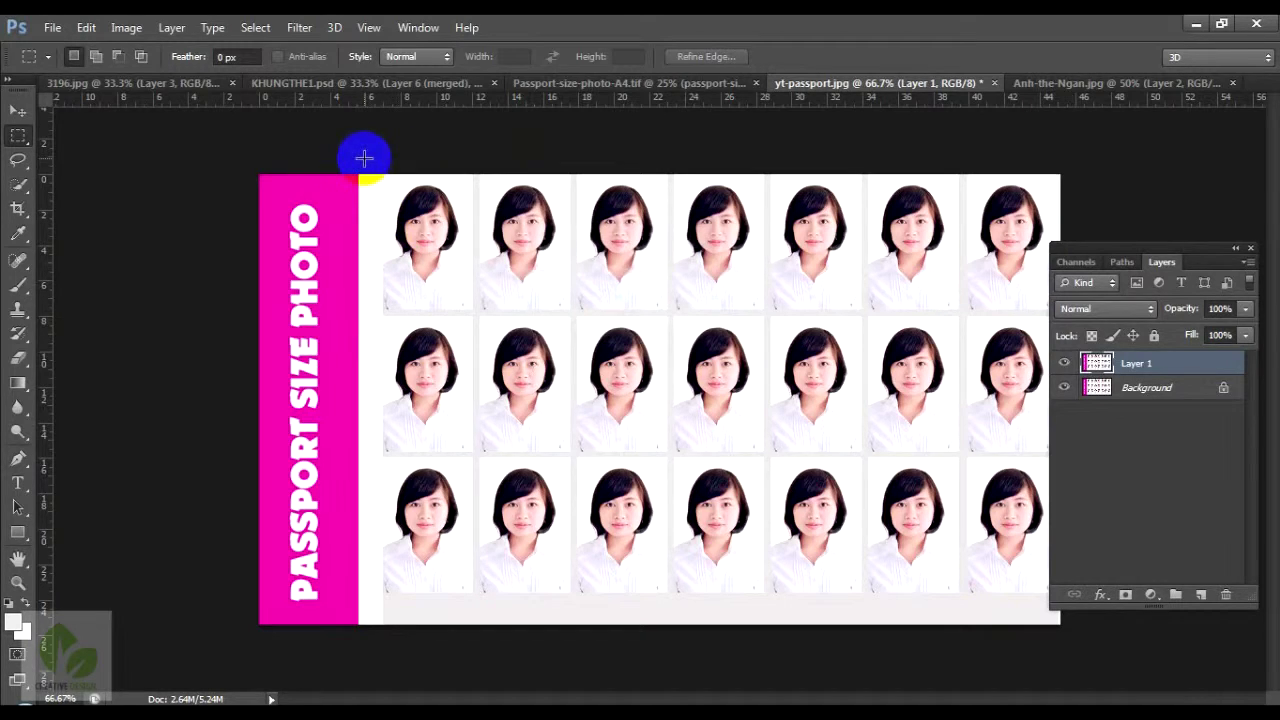
{"action": "left_click", "coordinate": [366, 114]}
{"action": "left_click", "coordinate": [610, 505]}
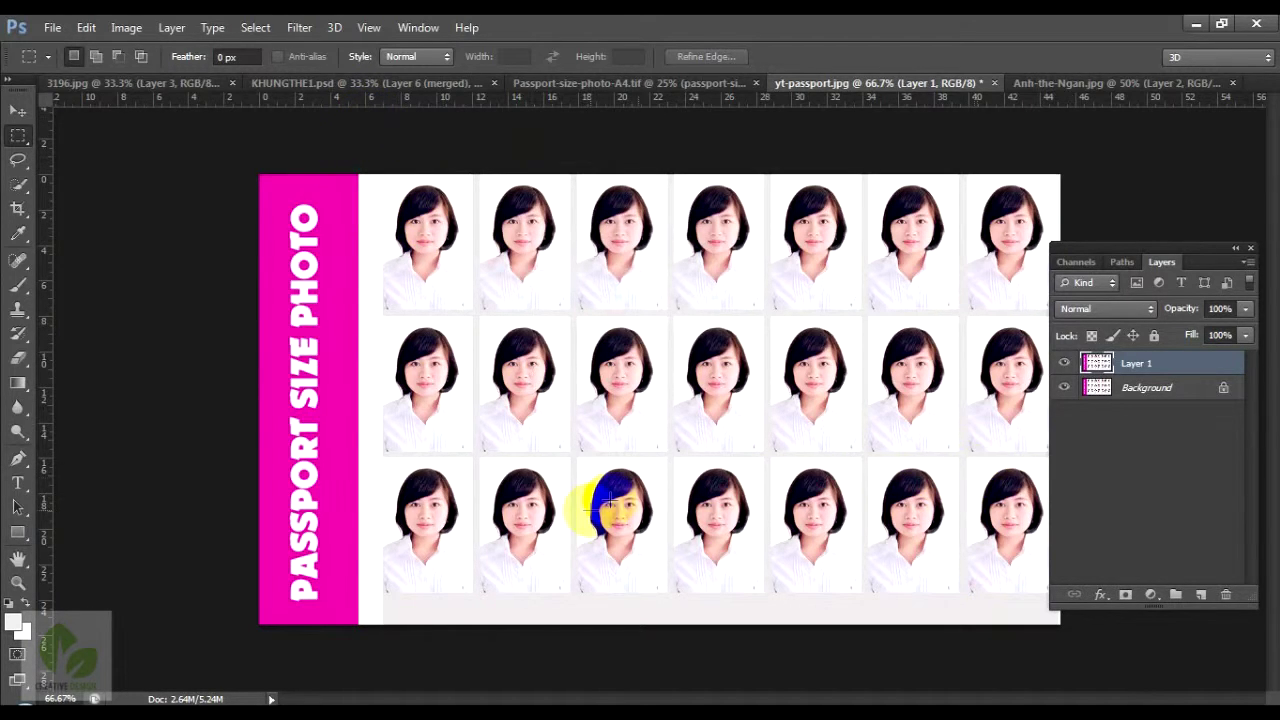
{"action": "left_click", "coordinate": [1120, 392]}
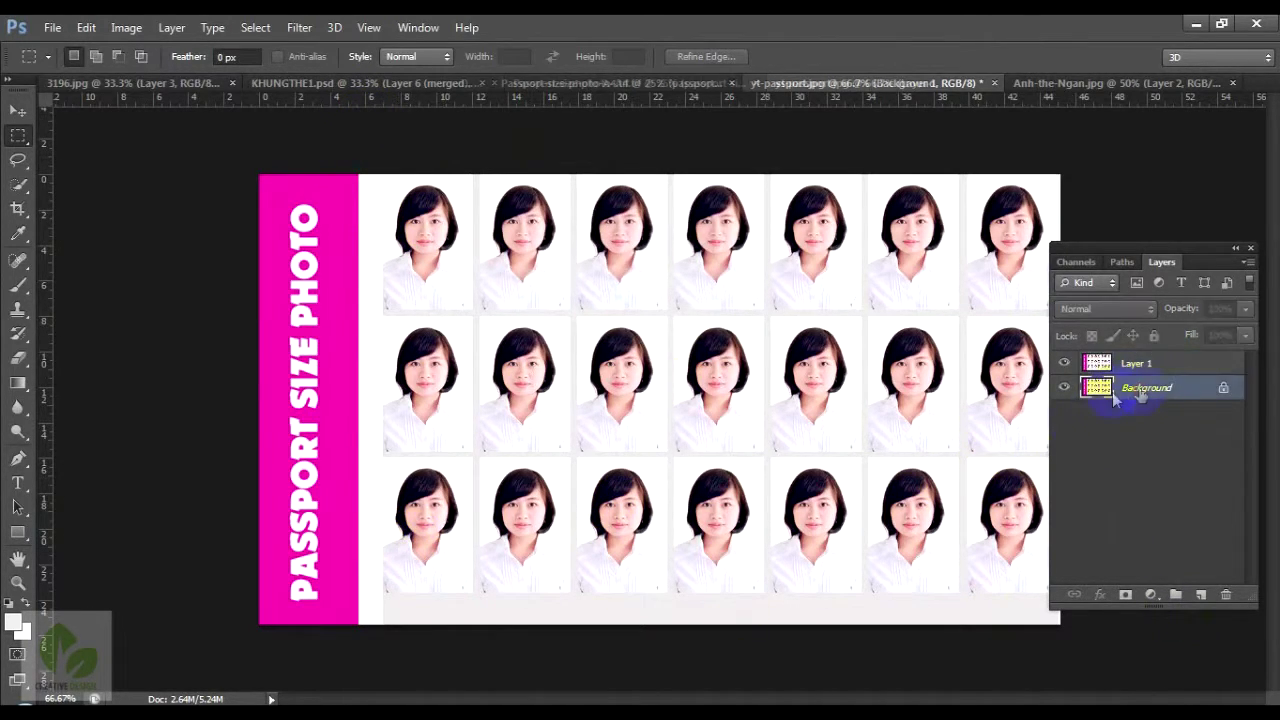
{"action": "left_click", "coordinate": [1201, 596]}
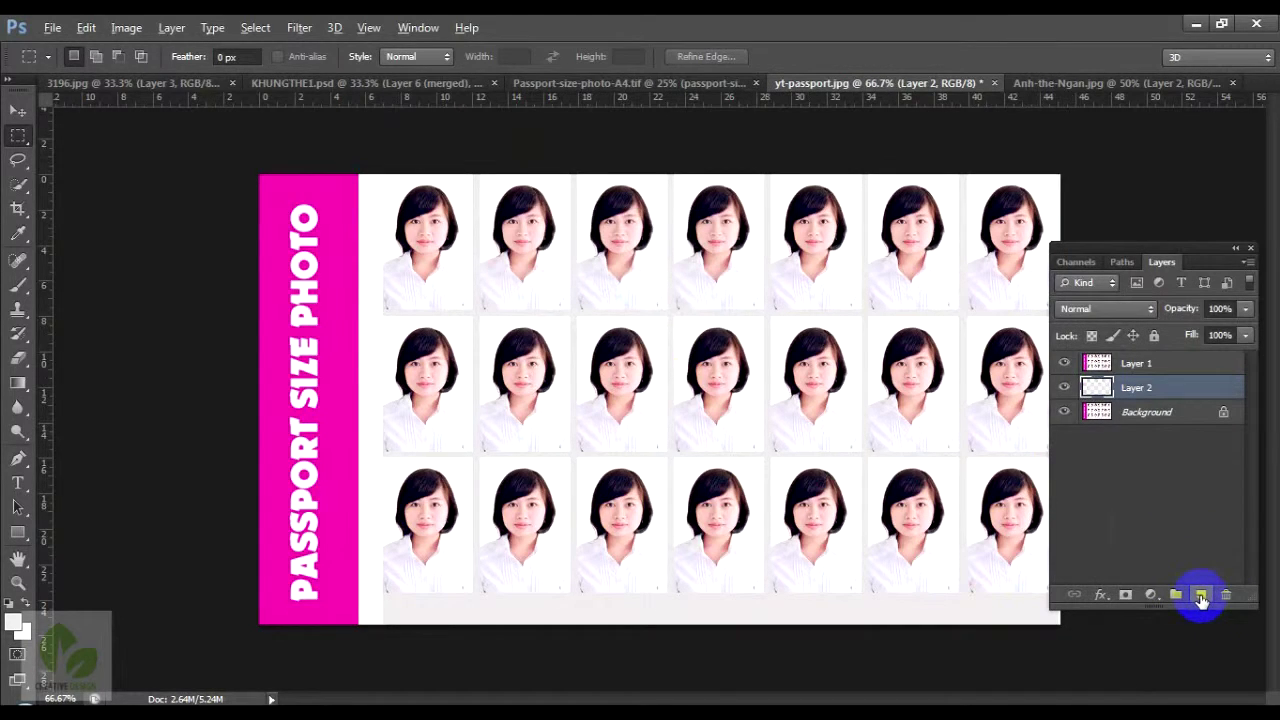
{"action": "left_click_drag", "start_coordinate": [240, 157], "coordinate": [352, 690]}
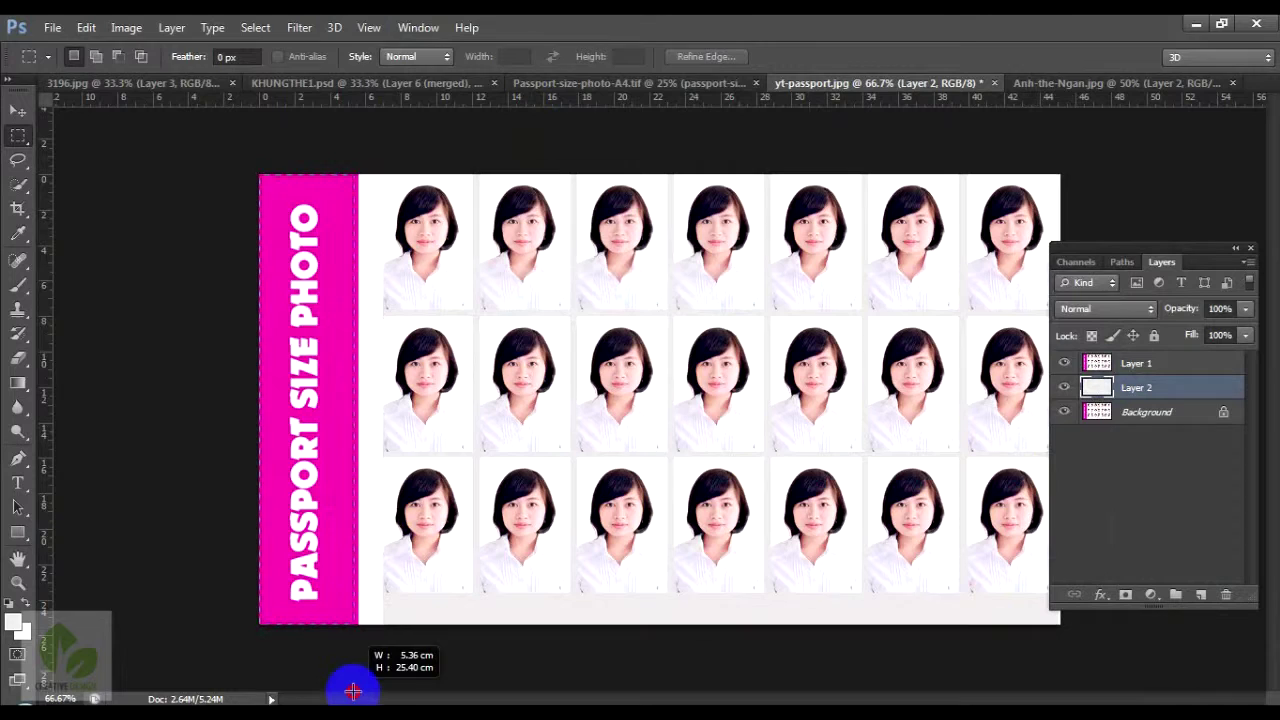
{"action": "left_click", "coordinate": [608, 563]}
{"action": "left_click", "coordinate": [1201, 596]}
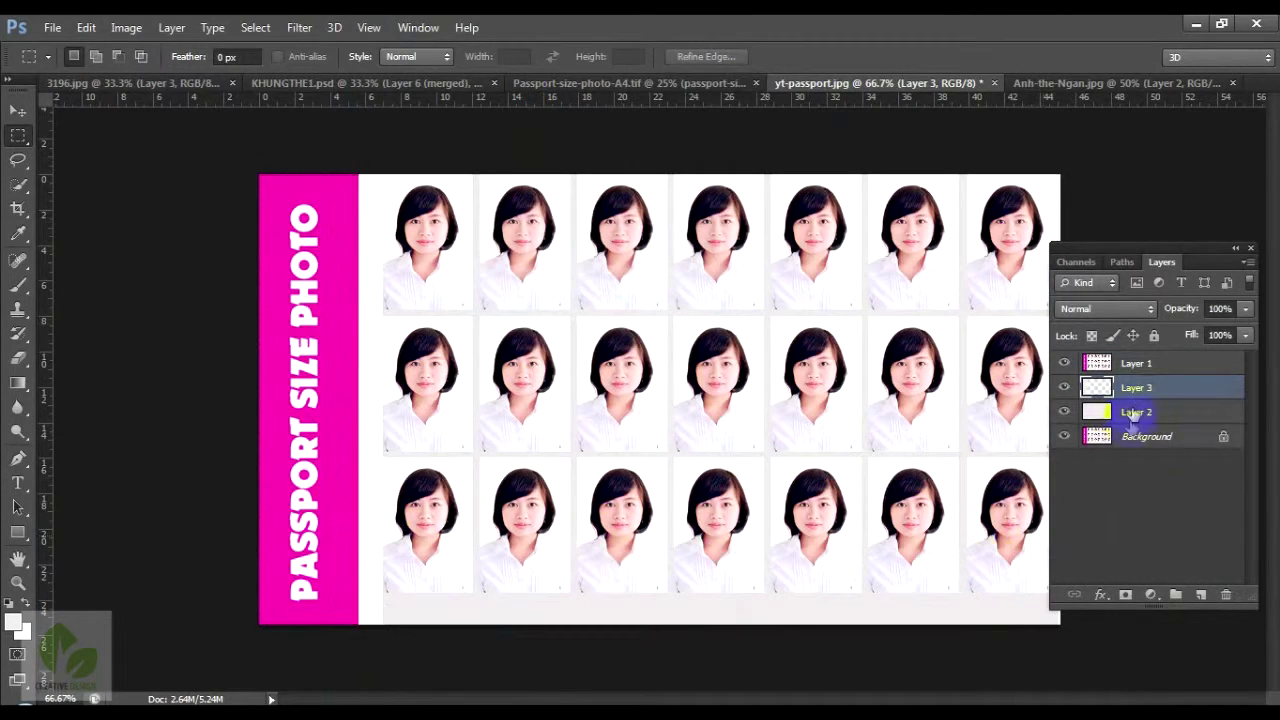
{"action": "left_click_drag", "start_coordinate": [1135, 366], "coordinate": [1128, 356]}
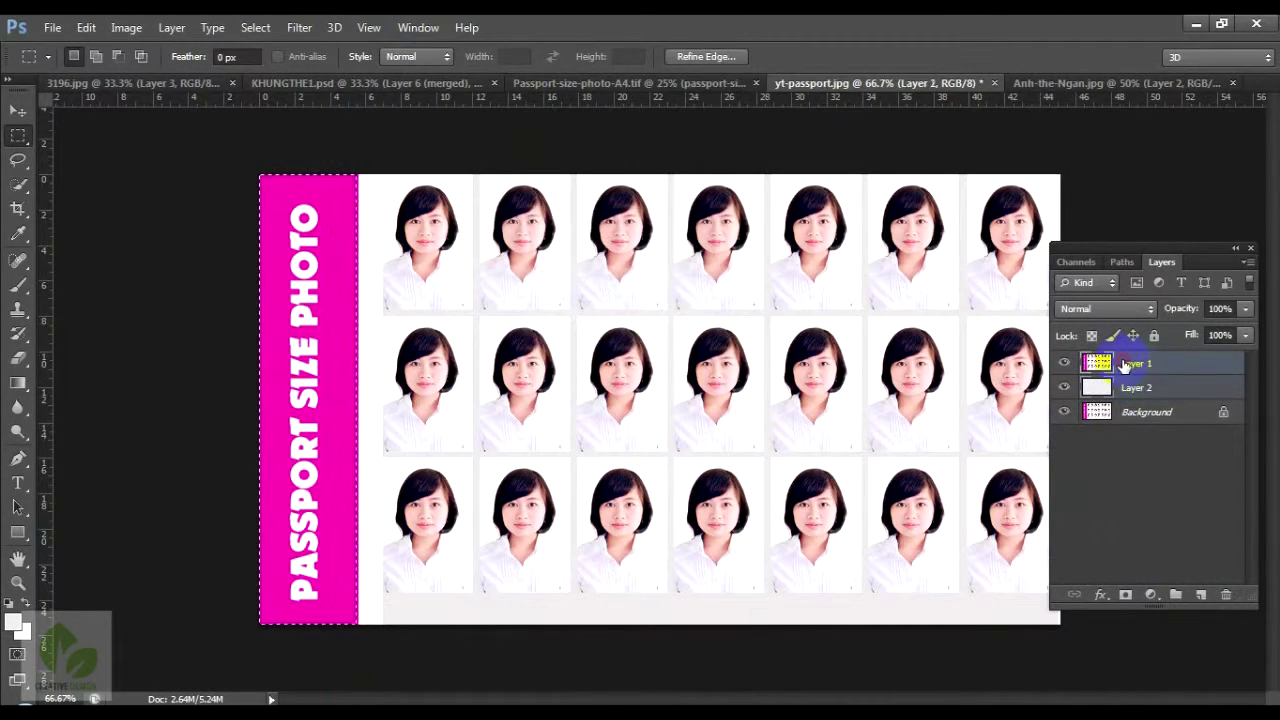
{"action": "left_click", "coordinate": [1137, 388]}
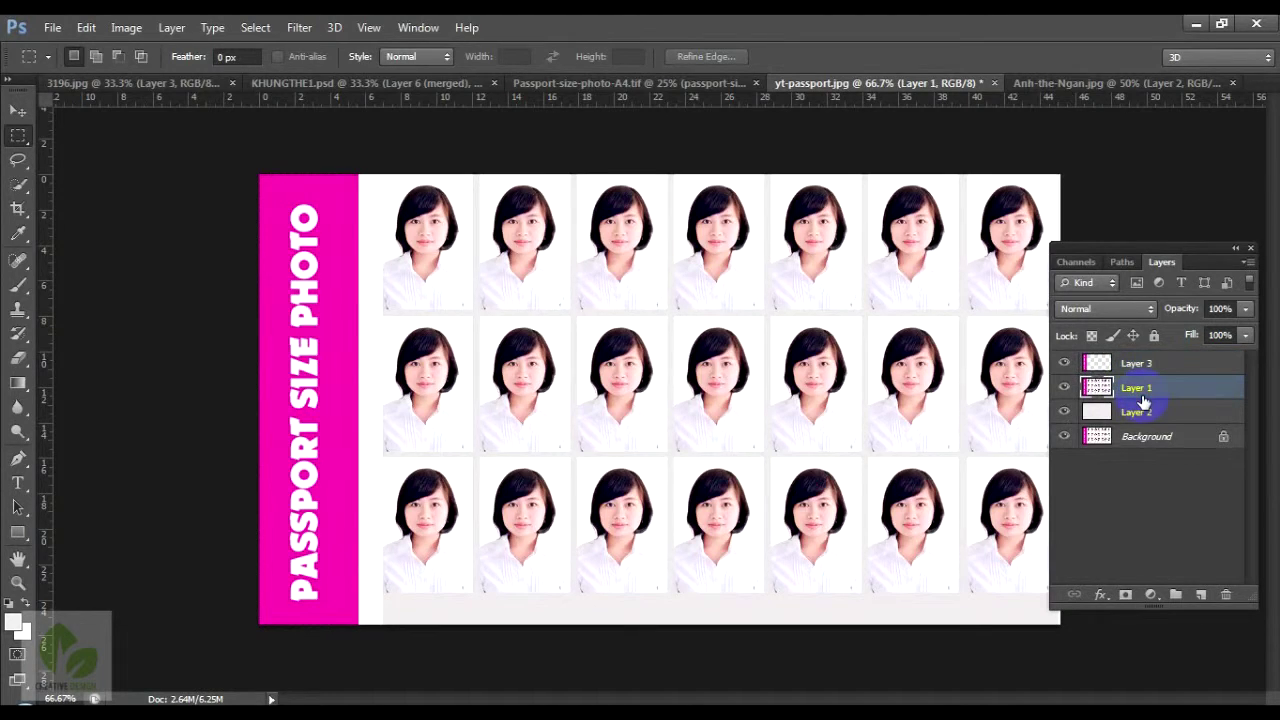
{"action": "key", "text": "Delete"}
{"action": "left_click", "coordinate": [1100, 363]}
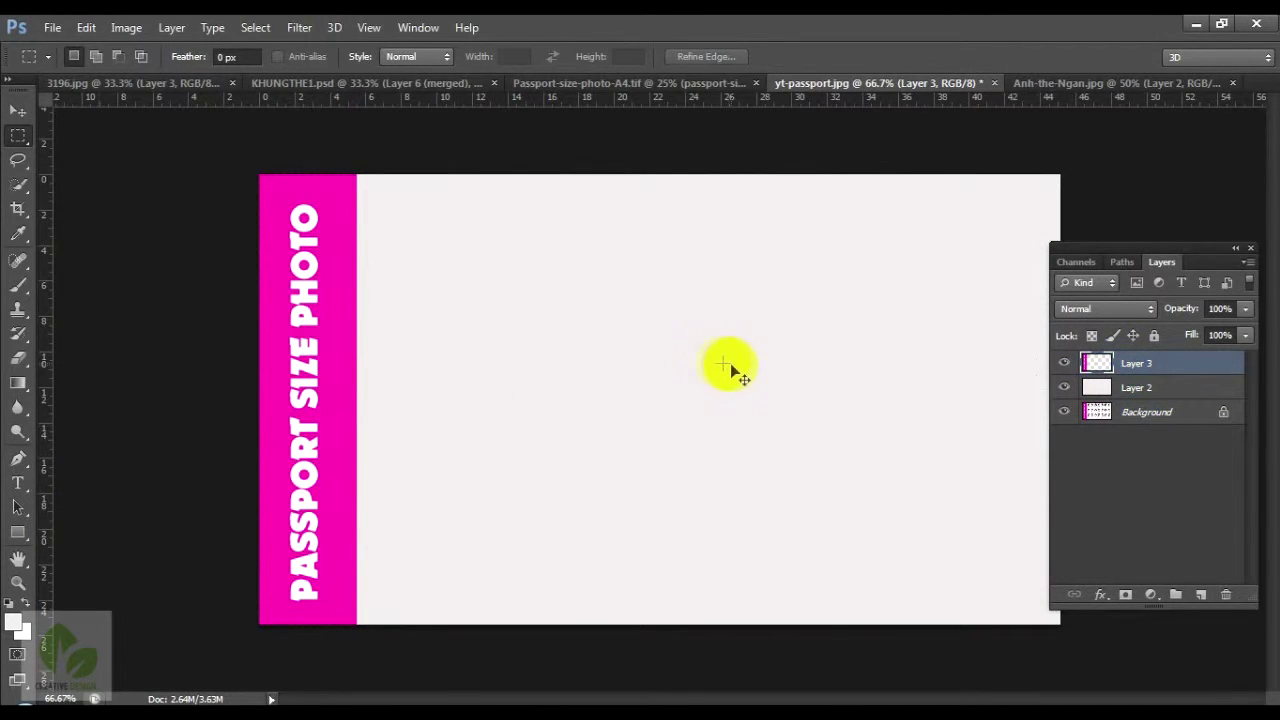
{"action": "key", "text": "ctrl+v"}
{"action": "key", "text": "ctrl+z"}
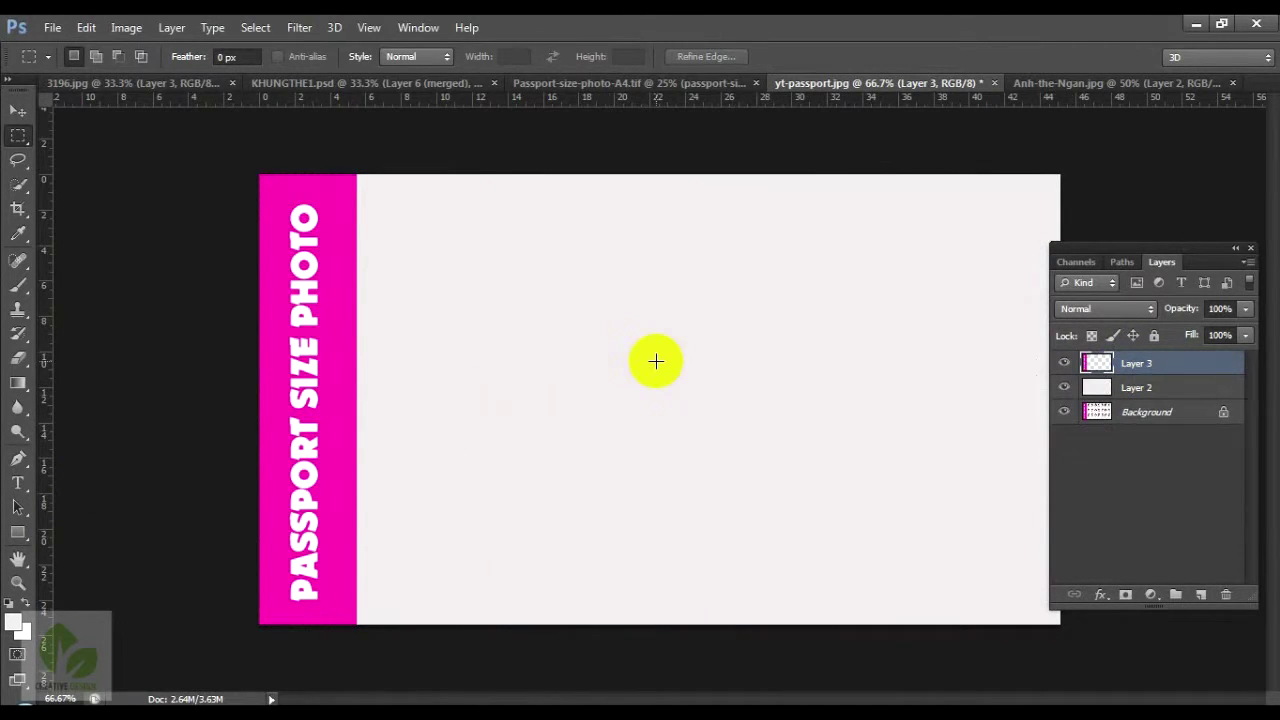
{"action": "key", "text": "ctrl+v"}
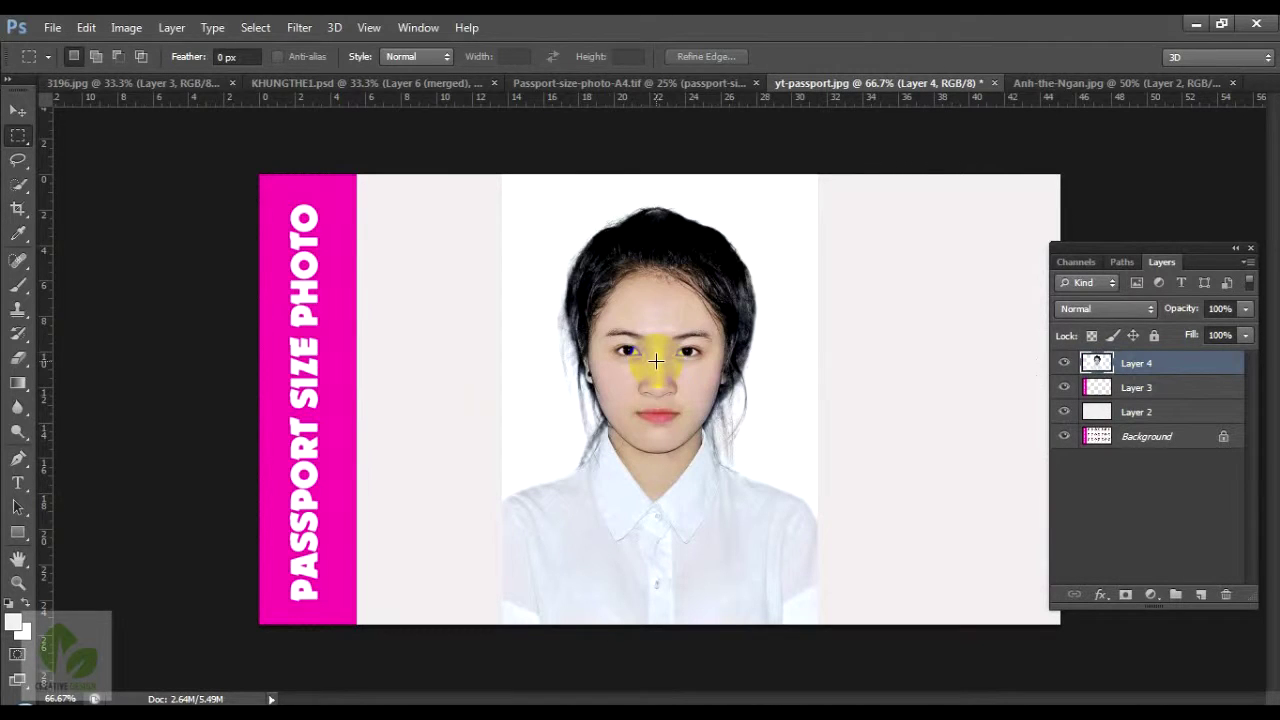
{"action": "key", "text": "ctrl+z"}
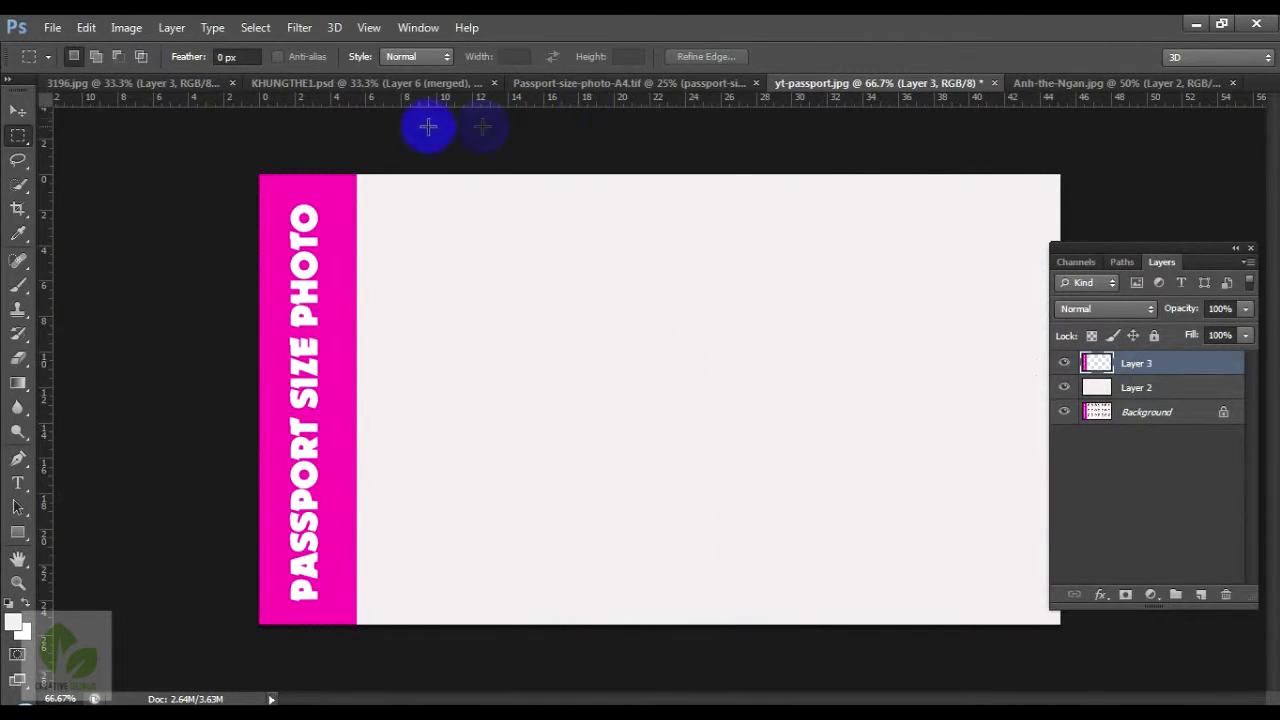
In KHUNGTHE1.psd, toggle the Layer 6 (merged) portrait off and back on.
{"action": "left_click", "coordinate": [323, 83]}
{"action": "left_click", "coordinate": [1100, 516]}
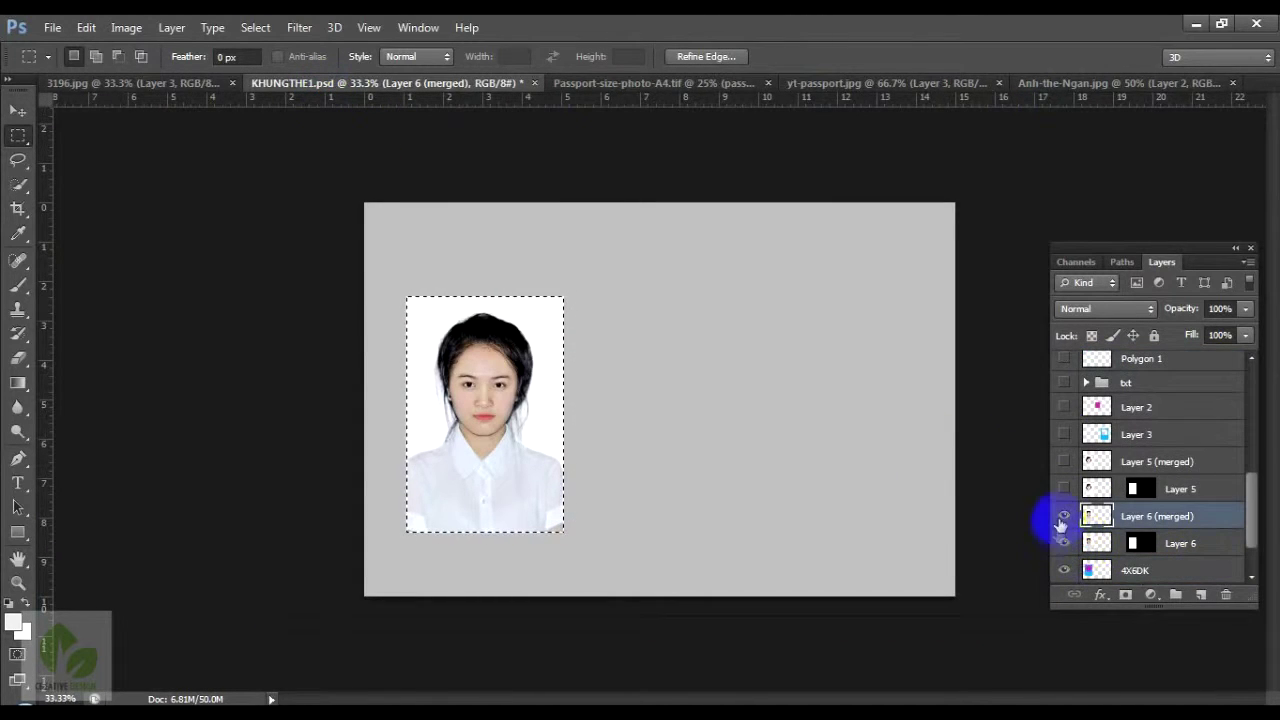
{"action": "left_click", "coordinate": [1064, 517]}
{"action": "left_click", "coordinate": [1064, 517]}
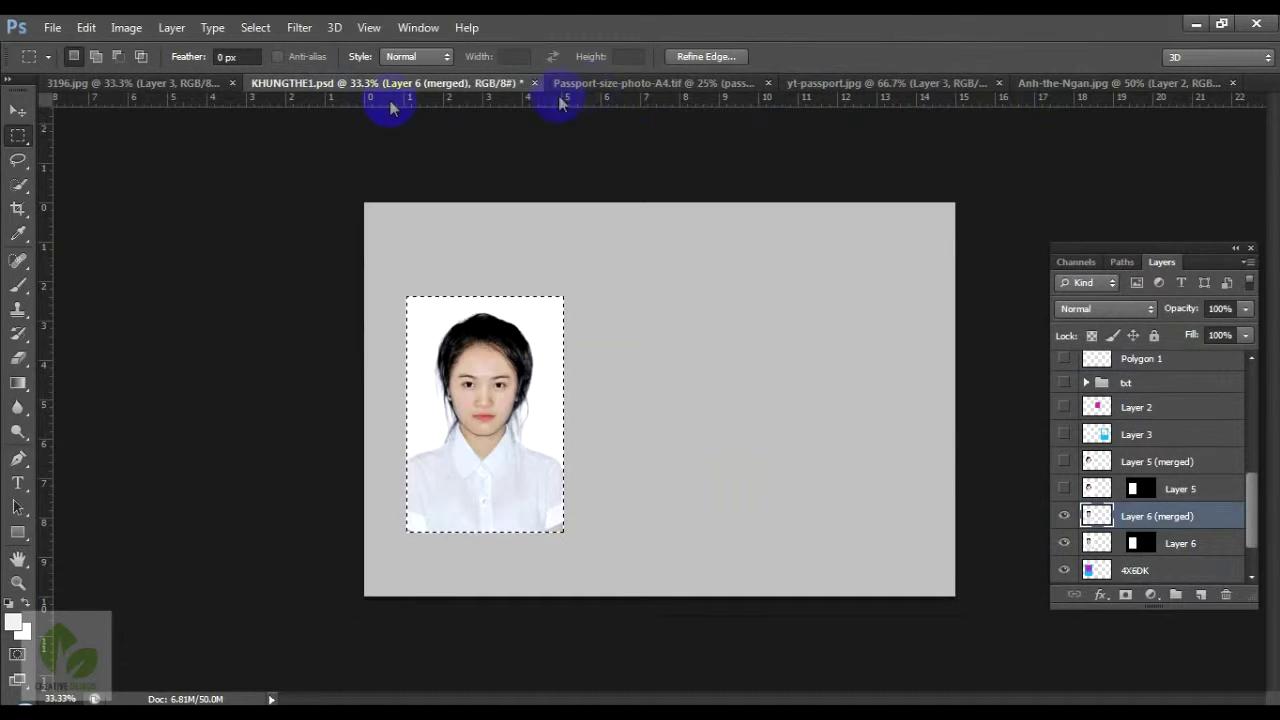
In Passport-size-photo-A4.tif, zoom out, hide the passport-size group, and create a new layer group.
{"action": "left_click", "coordinate": [591, 88]}
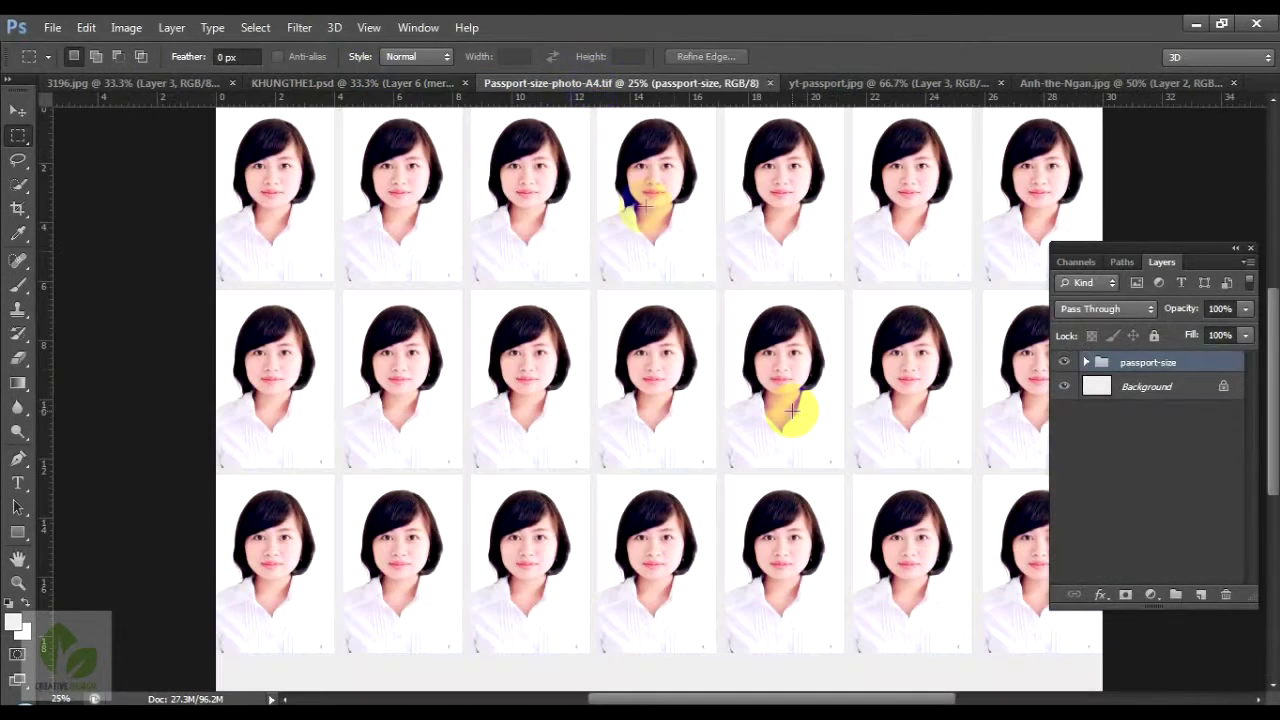
{"action": "key", "text": "ctrl+minus"}
{"action": "key", "text": "ctrl+minus"}
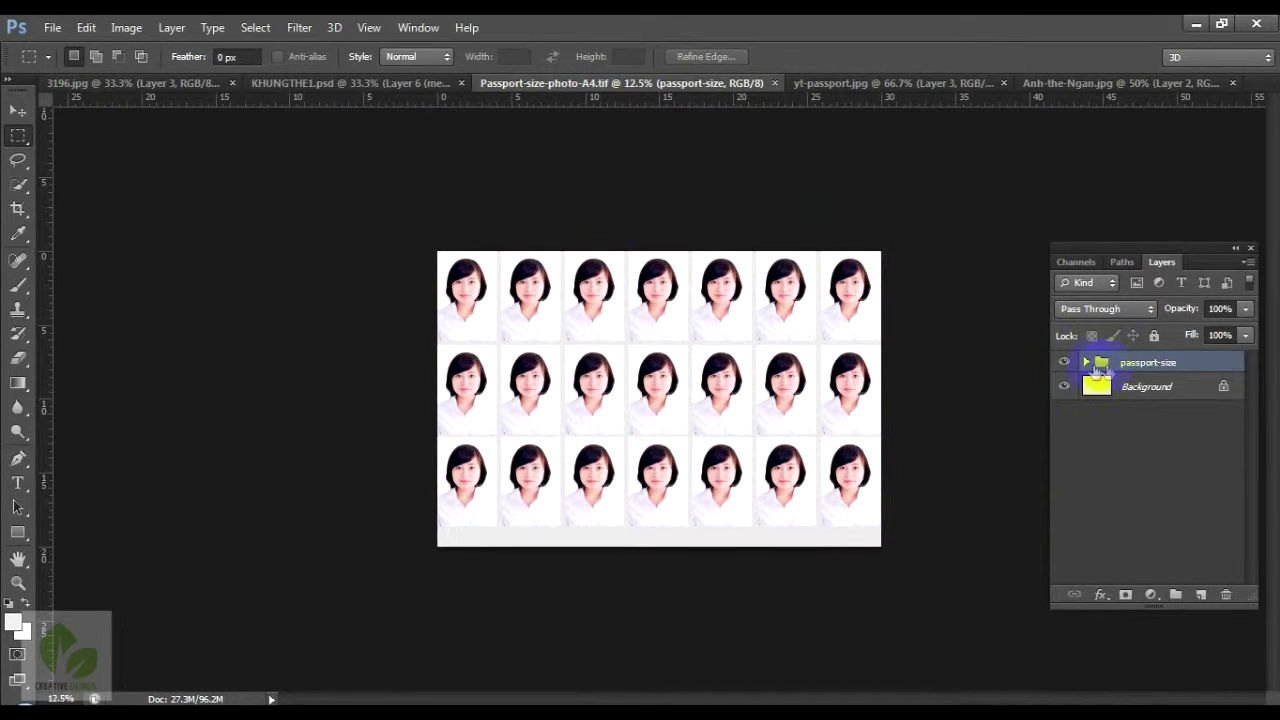
{"action": "left_click", "coordinate": [1064, 362]}
{"action": "left_click", "coordinate": [1140, 386]}
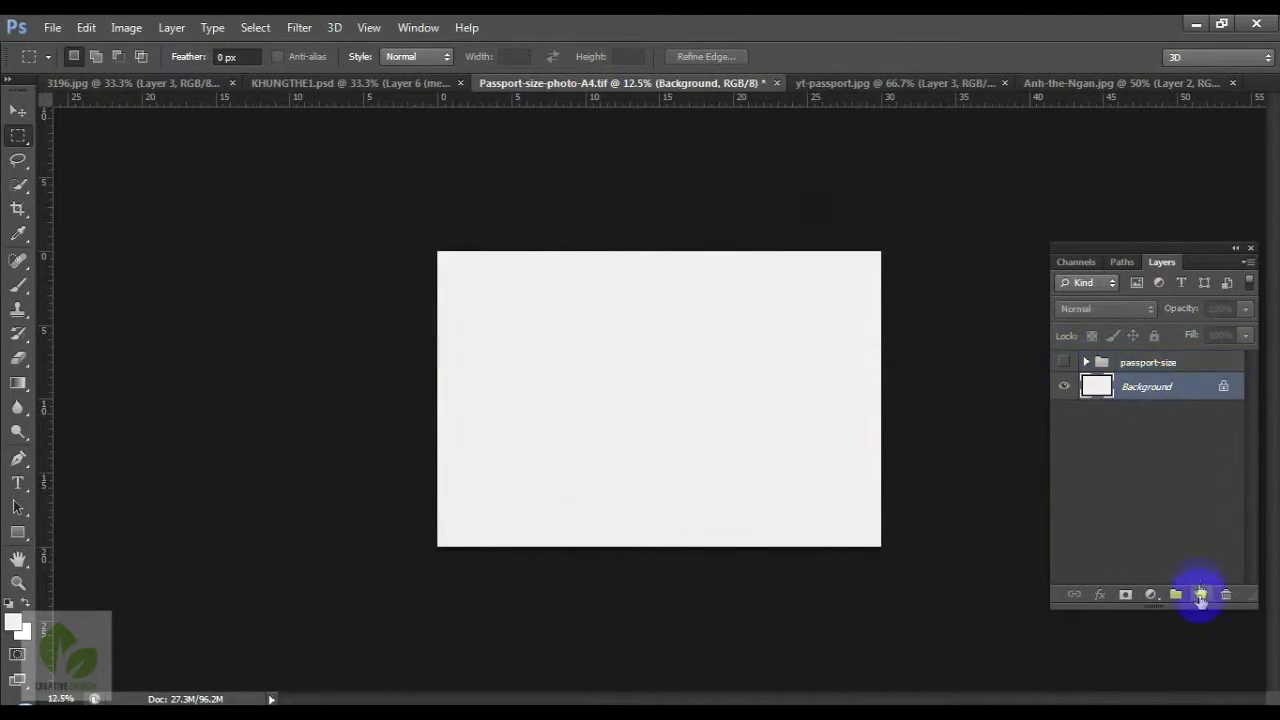
{"action": "left_click", "coordinate": [1176, 595]}
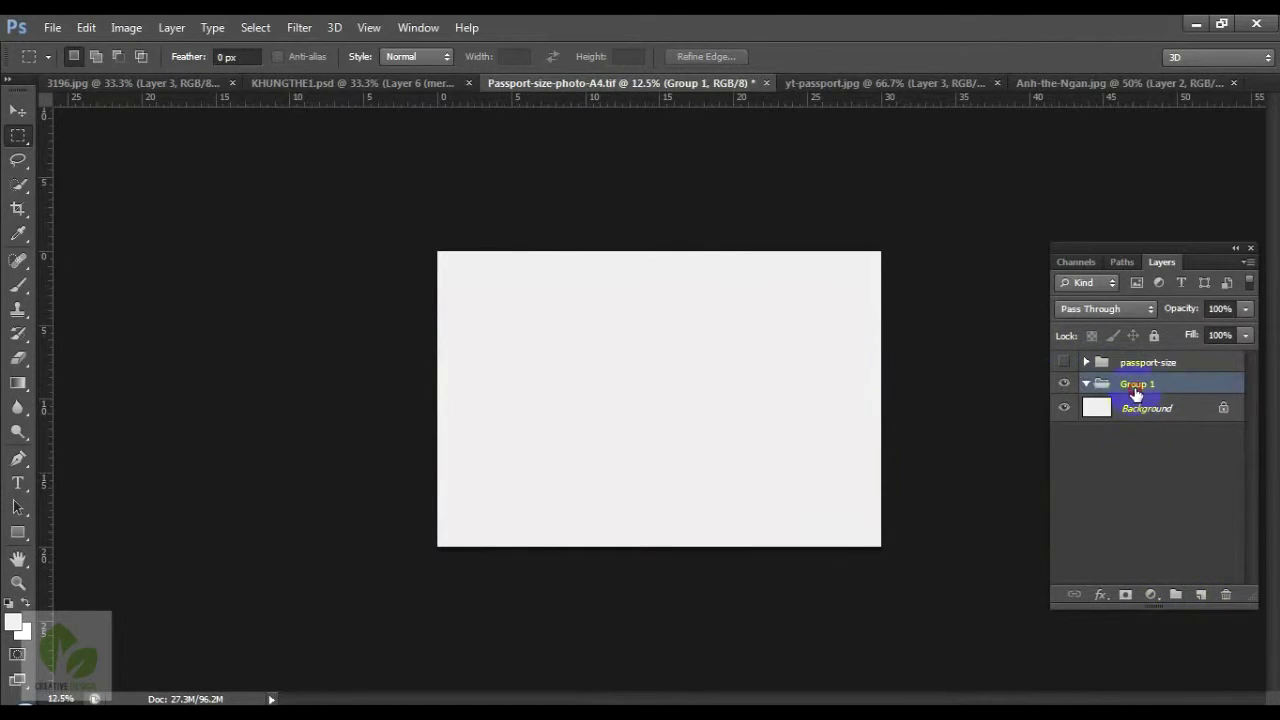
Rename Group 1 to passprt-A4, paste the portrait, and align it to the sheet's top-left corner.
{"action": "double_click", "coordinate": [1136, 388]}
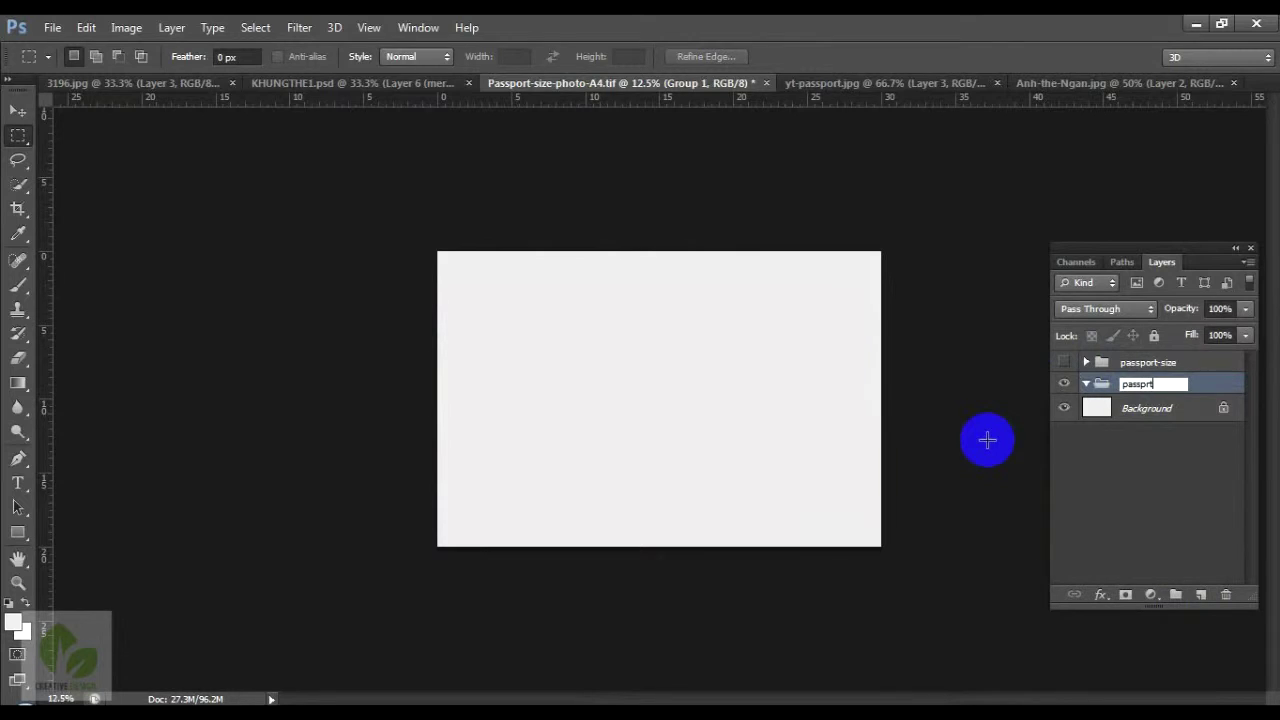
{"action": "type", "text": "-A4"}
{"action": "key", "text": "Return"}
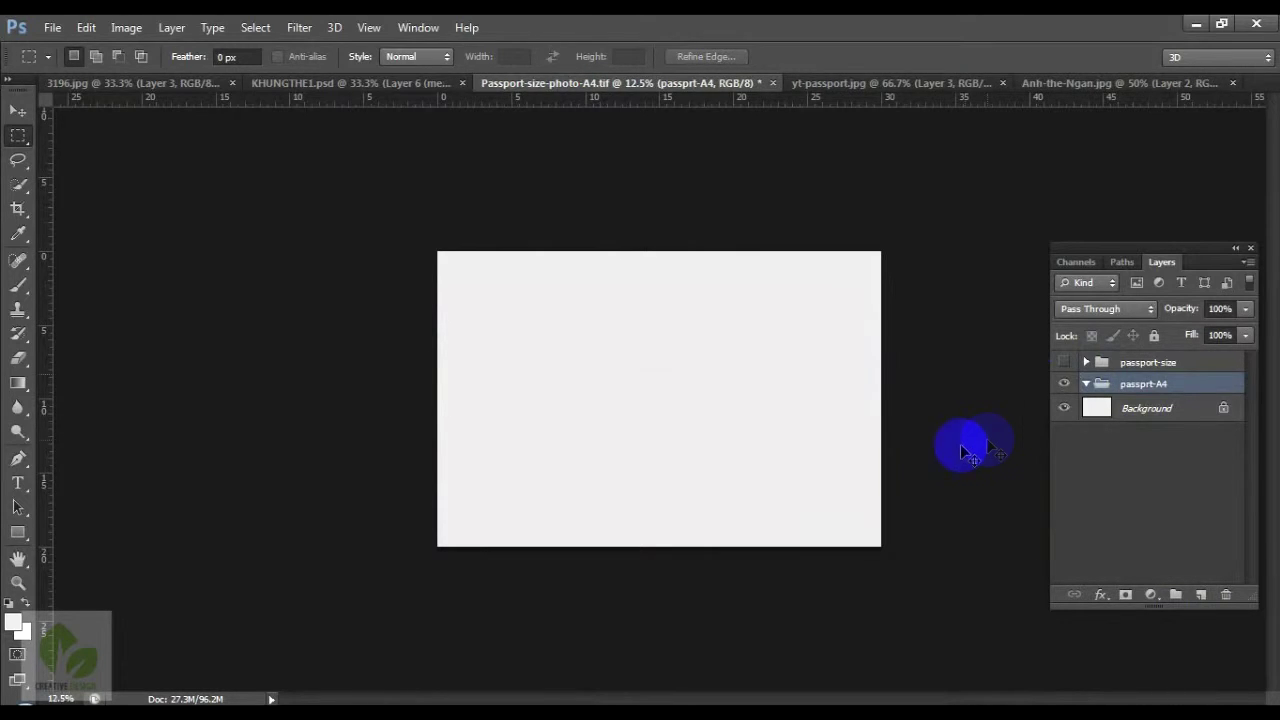
{"action": "key", "text": "ctrl+v"}
{"action": "key", "text": "v"}
{"action": "key", "text": "ctrl+a"}
{"action": "left_click", "coordinate": [446, 57]}
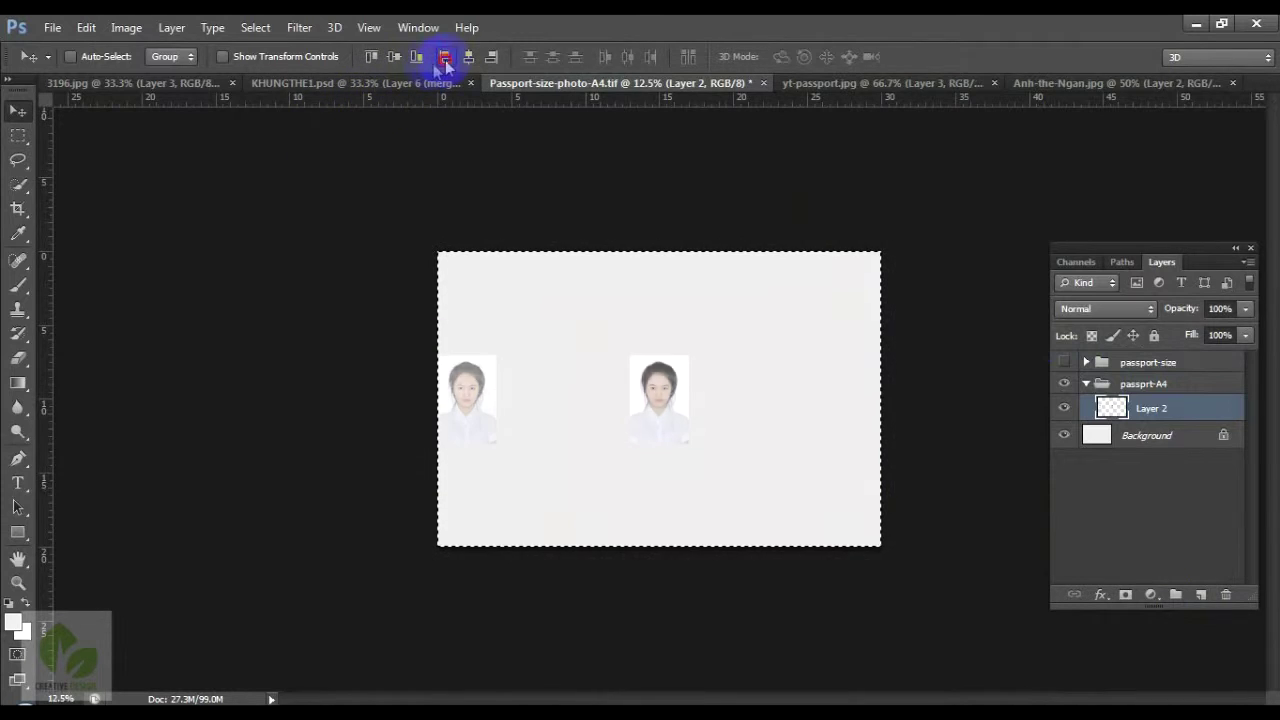
{"action": "left_click", "coordinate": [370, 57]}
{"action": "key", "text": "ctrl+d"}
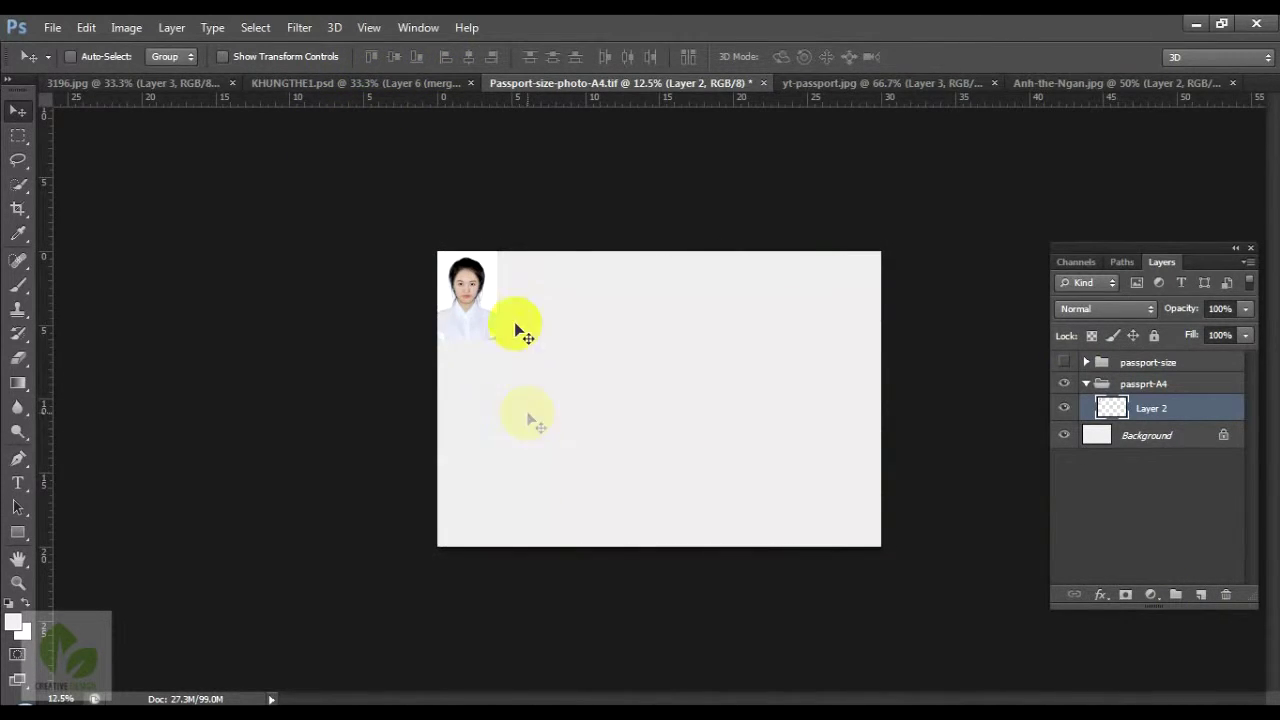
Duplicate the portrait into second and third copies side by side, nudging the third left.
{"action": "key", "text": "ctrl+plus"}
{"action": "key", "text": "ctrl+j"}
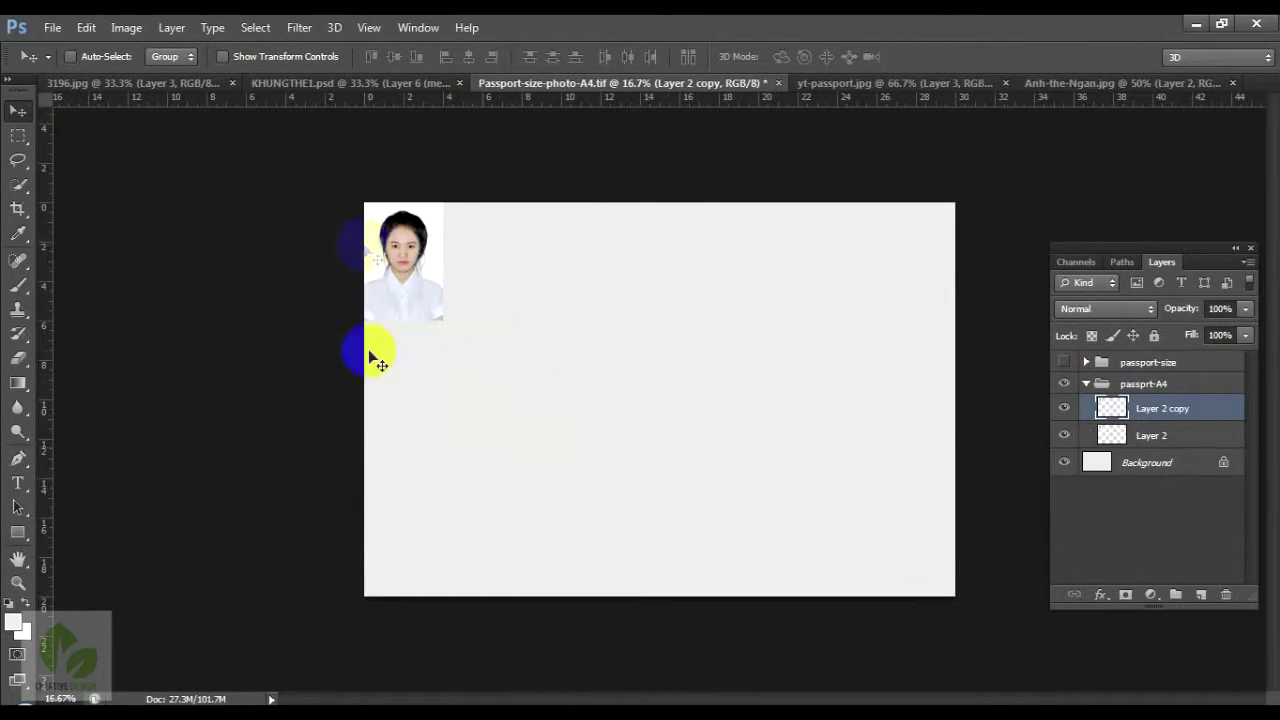
{"action": "left_click_drag", "start_coordinate": [406, 290], "coordinate": [555, 274]}
{"action": "key", "text": "ctrl+j"}
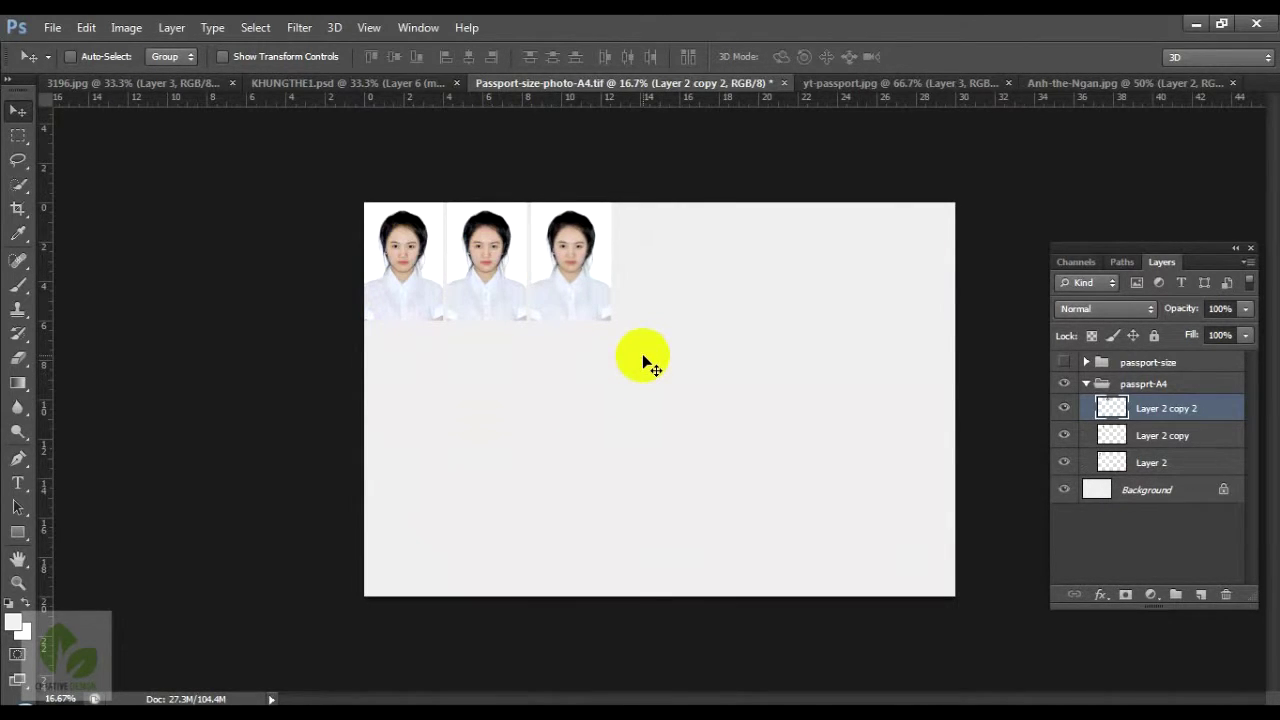
{"action": "scroll", "coordinate": [643, 362], "scroll_direction": "up", "scroll_amount": 1}
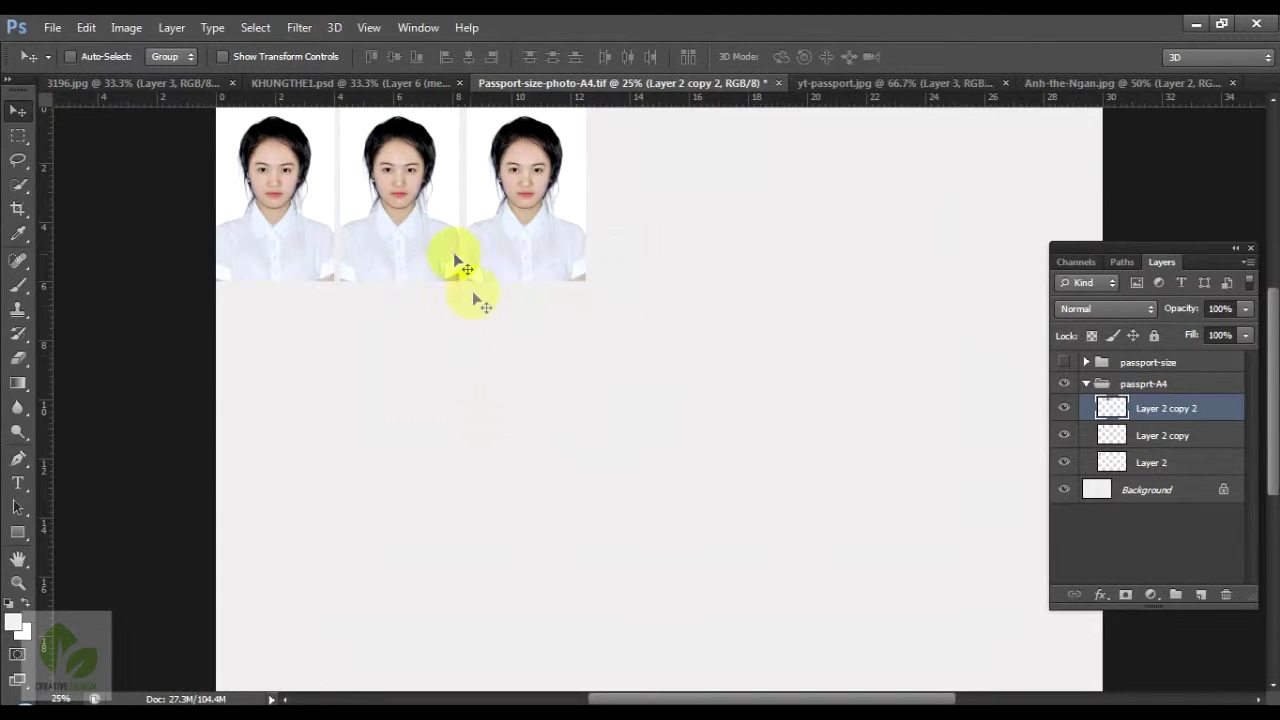
{"action": "right_click", "coordinate": [410, 240]}
{"action": "left_click", "coordinate": [412, 236]}
{"action": "right_click", "coordinate": [417, 236]}
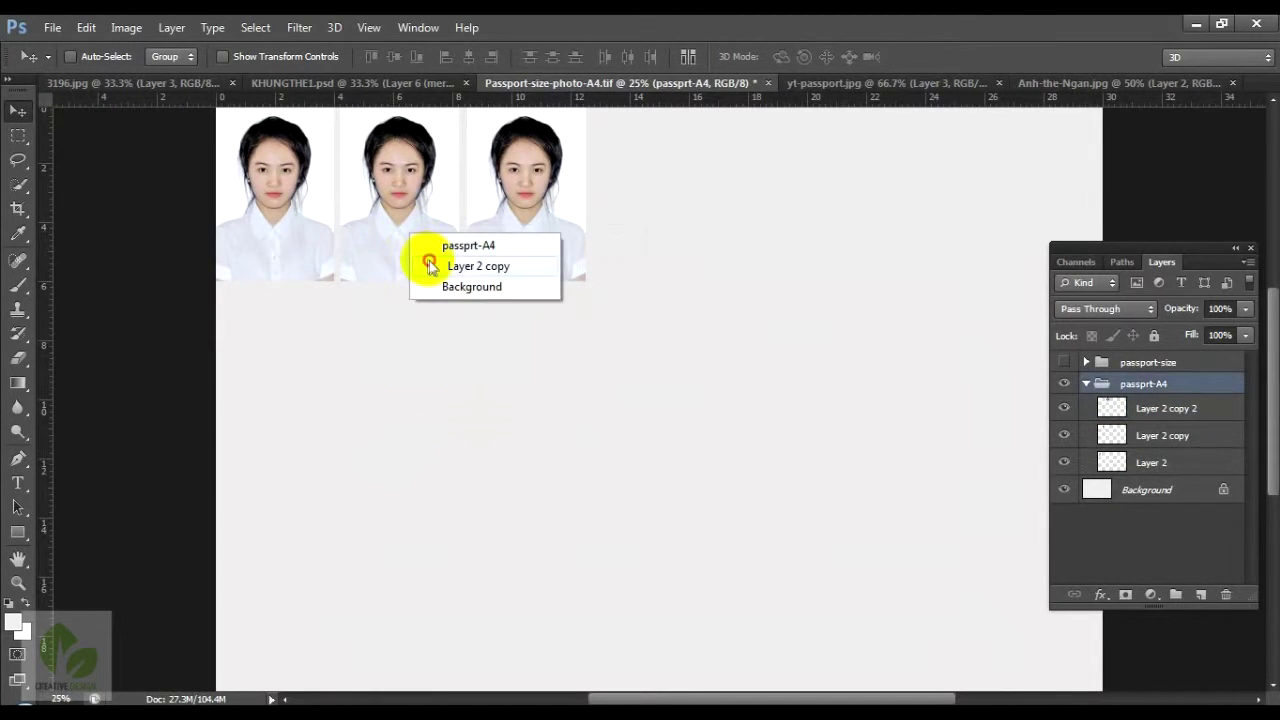
{"action": "left_click", "coordinate": [437, 263]}
{"action": "right_click", "coordinate": [490, 222]}
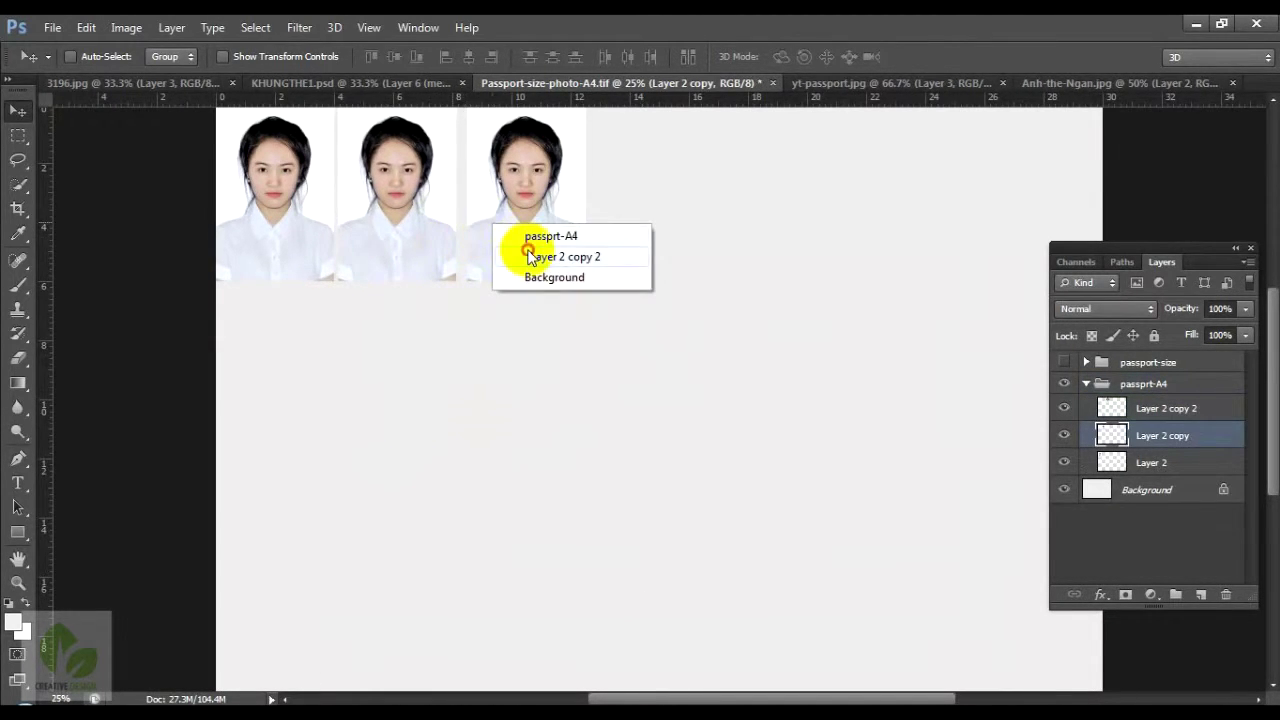
{"action": "left_click", "coordinate": [529, 251]}
{"action": "key", "text": "shift+Left"}
{"action": "key", "text": "shift+Left"}
{"action": "key", "text": "shift+Left"}
{"action": "key", "text": "shift+Left"}
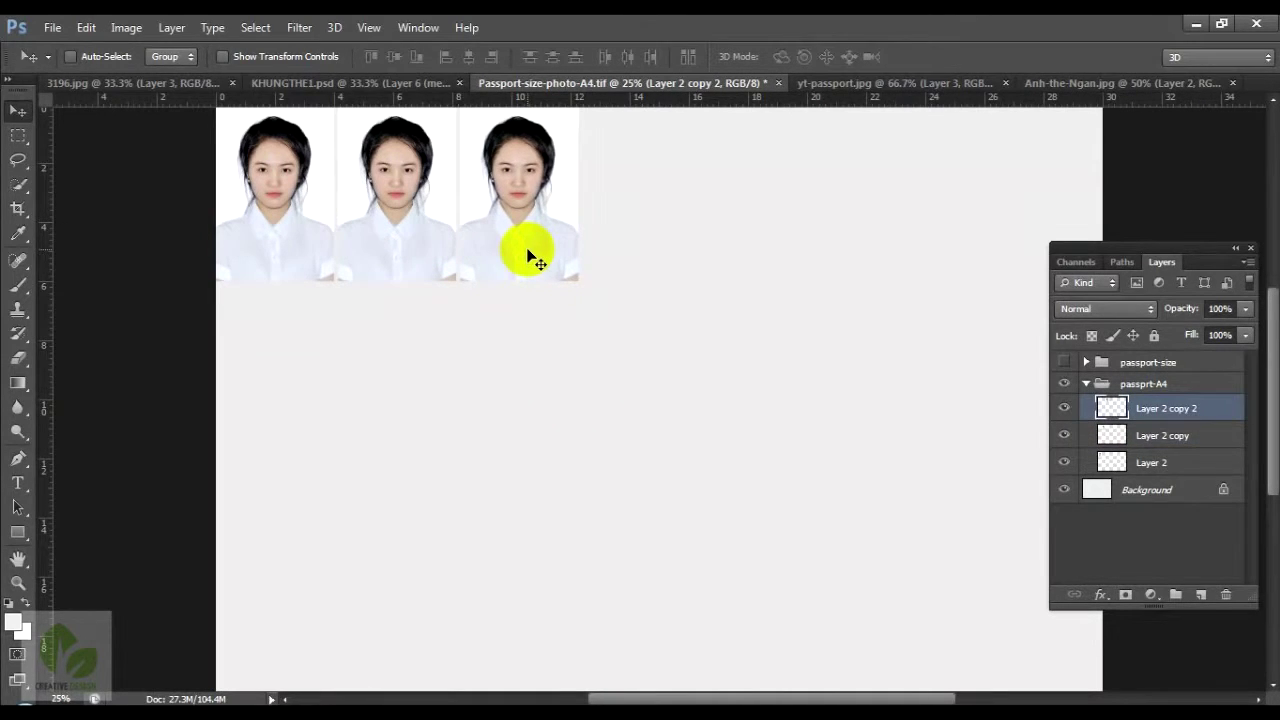
Duplicate the three portraits and place the copies to the right, making six in the row.
{"action": "scroll", "coordinate": [517, 299], "scroll_direction": "up", "scroll_amount": 2}
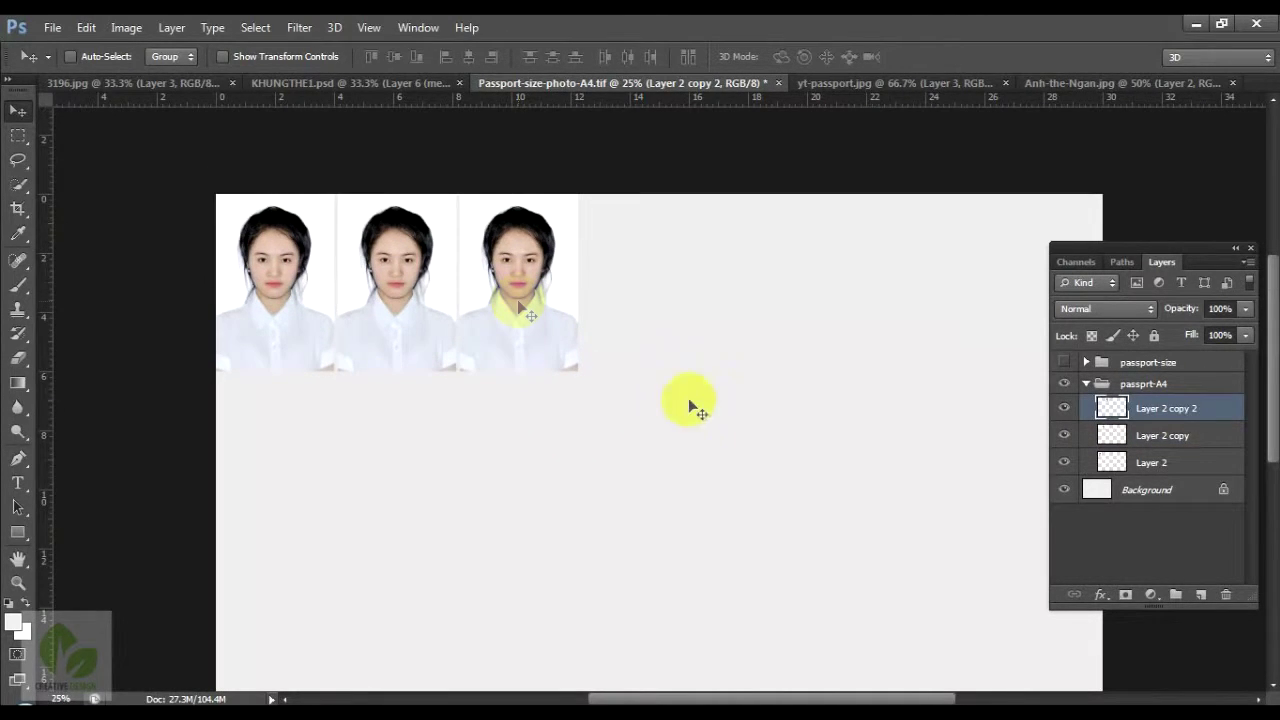
{"action": "left_click", "coordinate": [1110, 462], "text": "shift"}
{"action": "scroll", "coordinate": [834, 443], "scroll_direction": "up", "scroll_amount": 1}
{"action": "key", "text": "ctrl+j"}
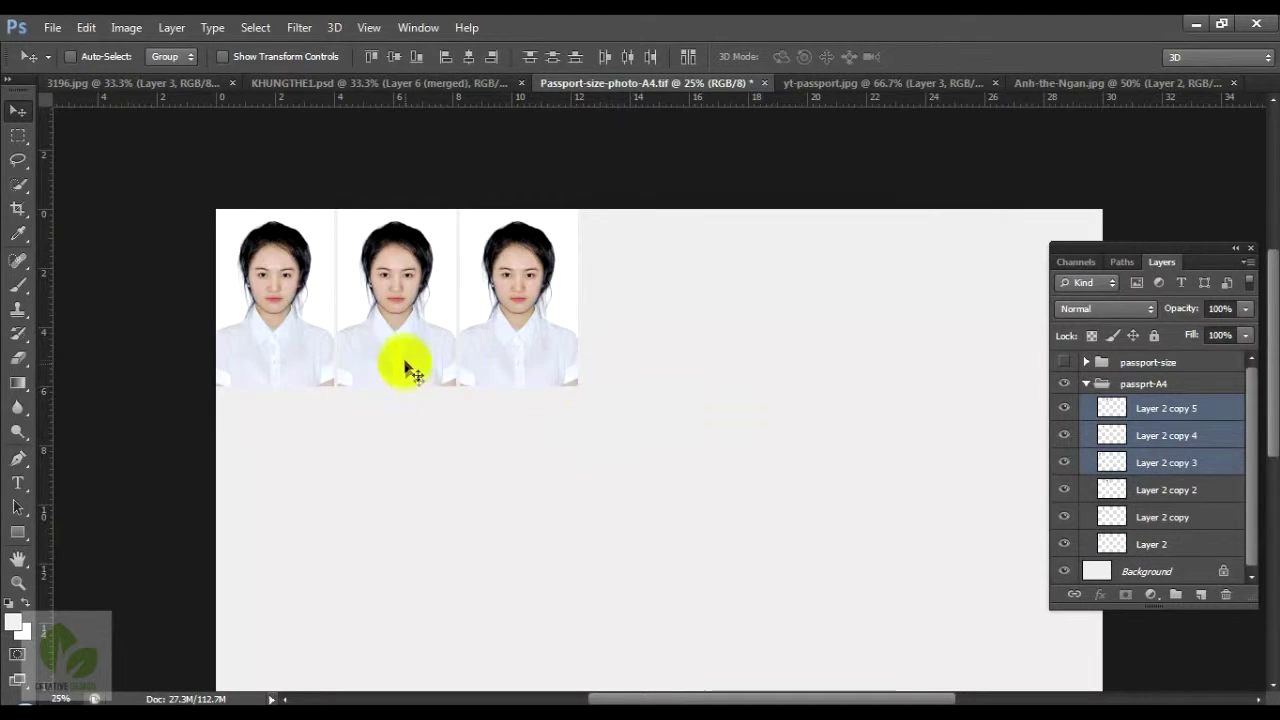
{"action": "left_click_drag", "start_coordinate": [409, 366], "coordinate": [770, 372]}
{"action": "key", "text": "shift+Left"}
{"action": "key", "text": "shift+Left"}
{"action": "key", "text": "shift+Left"}
{"action": "key", "text": "shift+Left"}
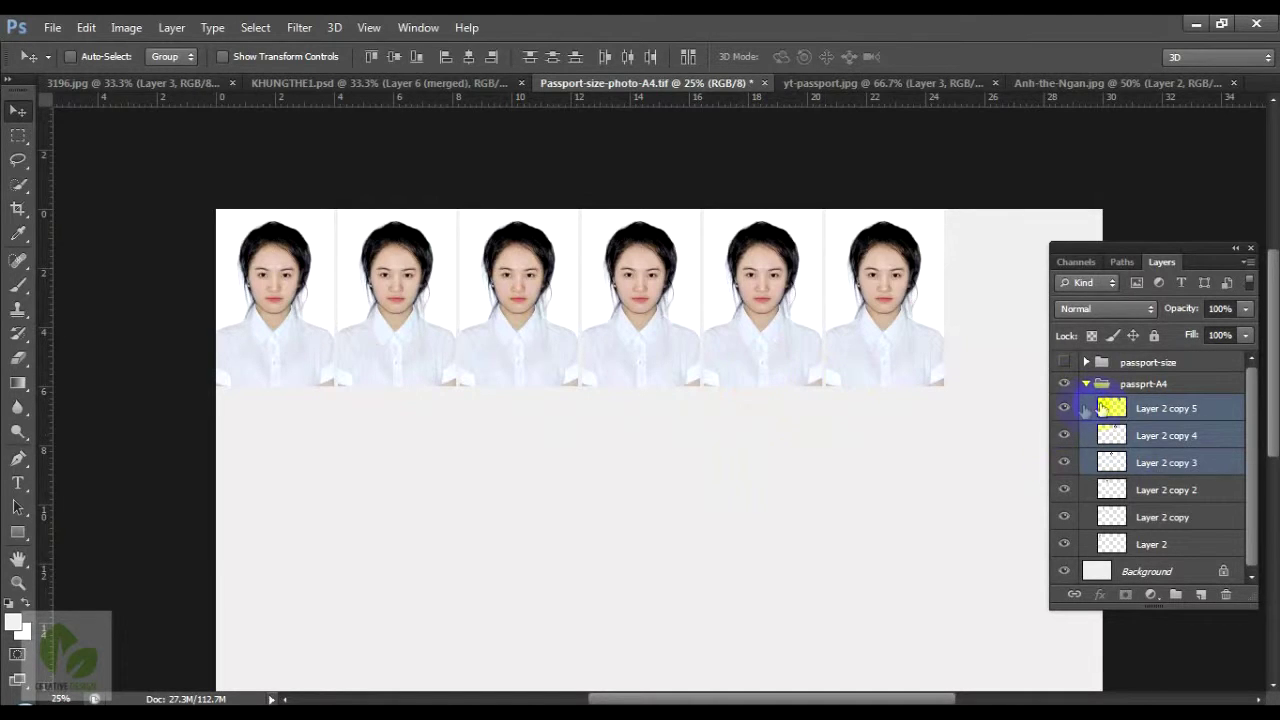
Duplicate the rightmost portrait into a seventh and fine-tune its position at the row's end.
{"action": "left_click", "coordinate": [1100, 408]}
{"action": "scroll", "coordinate": [669, 393], "scroll_direction": "right", "scroll_amount": 3}
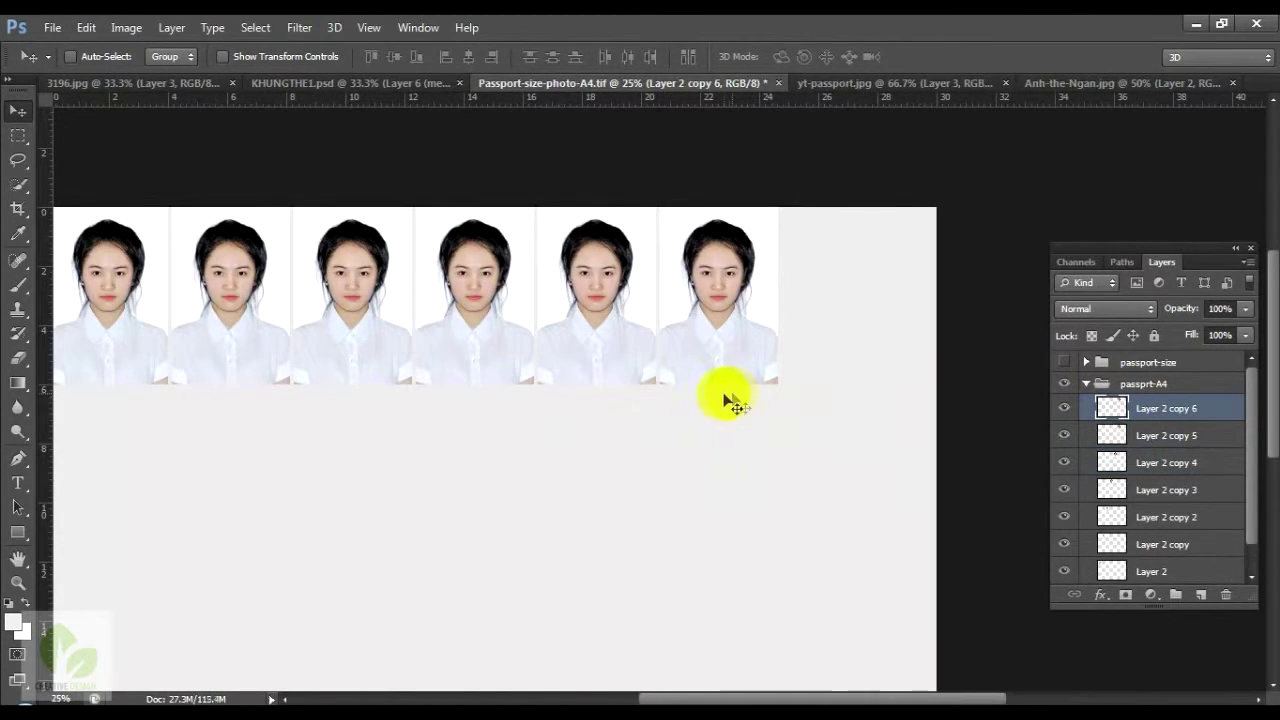
{"action": "left_click_drag", "start_coordinate": [716, 348], "coordinate": [845, 360]}
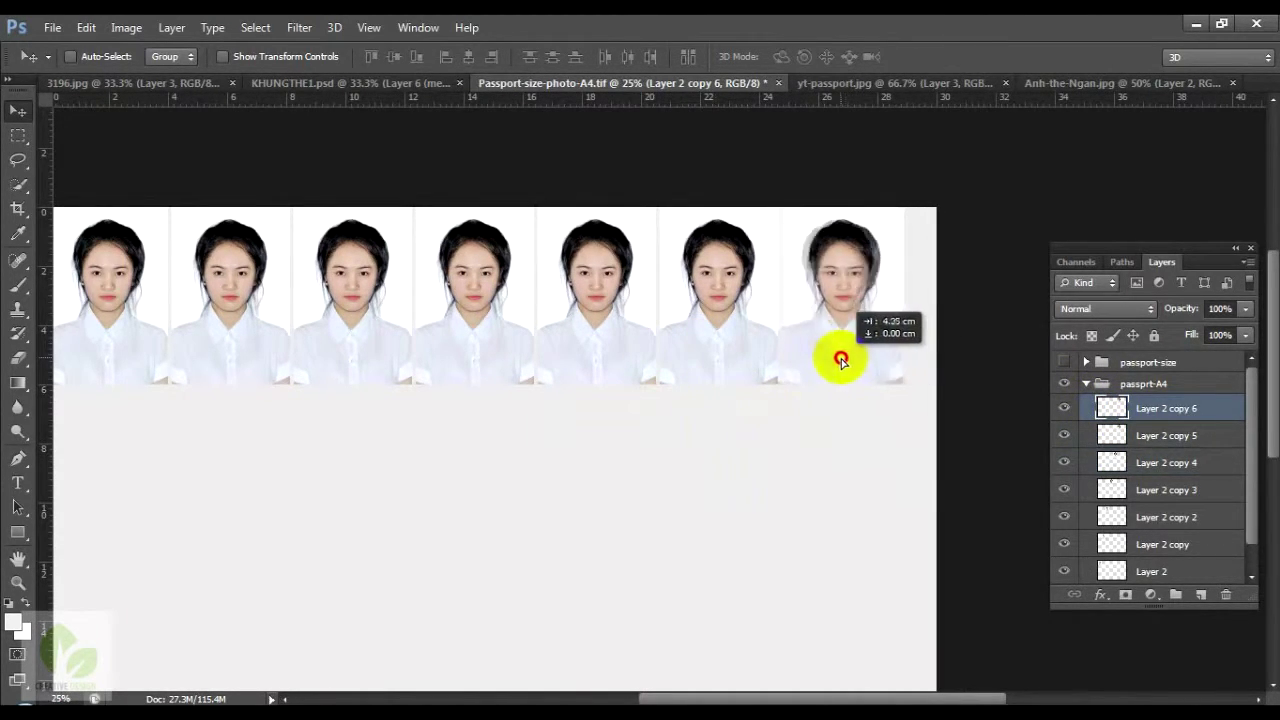
{"action": "left_click_drag", "start_coordinate": [845, 360], "coordinate": [843, 362]}
{"action": "left_click_drag", "start_coordinate": [853, 418], "coordinate": [848, 419]}
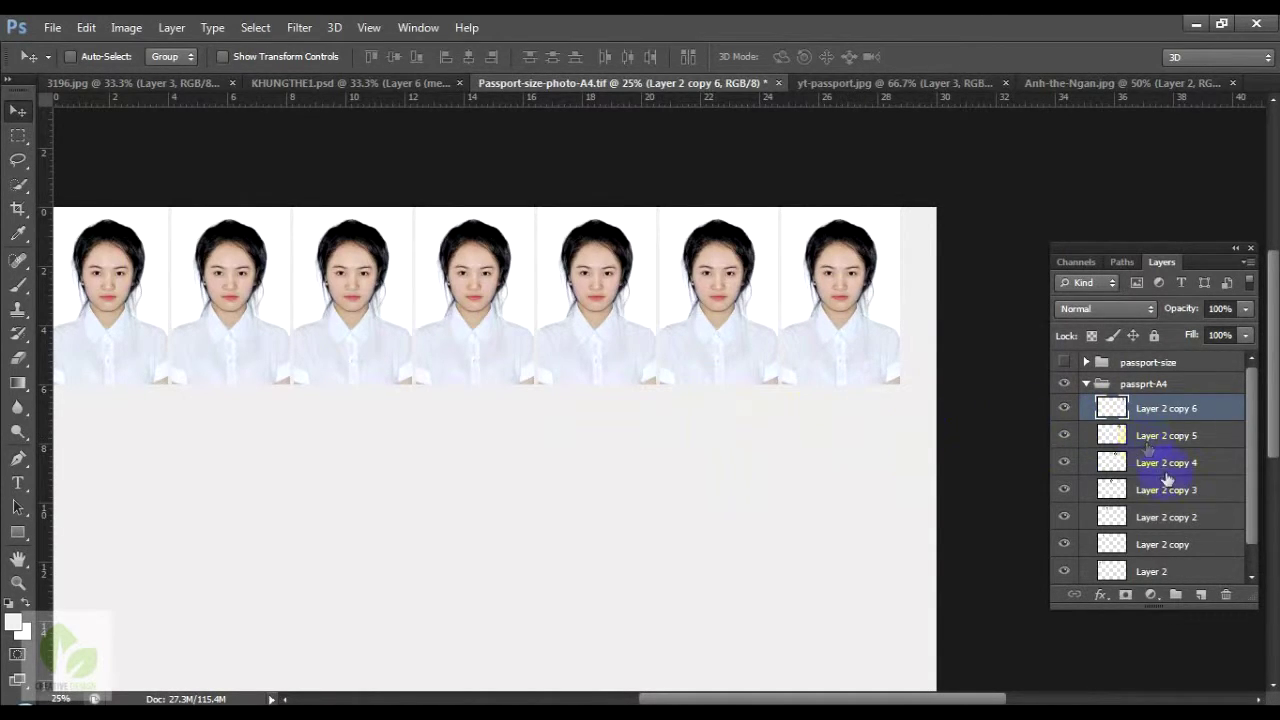
{"action": "scroll", "coordinate": [1160, 470], "scroll_direction": "down", "scroll_amount": 1}
Select all seven portraits, nudge the row into place, and duplicate it downward twice for 21 photos.
{"action": "left_click", "coordinate": [1150, 543], "text": "shift"}
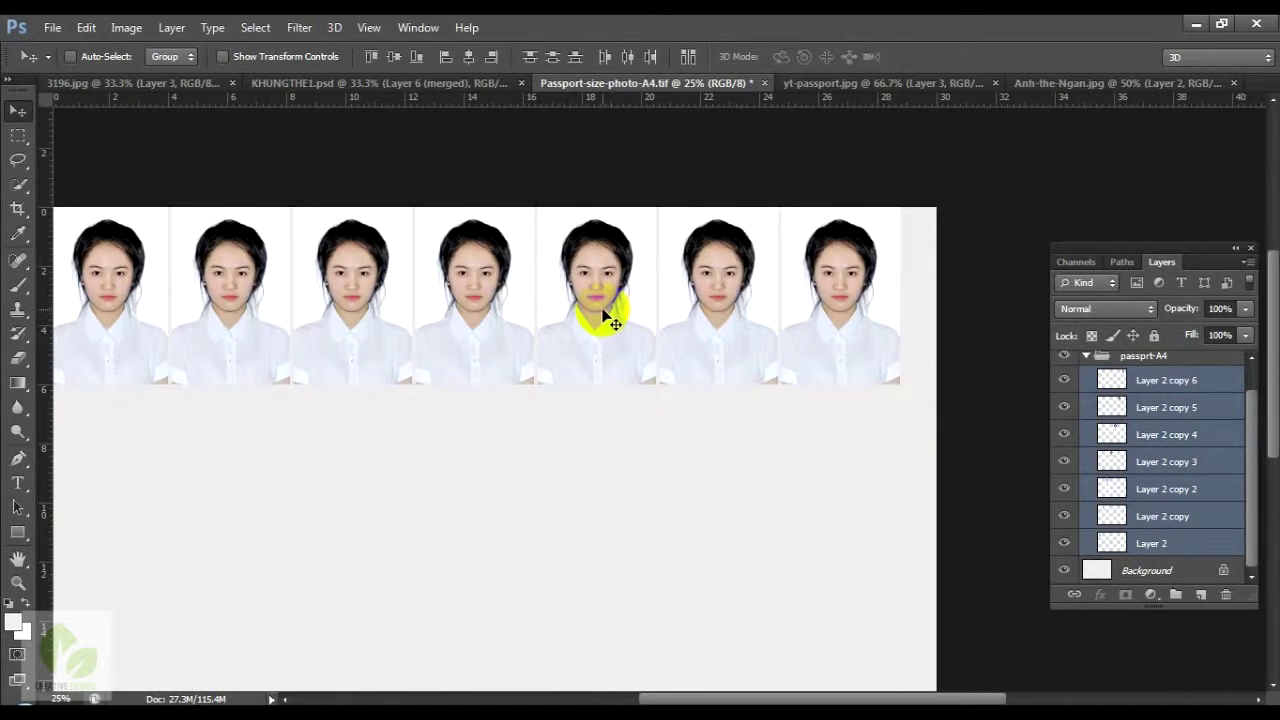
{"action": "left_click_drag", "start_coordinate": [603, 316], "coordinate": [619, 320]}
{"action": "key", "text": "ctrl+minus"}
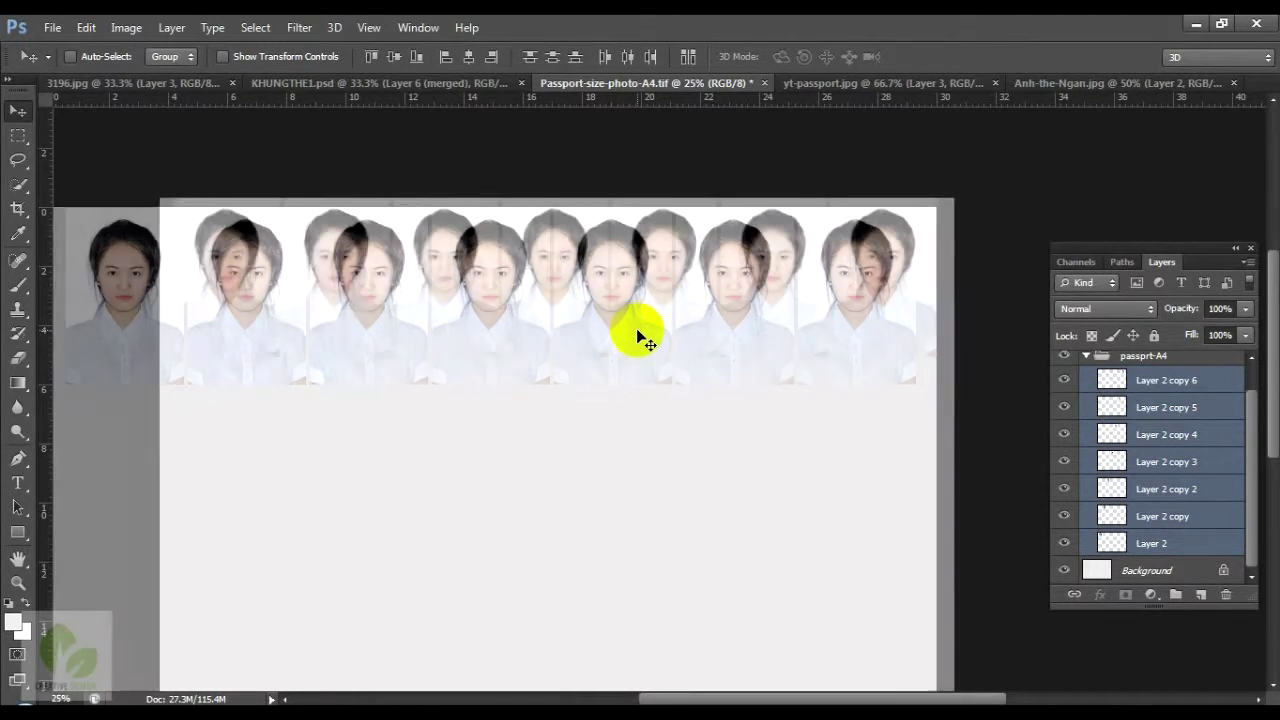
{"action": "key", "text": "shift+Down"}
{"action": "key", "text": "shift+Down"}
{"action": "key", "text": "shift+Down"}
{"action": "key", "text": "shift+Down"}
{"action": "key", "text": "shift+Down"}
{"action": "key", "text": "shift+Down"}
{"action": "key", "text": "shift+Down"}
{"action": "left_click_drag", "start_coordinate": [667, 270], "coordinate": [672, 406]}
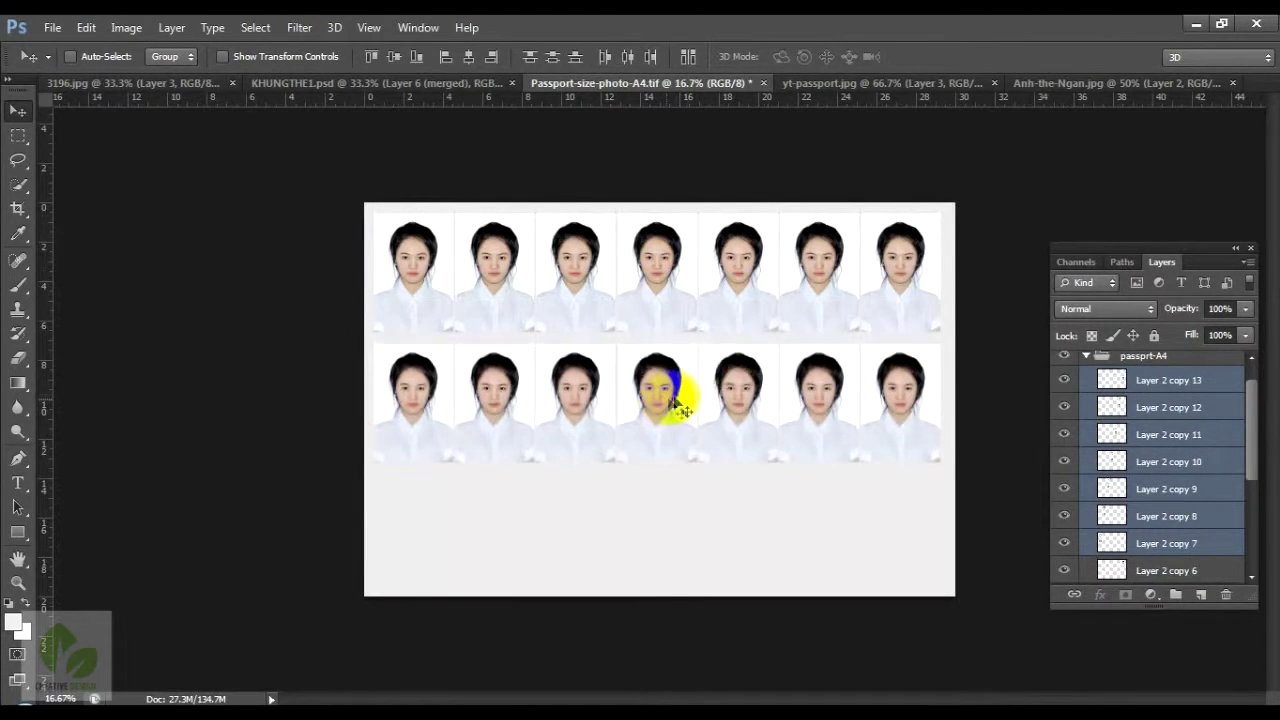
{"action": "key", "text": "shift+Up"}
{"action": "key", "text": "shift+Up"}
{"action": "left_click_drag", "start_coordinate": [630, 434], "coordinate": [630, 545]}
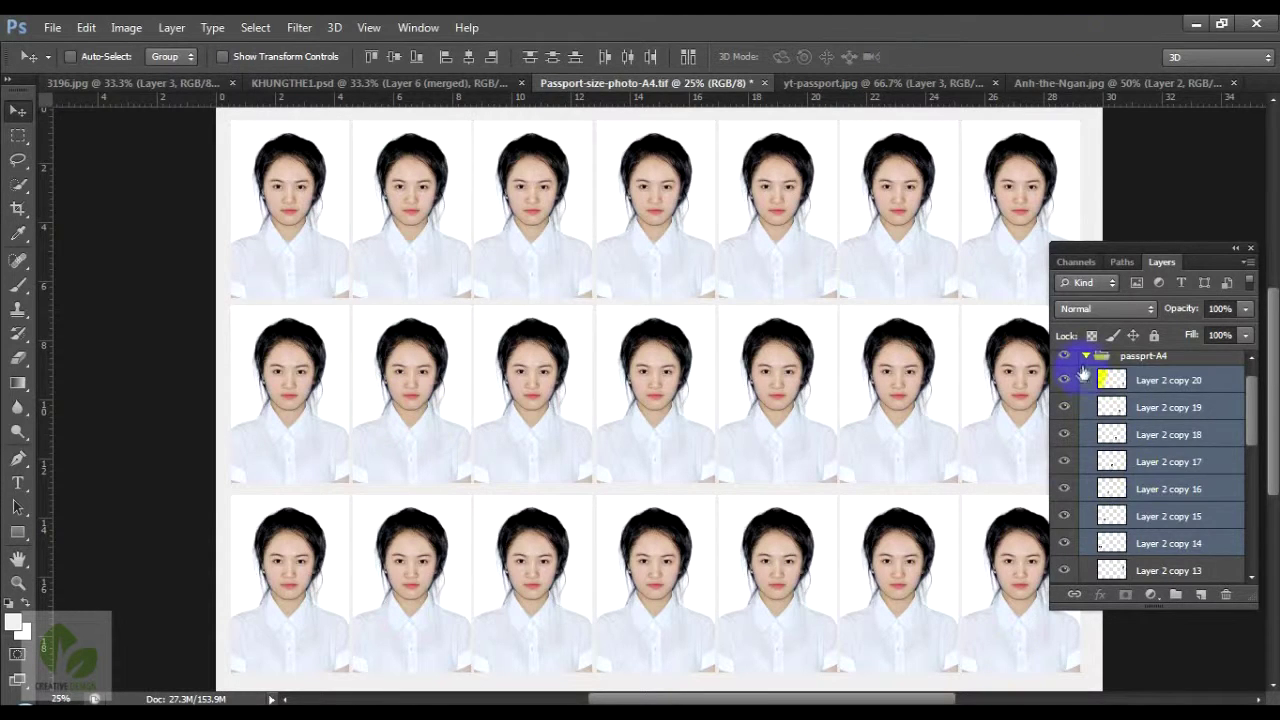
Collapse and check the passprt-A4 group's visibility, then close the Layers panel.
{"action": "left_click", "coordinate": [1078, 357]}
{"action": "left_click", "coordinate": [1086, 357]}
{"action": "left_click", "coordinate": [1063, 383]}
{"action": "left_click", "coordinate": [1063, 383]}
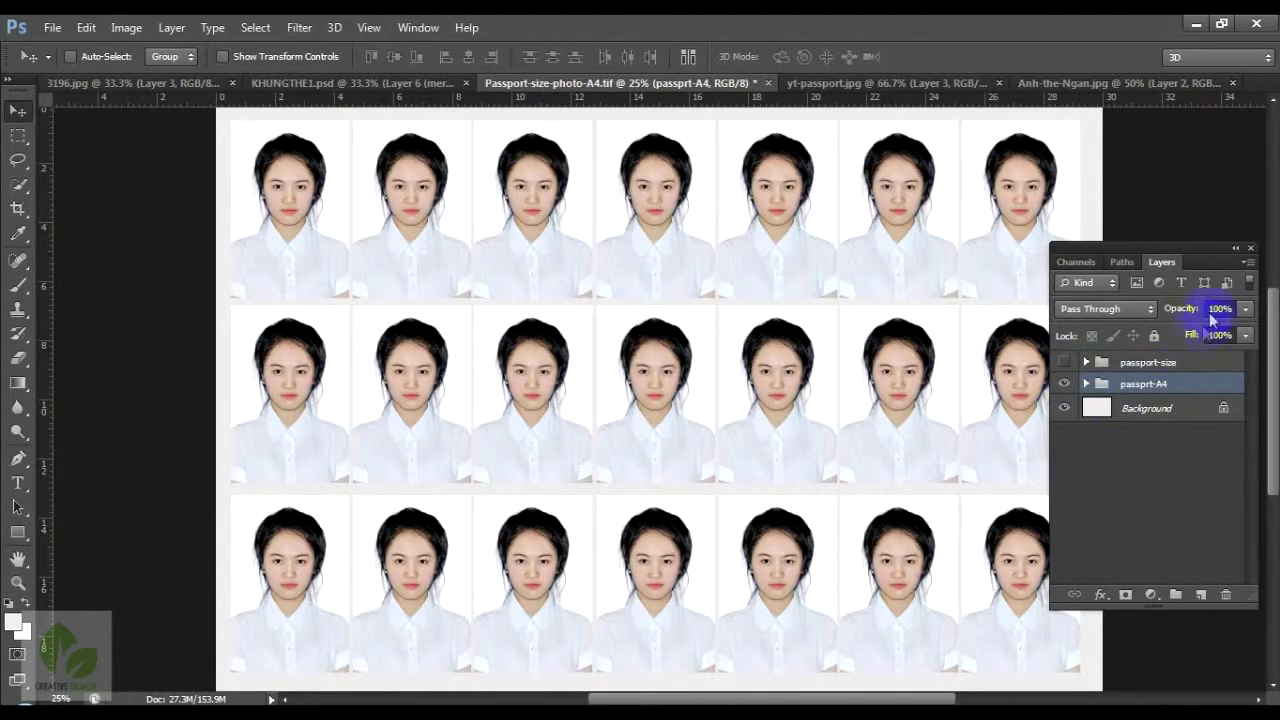
{"action": "left_click", "coordinate": [1250, 247]}
Save a JPEG copy of the A4 sheet in PSD_EPS, prefixing the name with 'anh-the-ngan-'.
{"action": "left_click", "coordinate": [52, 27]}
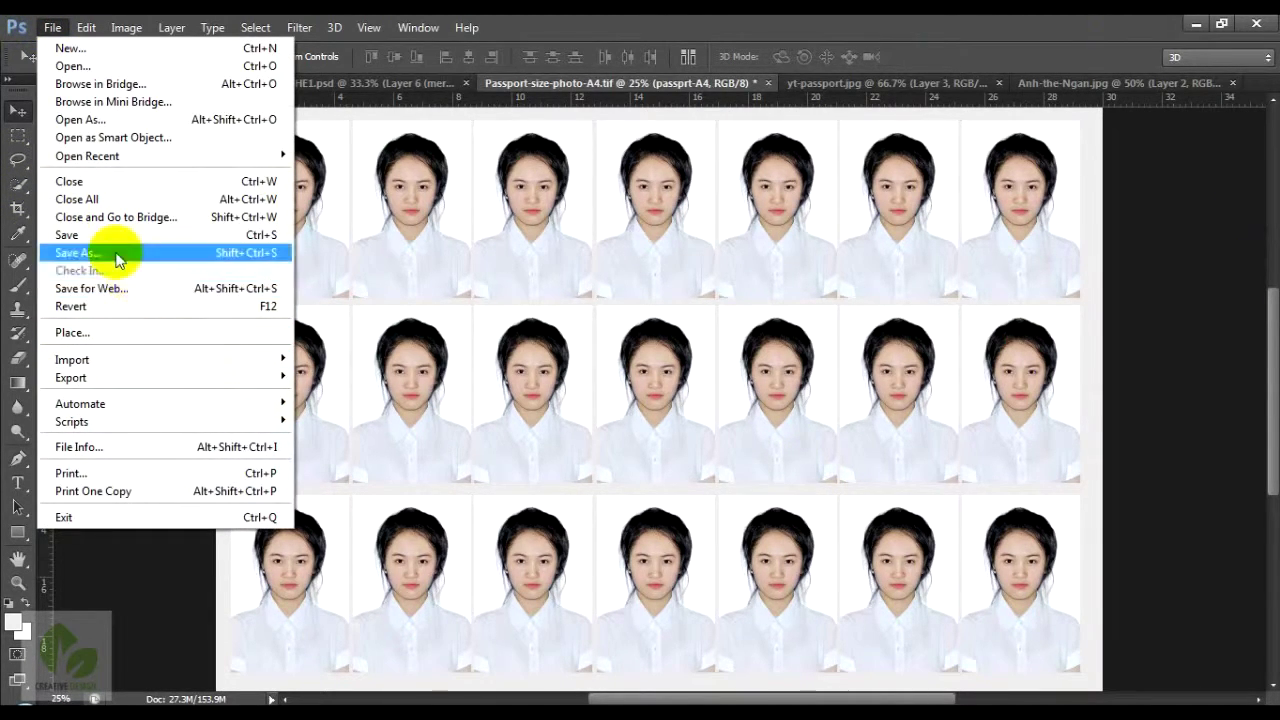
{"action": "left_click", "coordinate": [105, 252]}
{"action": "left_click", "coordinate": [688, 470]}
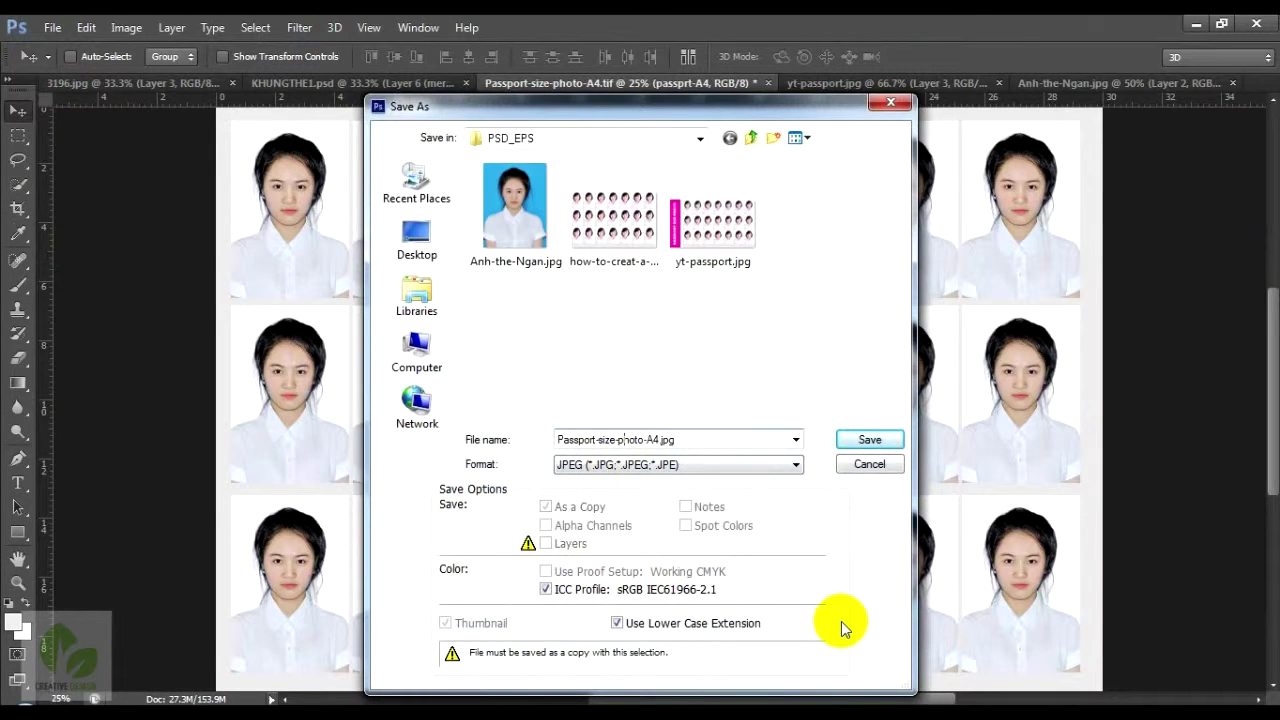
{"action": "type", "text": "anh"}
{"action": "type", "text": "-the"}
{"action": "type", "text": "-ngan-"}
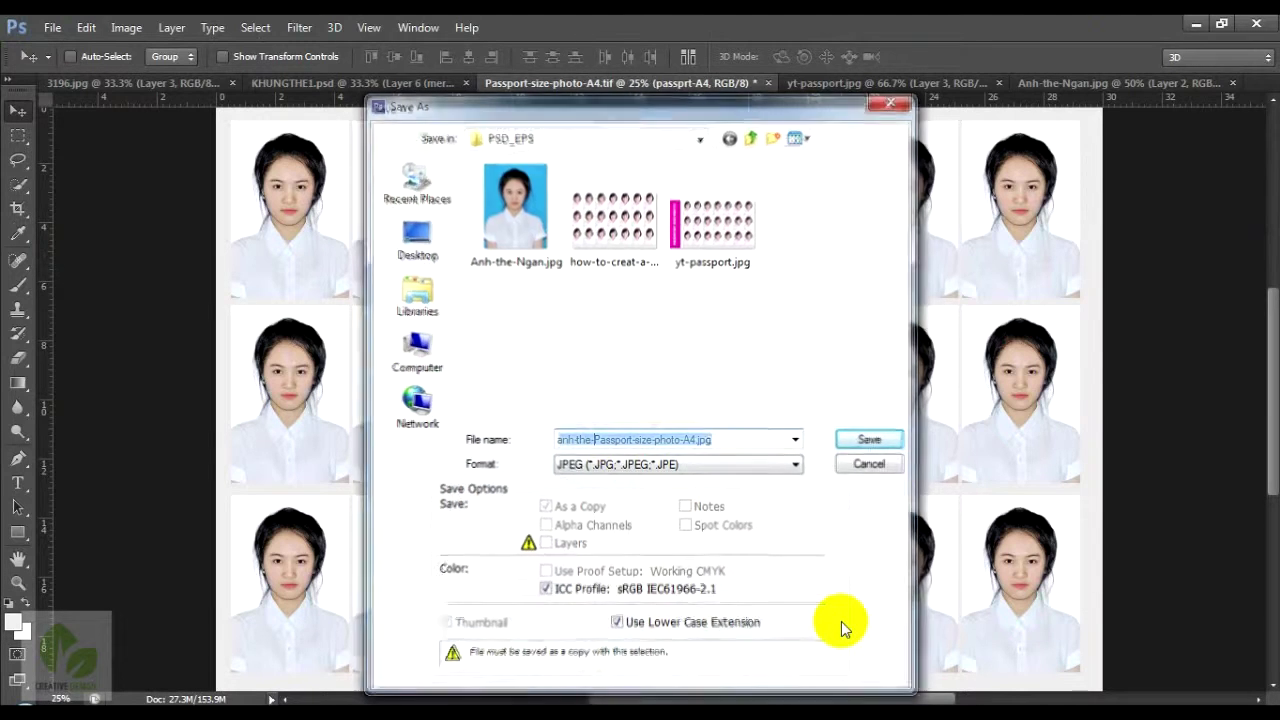
{"action": "key", "text": "Return"}
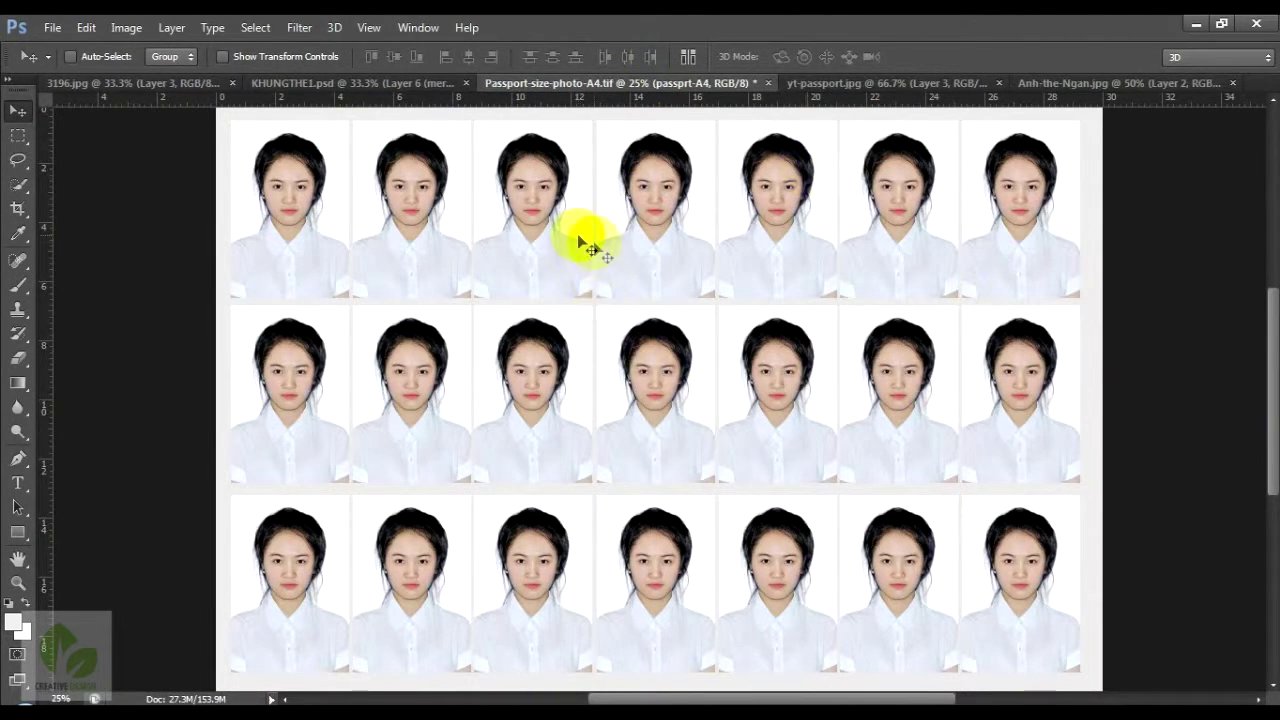
{"action": "left_click_drag", "start_coordinate": [1143, 680], "coordinate": [1110, 645]}
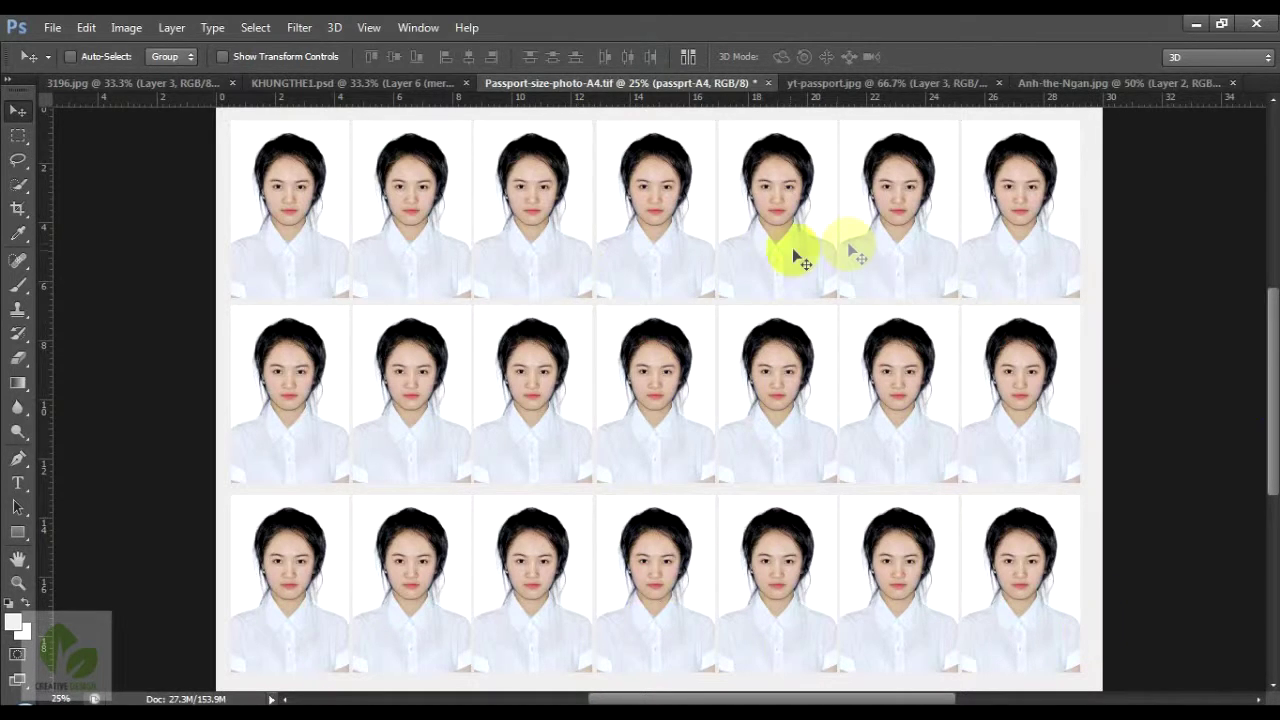
Stamp all visible layers into a new Layer 3, select all, then show Anh-the-Ngan.jpg.
{"action": "key", "text": "F7"}
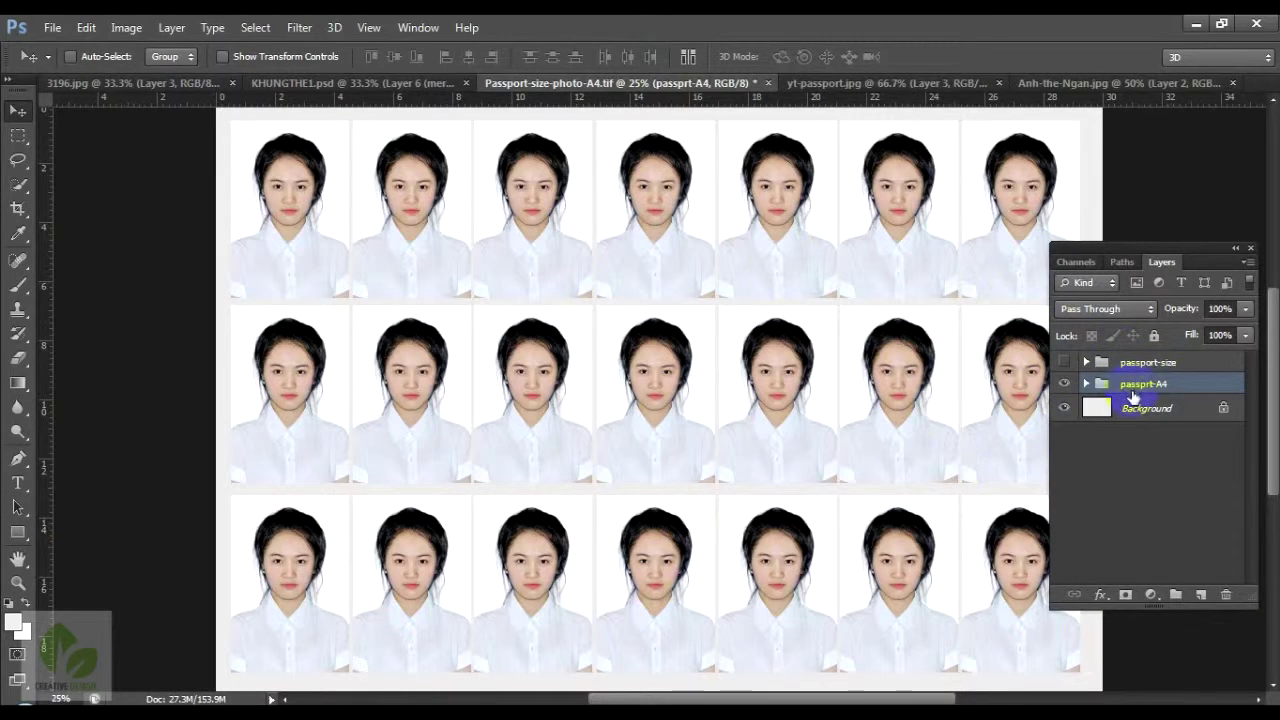
{"action": "key", "text": "ctrl+alt+shift+e"}
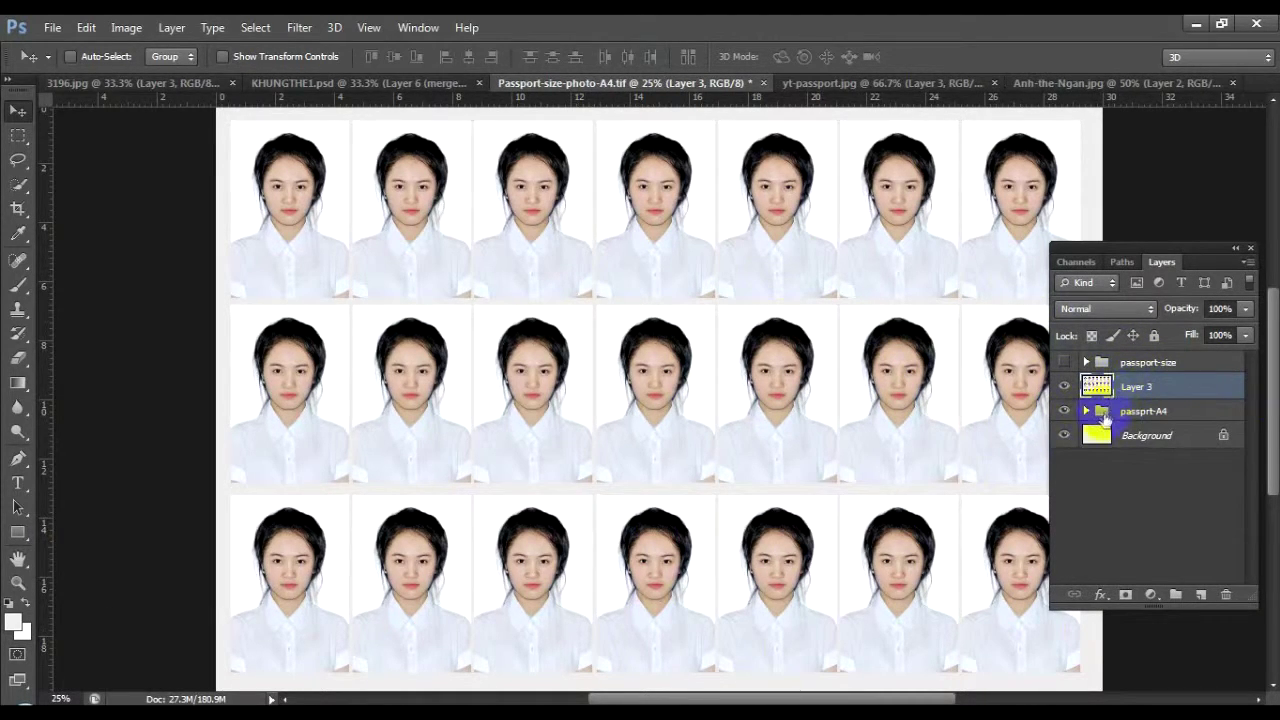
{"action": "key", "text": "ctrl+a"}
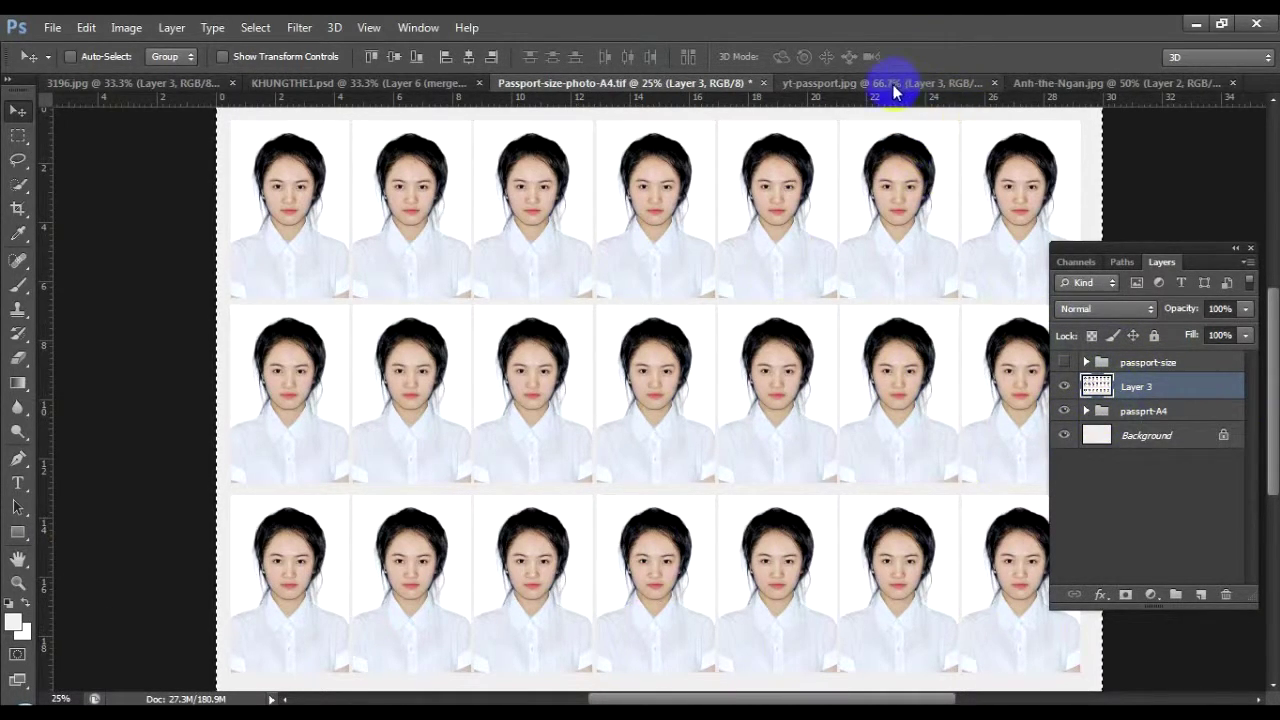
{"action": "left_click", "coordinate": [1040, 86]}
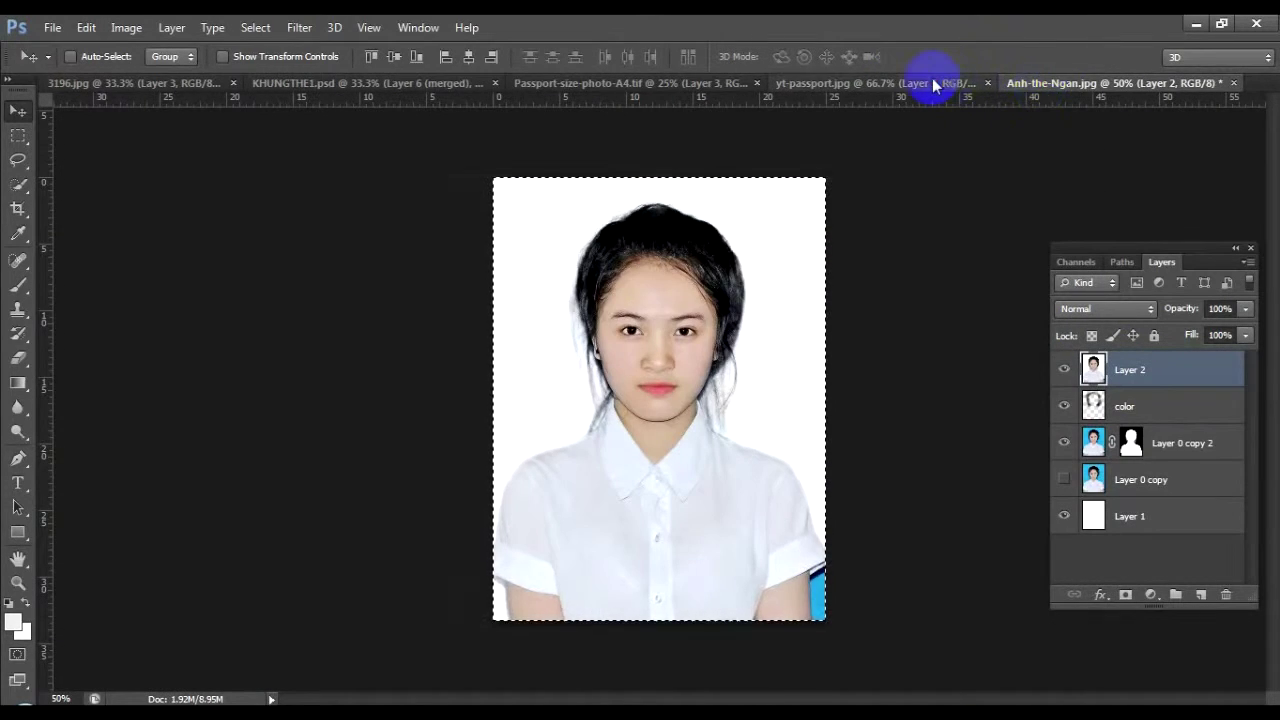
Paste the merged sheet into yt-passport.jpg and scale it down to about 19.7%.
{"action": "left_click", "coordinate": [932, 84]}
{"action": "key", "text": "ctrl+v"}
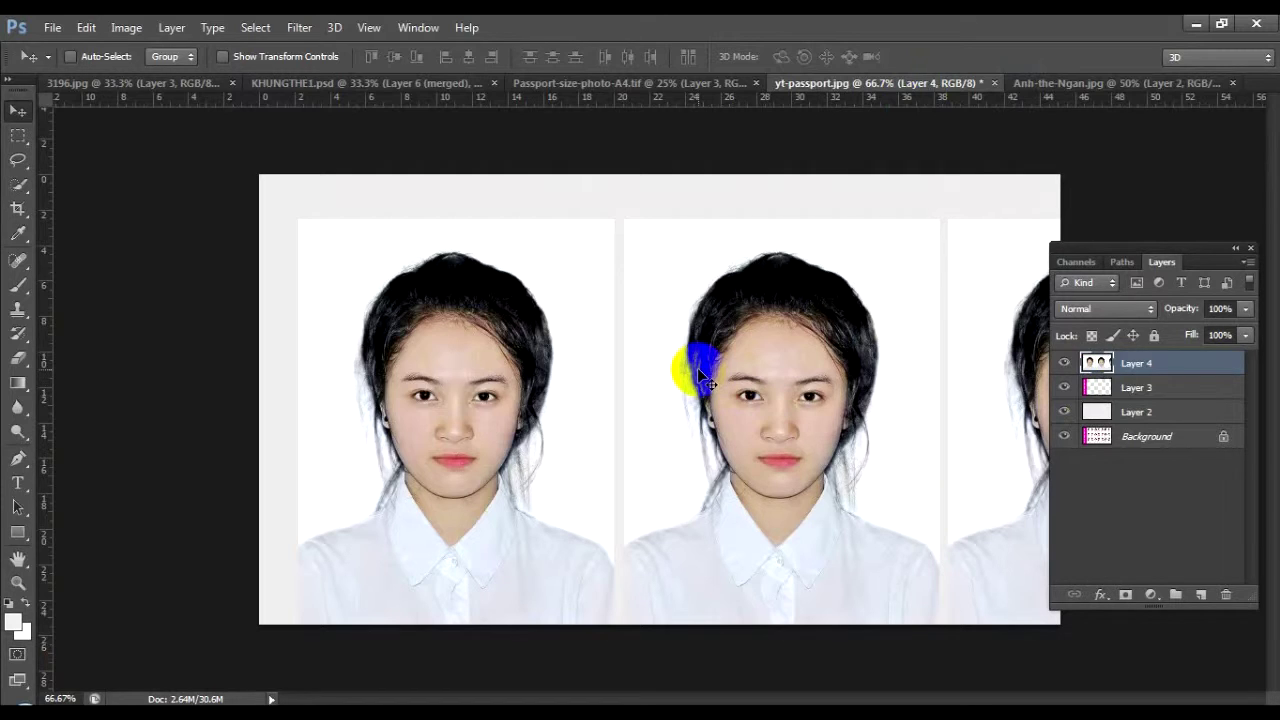
{"action": "key", "text": "ctrl+t"}
{"action": "key", "text": "ctrl+0"}
{"action": "left_click_drag", "start_coordinate": [578, 354], "coordinate": [705, 438]}
{"action": "left_click_drag", "start_coordinate": [737, 500], "coordinate": [555, 380]}
{"action": "mouse_move", "coordinate": [537, 323]}
{"action": "left_mouse_down"}
{"action": "mouse_move", "coordinate": [605, 365]}
{"action": "mouse_move", "coordinate": [585, 354]}
{"action": "left_mouse_up"}
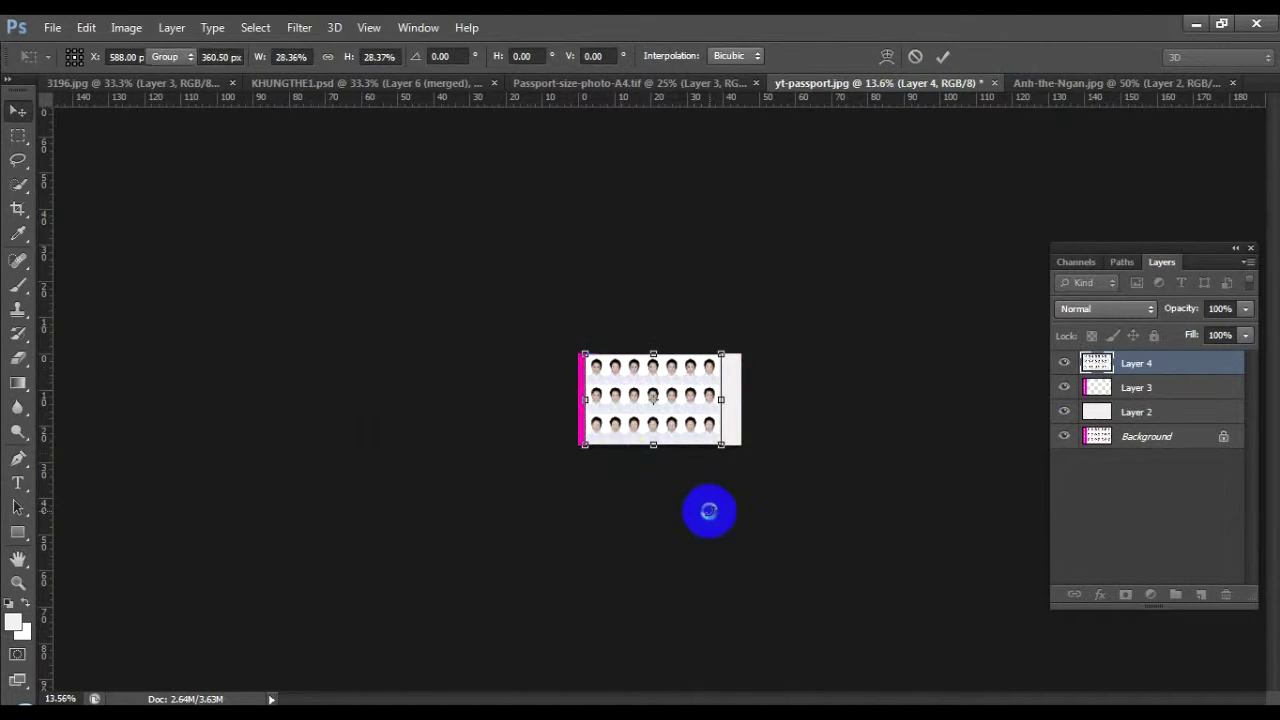
{"action": "key", "text": "Return"}
Slide the photo grid right beside the pink PASSPORT SIZE PHOTO banner.
{"action": "scroll", "coordinate": [640, 470], "scroll_direction": "up", "scroll_amount": 3}
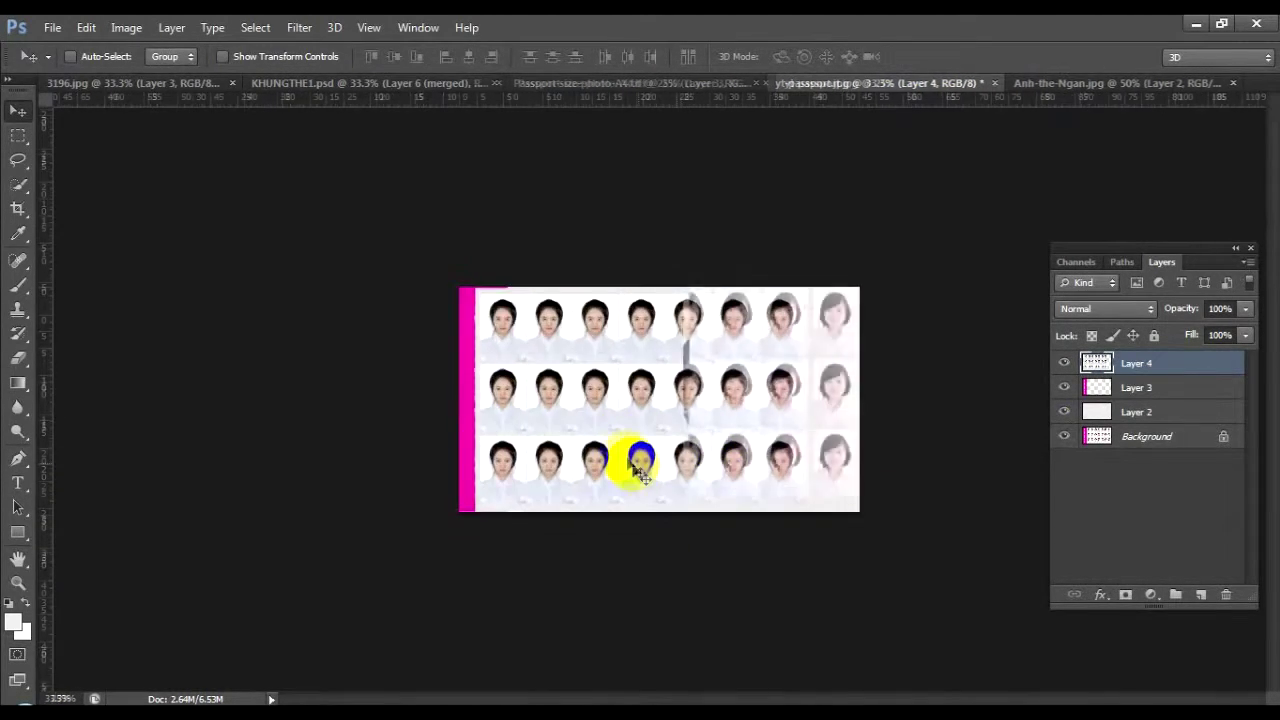
{"action": "scroll", "coordinate": [640, 470], "scroll_direction": "up", "scroll_amount": 1}
{"action": "scroll", "coordinate": [663, 349], "scroll_direction": "up", "scroll_amount": 1}
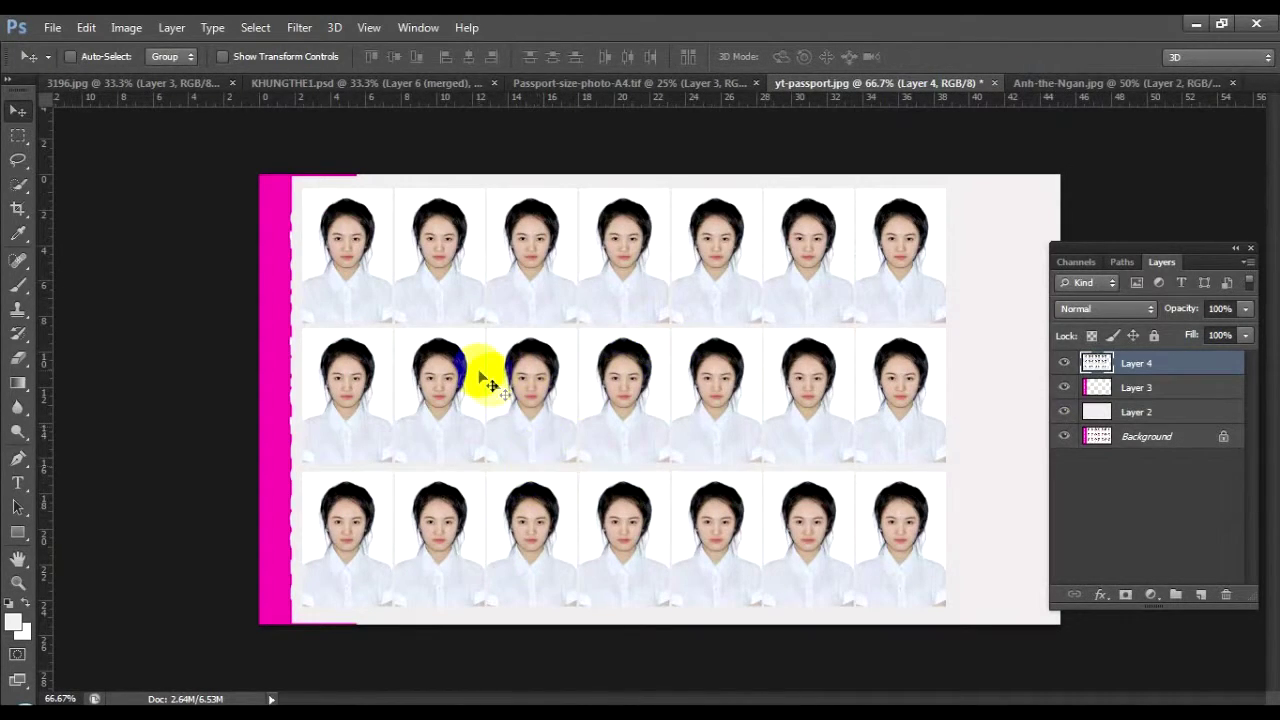
{"action": "left_click_drag", "start_coordinate": [481, 378], "coordinate": [560, 373]}
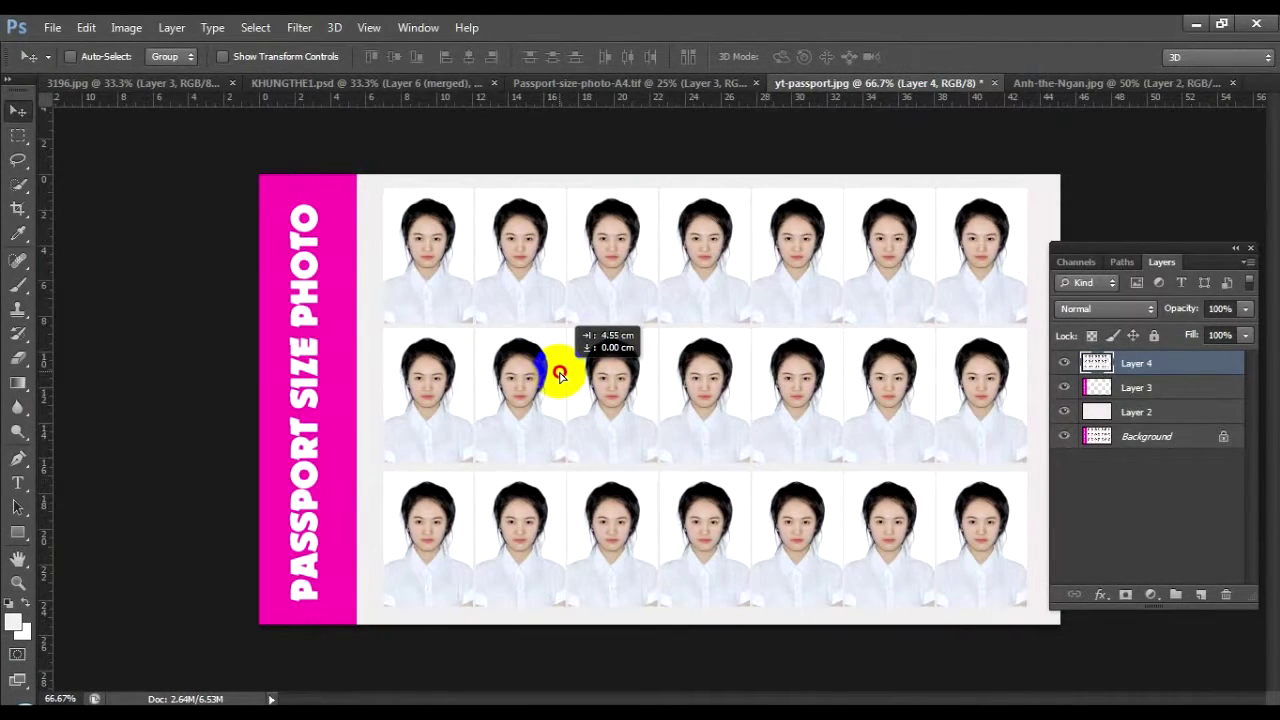
{"action": "left_click", "coordinate": [296, 558]}
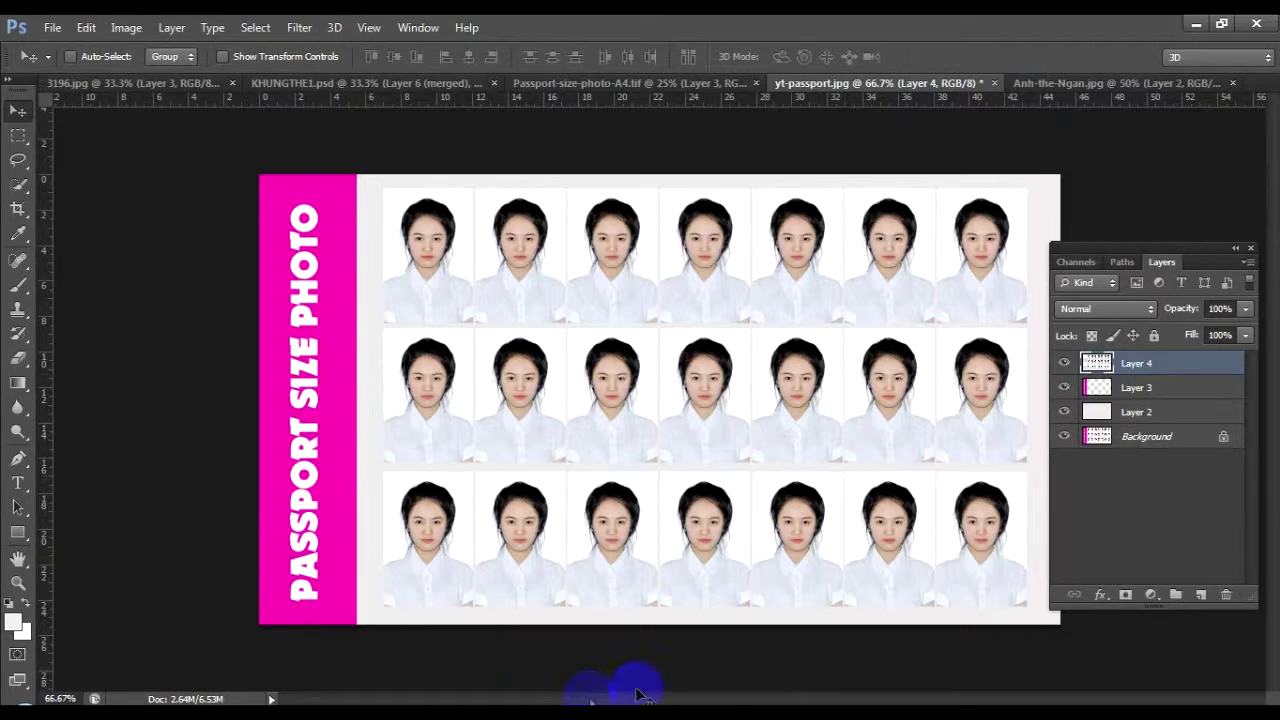
{"action": "left_click", "coordinate": [52, 27]}
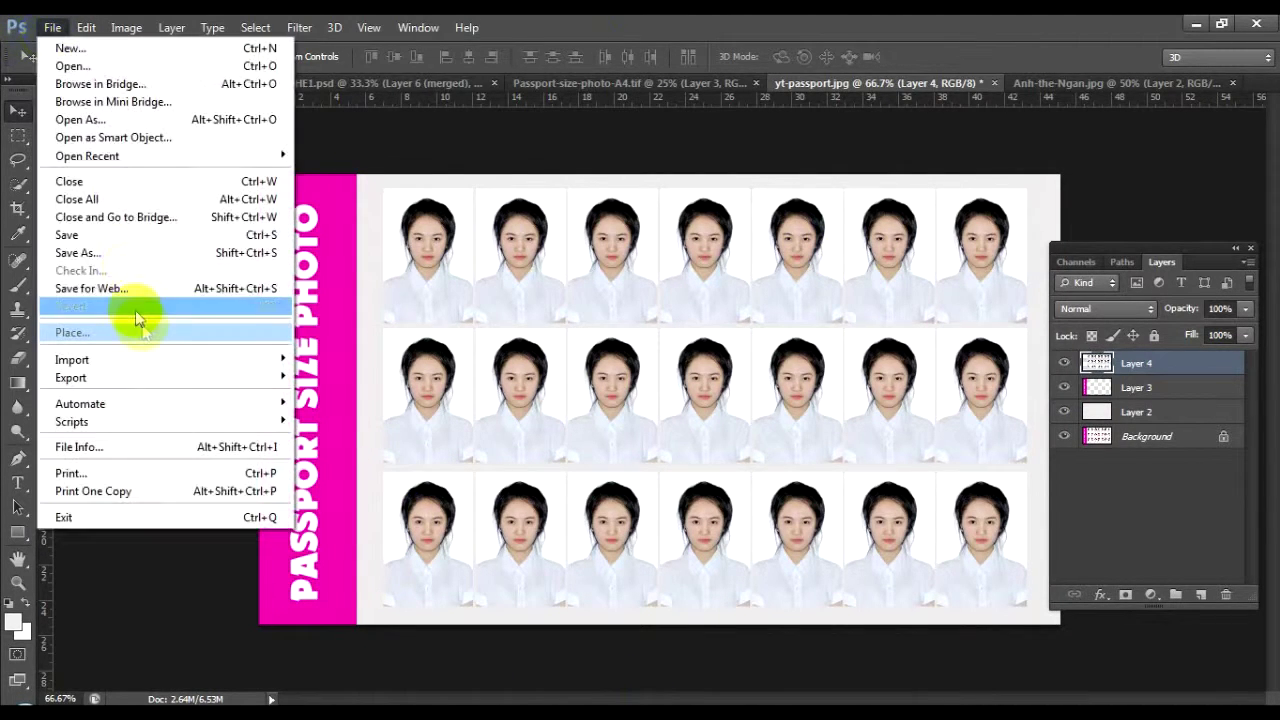
Save the layout as a quality-12 JPEG in PSD_EPS, prefixing the file name with 'anh-the'.
{"action": "left_click", "coordinate": [134, 252]}
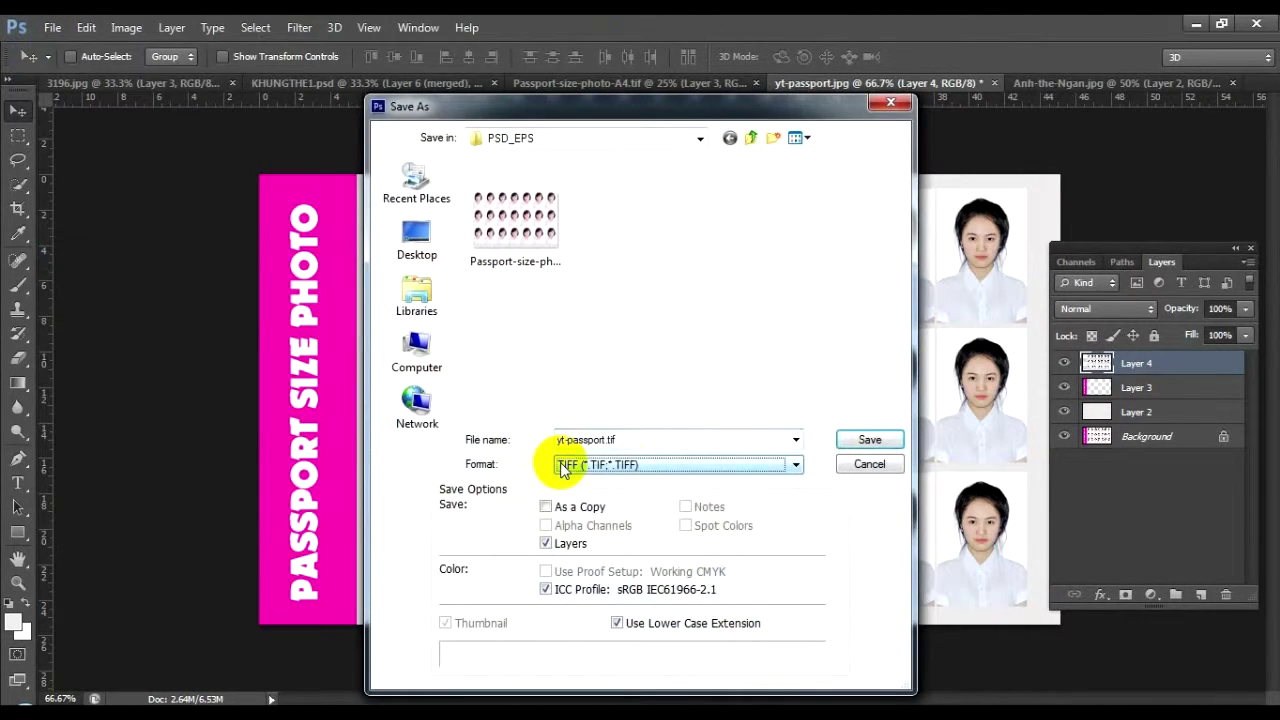
{"action": "left_click", "coordinate": [770, 245]}
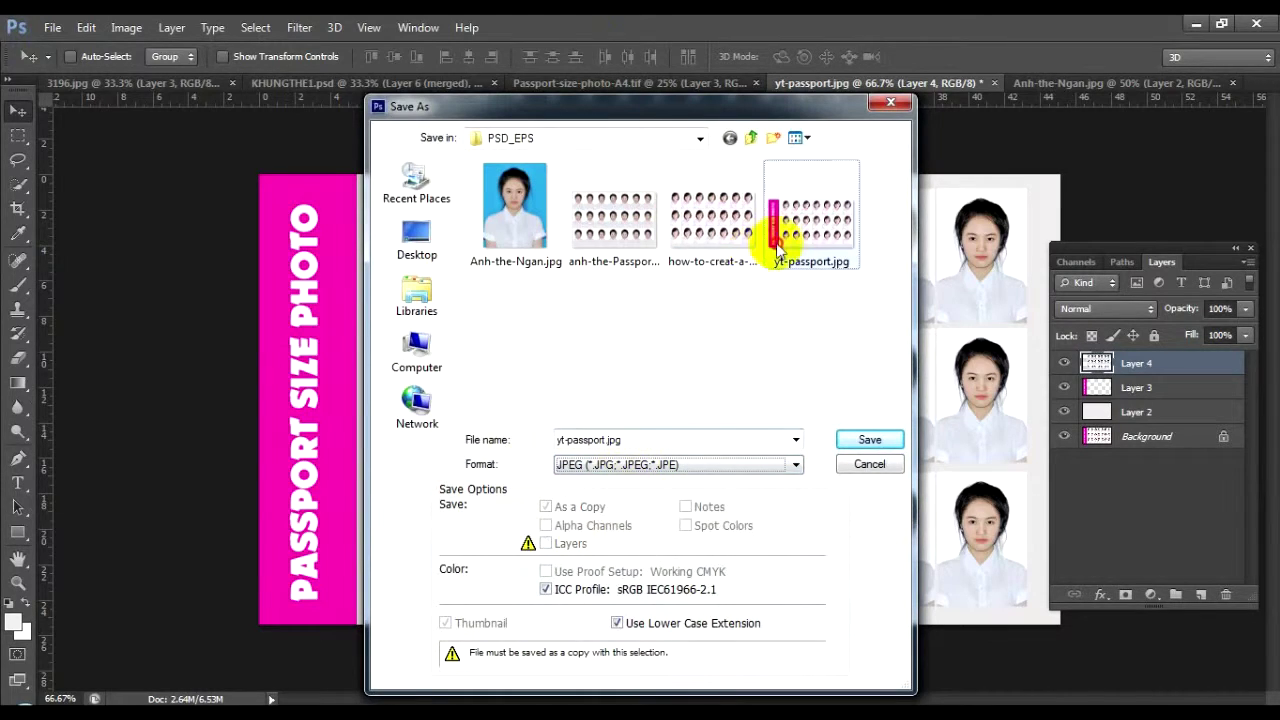
{"action": "left_click", "coordinate": [640, 432]}
{"action": "key", "text": "Home"}
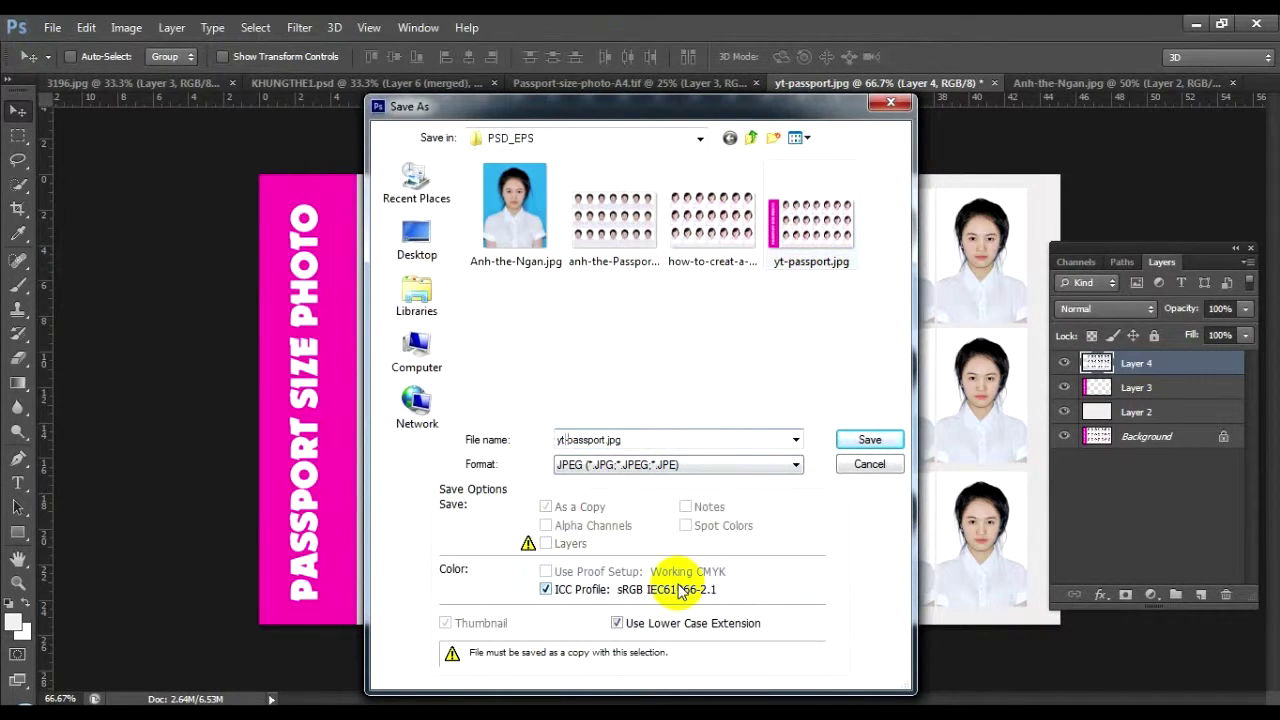
{"action": "type", "text": "anh-the"}
{"action": "key", "text": "Return"}
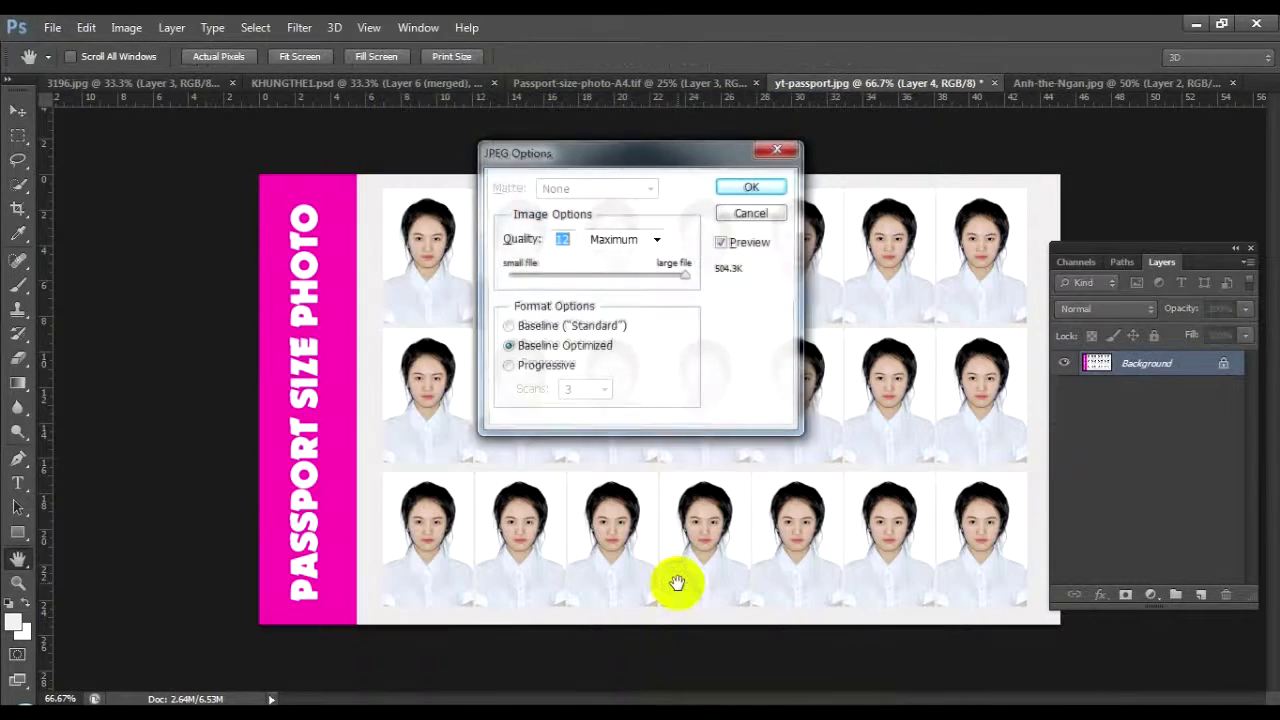
{"action": "left_click", "coordinate": [750, 189]}
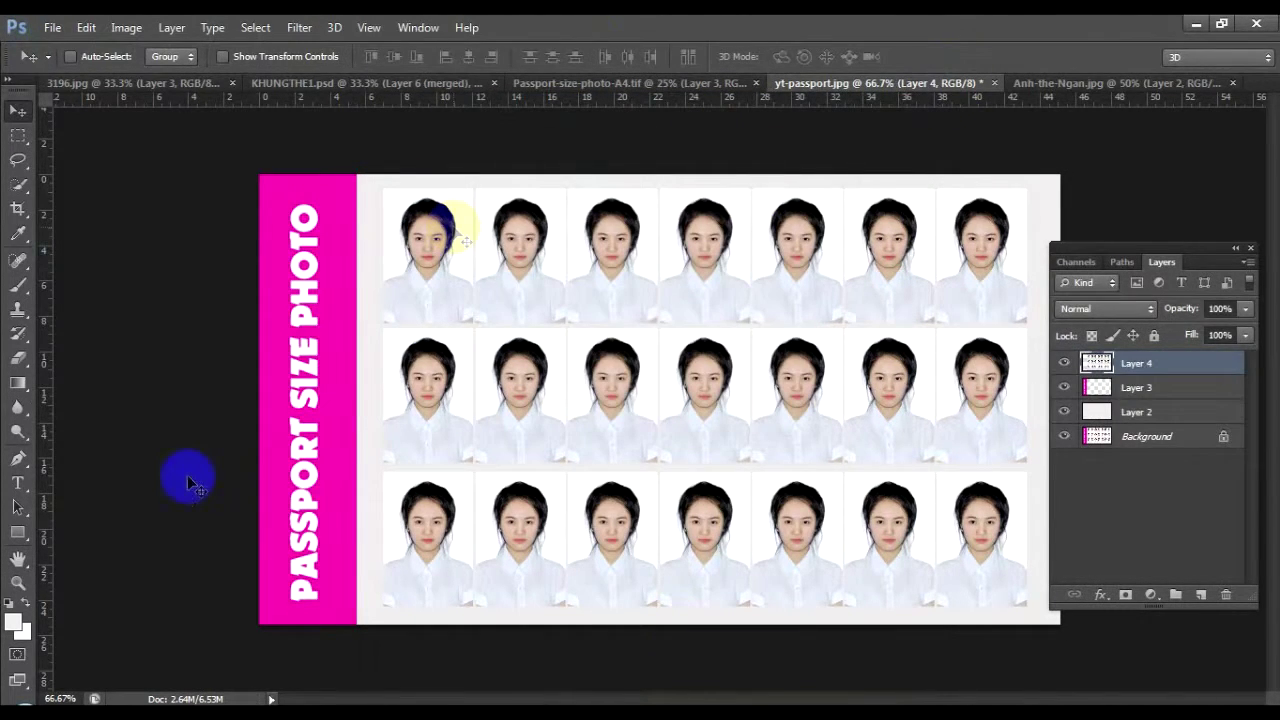